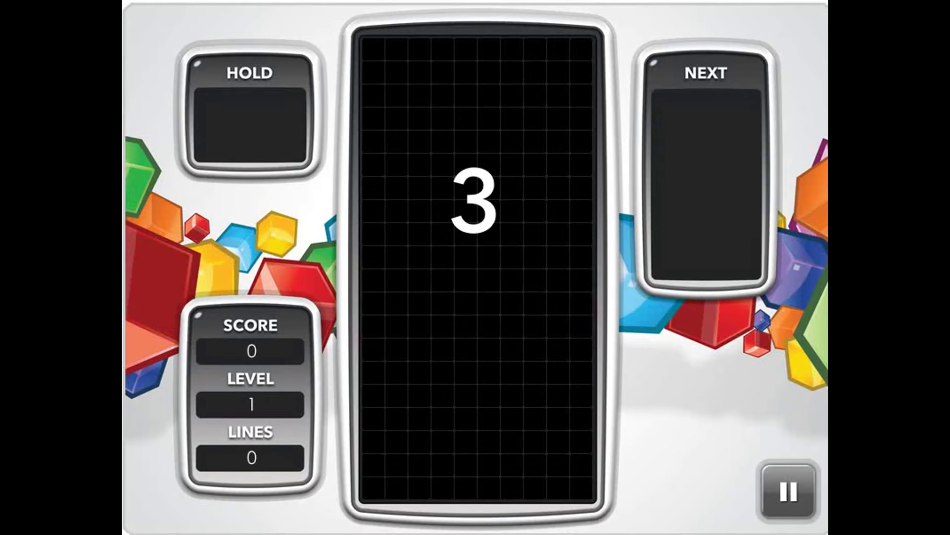
# Stack the opening purple T, red Z and yellow O pieces along the left wall.
pyautogui.press('Left')
pyautogui.press('Left')
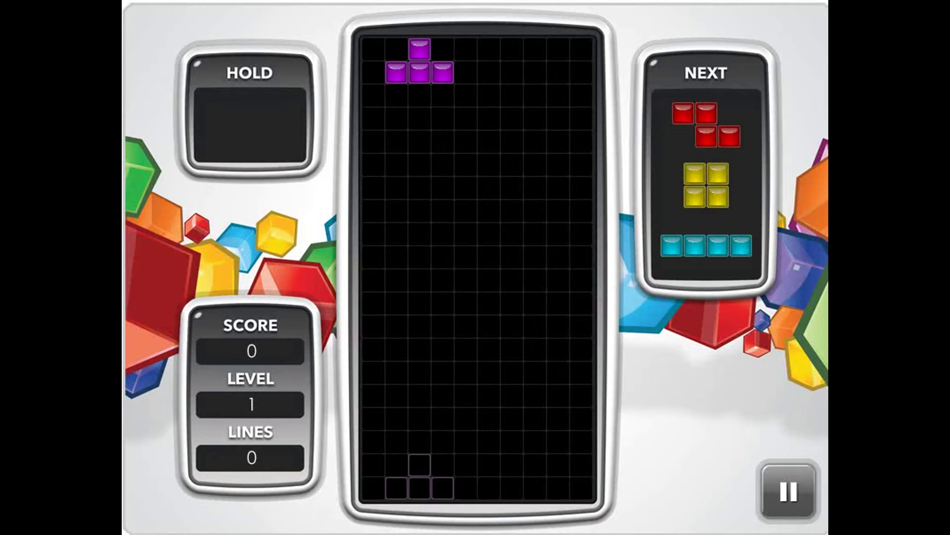
pyautogui.press('Up')
pyautogui.press('Left')
pyautogui.press('Left')
pyautogui.press('space')
pyautogui.press('Up')
pyautogui.press('Left')
pyautogui.press('Left')
pyautogui.press('Left')
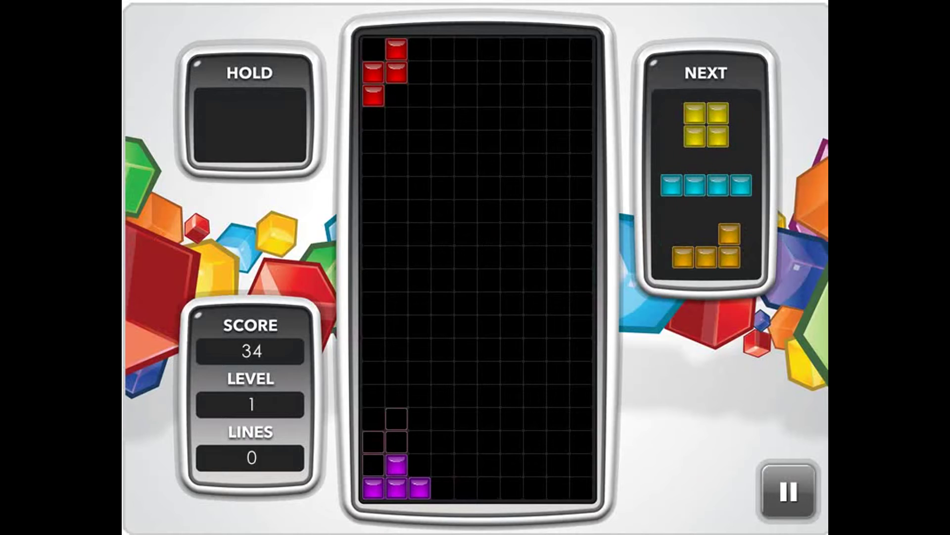
pyautogui.press('space')
pyautogui.press('Left')
pyautogui.press('Left')
pyautogui.press('Left')
pyautogui.press('Right')
pyautogui.press('Right')
pyautogui.press('Right')
pyautogui.press('space')
# Drop a cyan I into the gap, then an orange L and green S onto the left stack.
pyautogui.press('Up')
pyautogui.press('Left')
pyautogui.press('Left')
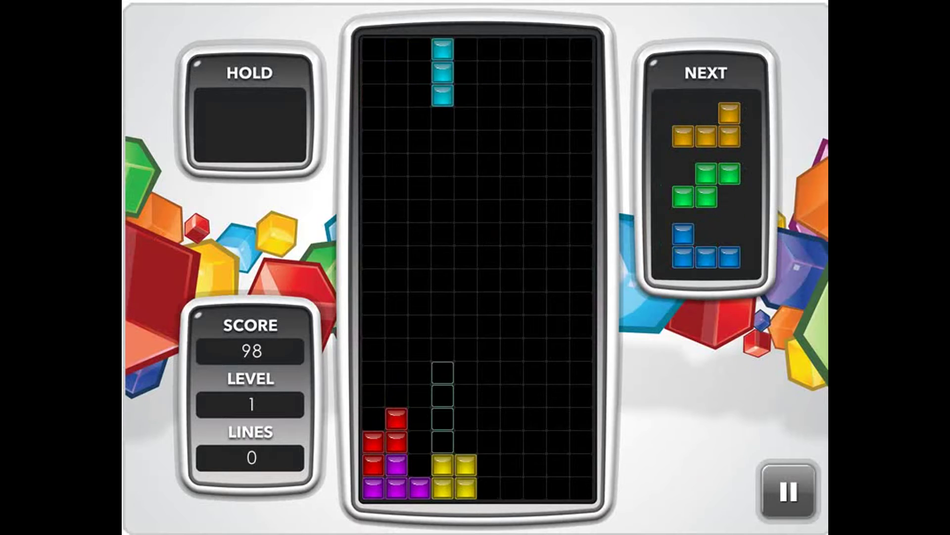
pyautogui.press('Left')
pyautogui.press('space')
pyautogui.press('Up')
pyautogui.press('Up')
pyautogui.press('Left')
pyautogui.press('Left')
pyautogui.press('z')
pyautogui.press('Right')
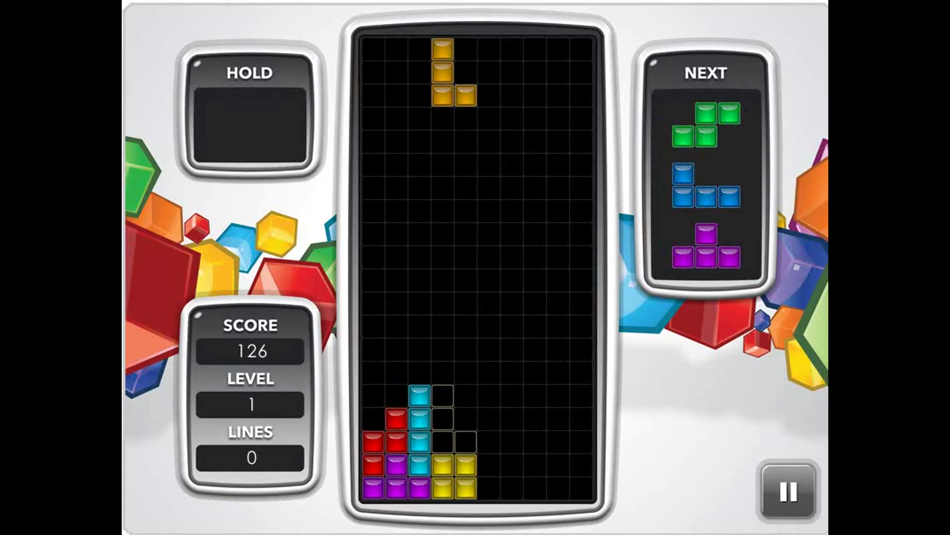
pyautogui.press('space')
pyautogui.press('Left')
pyautogui.press('Left')
pyautogui.press('Left')
pyautogui.press('space')
# Place a blue J, a purple T and a yellow O to complete a line, then a J at the right.
pyautogui.press('Up')
pyautogui.press('Left')
pyautogui.press('Left')
pyautogui.press('Left')
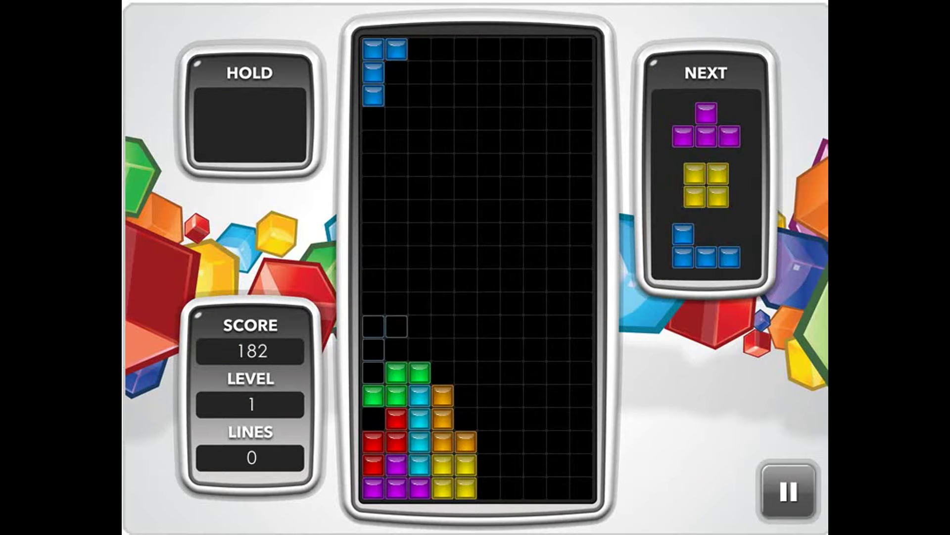
pyautogui.press('Up')
pyautogui.press('Right')
pyautogui.press('space')
pyautogui.press('Left')
pyautogui.press('Left')
pyautogui.press('Right')
pyautogui.press('Right')
pyautogui.press('Right')
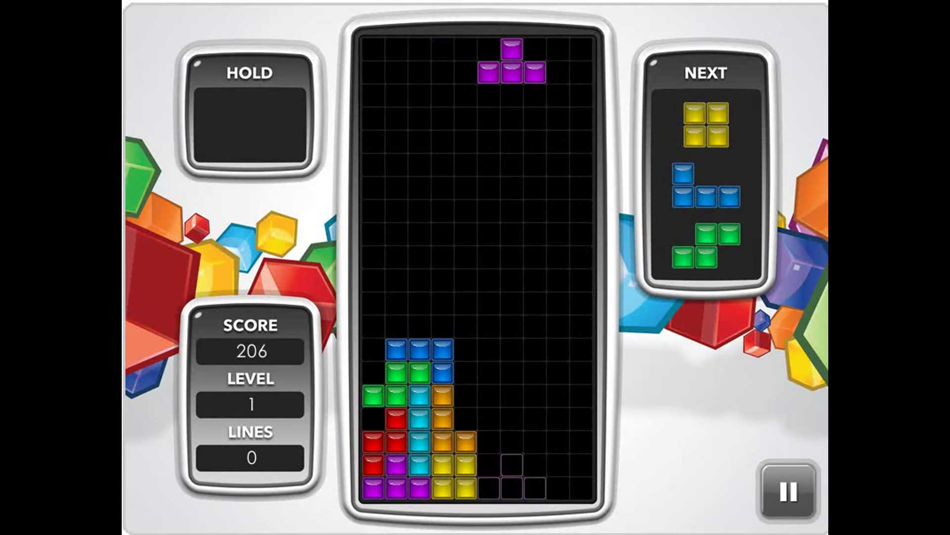
pyautogui.press('space')
pyautogui.press('Right')
pyautogui.press('Right')
pyautogui.press('Right')
pyautogui.press('space')
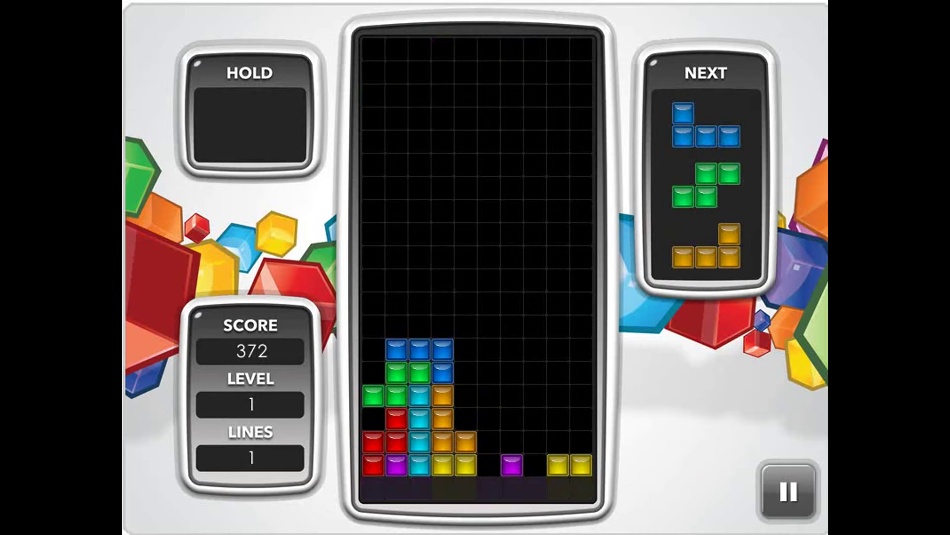
pyautogui.press('Up')
pyautogui.press('Right')
pyautogui.press('Right')
pyautogui.press('Right')
pyautogui.press('space')
# Fit a green S on the right side and drop an orange L to clear a line.
pyautogui.press('Up')
pyautogui.press('Right')
pyautogui.press('Right')
pyautogui.press('Right')
pyautogui.press('Left')
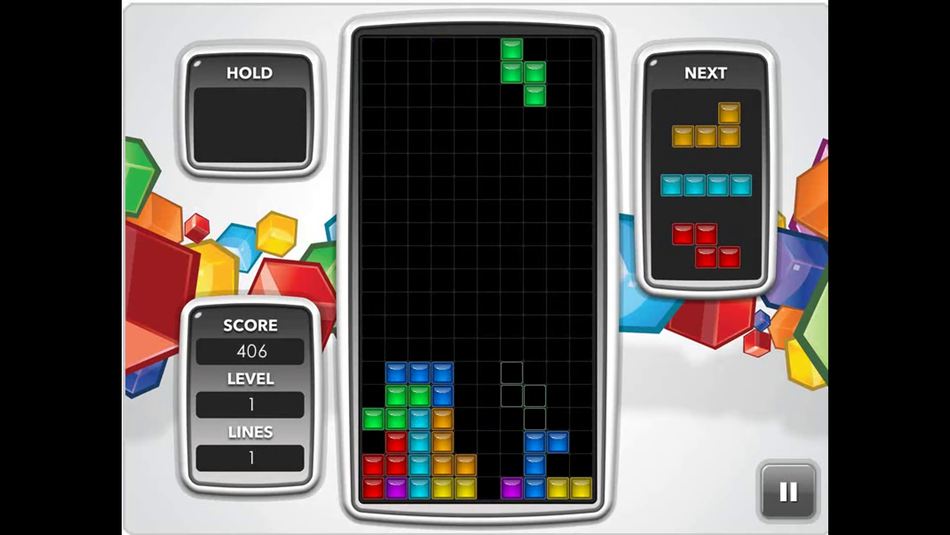
pyautogui.press('Left')
pyautogui.press('Up')
pyautogui.press('Left')
pyautogui.press('Left')
pyautogui.press('Up')
pyautogui.press('Right')
pyautogui.press('Right')
pyautogui.press('Right')
pyautogui.press('space')
pyautogui.press('Up')
pyautogui.press('Right')
pyautogui.press('Right')
pyautogui.press('Right')
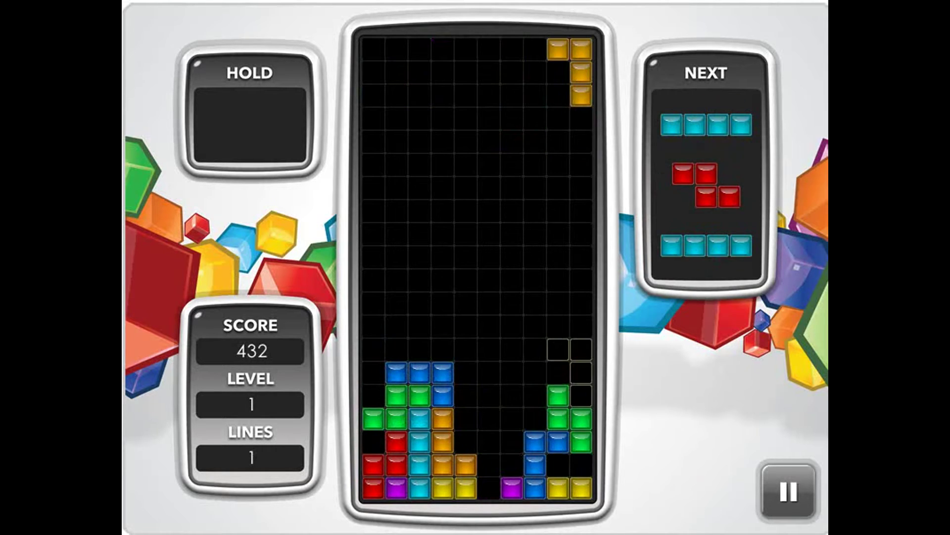
pyautogui.press('Left')
pyautogui.press('Left')
pyautogui.press('Left')
pyautogui.press('Left')
pyautogui.press('space')
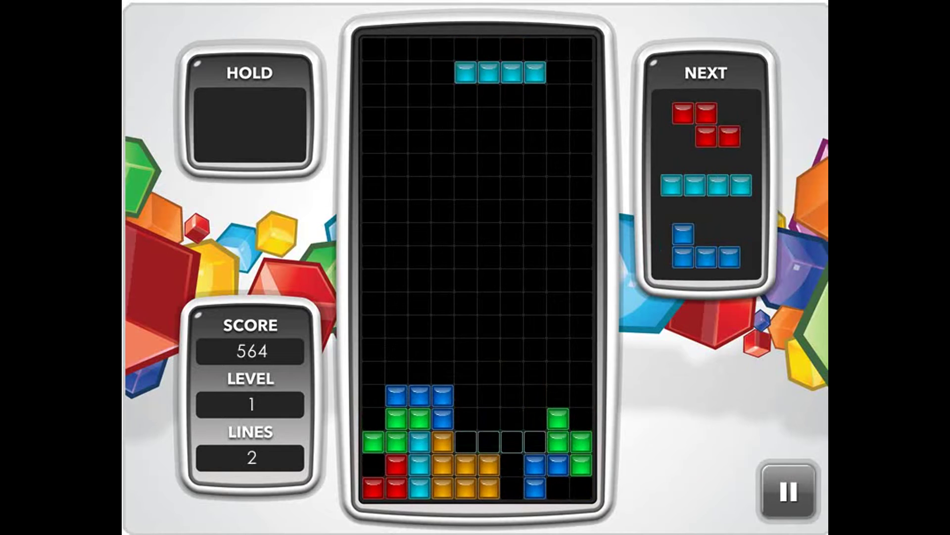
# Drop a cyan I and a red Z, a vertical I at column 8 and a blue J at the right edge.
pyautogui.press('Up')
pyautogui.press('space')
pyautogui.press('Up')
pyautogui.press('Right')
pyautogui.press('Right')
pyautogui.press('Left')
pyautogui.press('Left')
pyautogui.press('space')
pyautogui.press('Up')
pyautogui.press('Right')
pyautogui.press('Right')
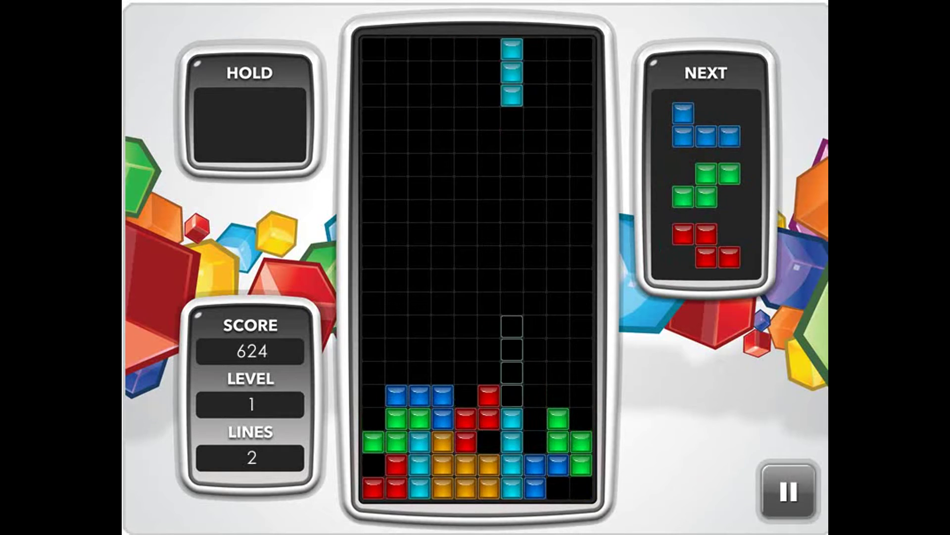
pyautogui.press('Right')
pyautogui.press('space')
pyautogui.press('Up')
pyautogui.press('Right')
pyautogui.press('Right')
pyautogui.press('Right')
pyautogui.press('Right')
pyautogui.press('space')
# Place a green S on the right stack, a red Z on the left, a purple T over columns 4-6.
pyautogui.press('Up')
pyautogui.press('Right')
pyautogui.press('Right')
pyautogui.press('Right')
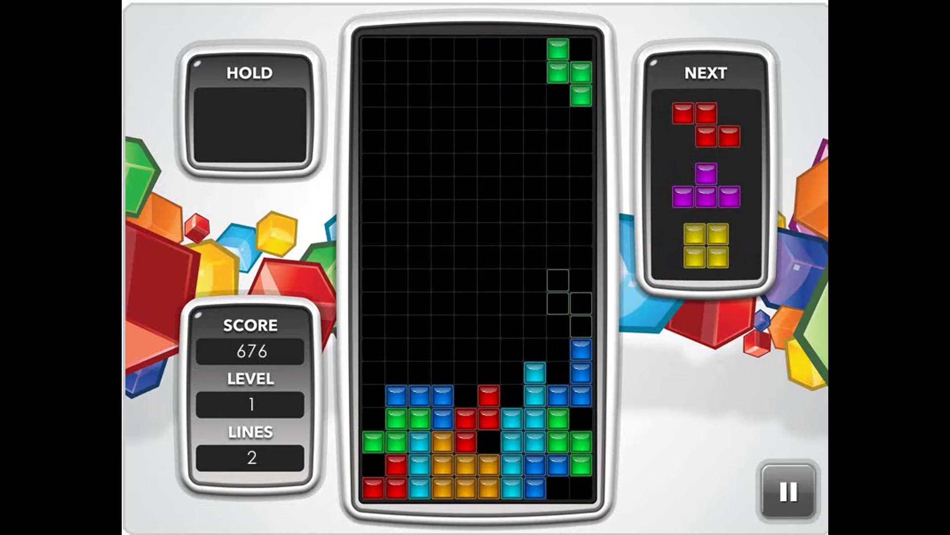
pyautogui.press('Left')
pyautogui.press('space')
pyautogui.press('Right')
pyautogui.press('Right')
pyautogui.press('Right')
pyautogui.press('Up')
pyautogui.press('Left')
pyautogui.press('Left')
pyautogui.press('Left')
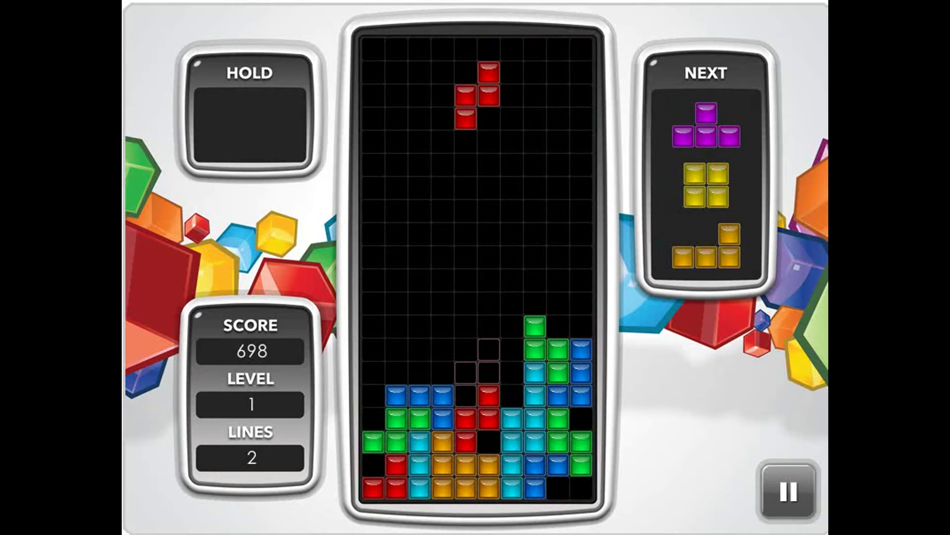
pyautogui.press('Left')
pyautogui.press('Left')
pyautogui.press('Left')
pyautogui.press('space')
pyautogui.press('Up')
pyautogui.press('Left')
pyautogui.press('Left')
pyautogui.press('Left')
pyautogui.press('Up')
pyautogui.press('Right')
pyautogui.press('Right')
pyautogui.press('Right')
pyautogui.press('space')
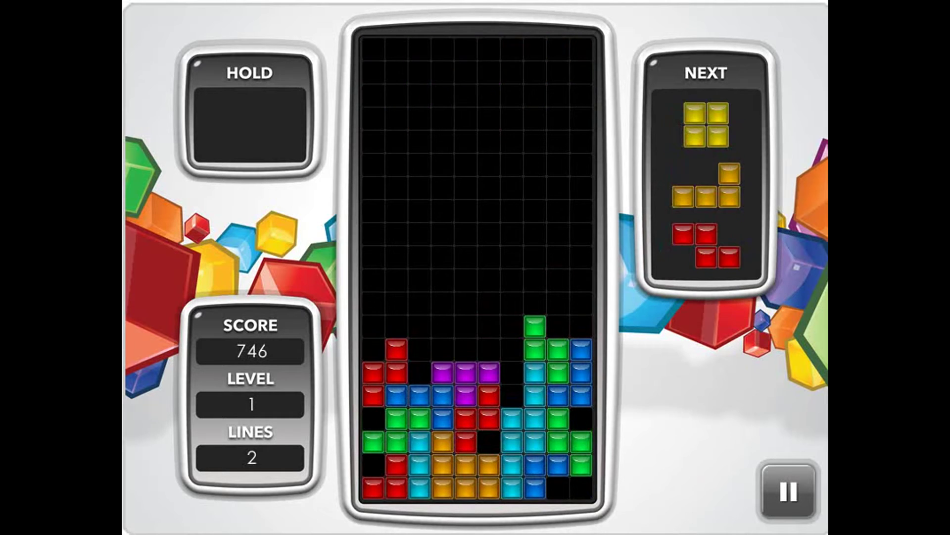
# Drop a yellow O at columns 2-3, an orange L to clear a line, then a red Z.
pyautogui.press('Right')
pyautogui.press('Right')
pyautogui.press('Left')
pyautogui.press('Left')
pyautogui.press('Left')
pyautogui.press('Left')
pyautogui.press('space')
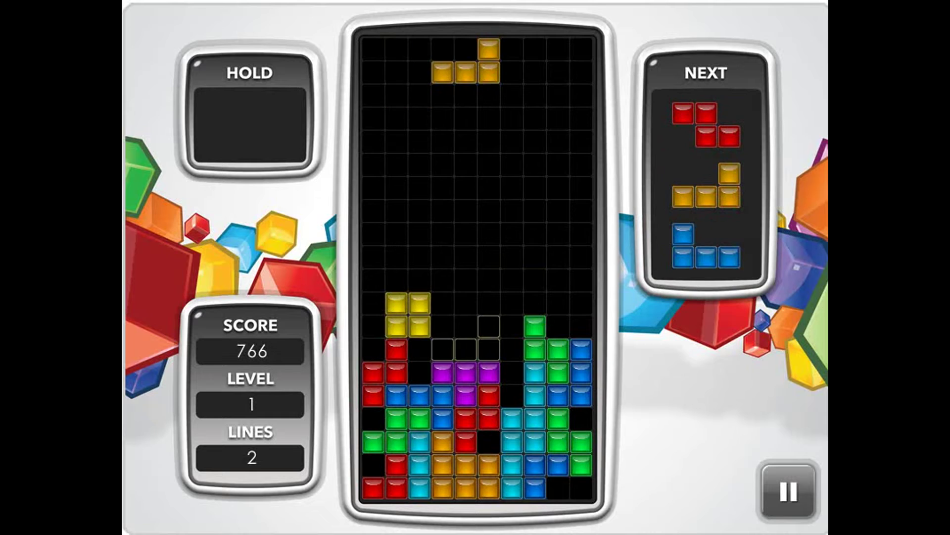
pyautogui.press('z')
pyautogui.press('Right')
pyautogui.press('Right')
pyautogui.press('Right')
pyautogui.press('Left')
pyautogui.press('space')
pyautogui.press('Up')
pyautogui.press('Right')
pyautogui.press('Right')
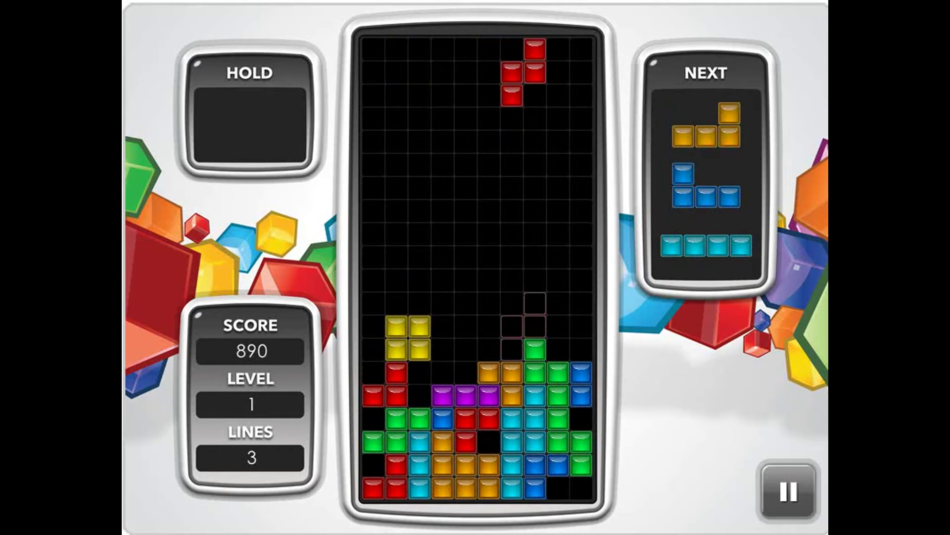
pyautogui.press('Left')
pyautogui.press('Left')
pyautogui.press('Left')
pyautogui.press('Right')
pyautogui.press('Right')
pyautogui.press('Left')
pyautogui.press('Left')
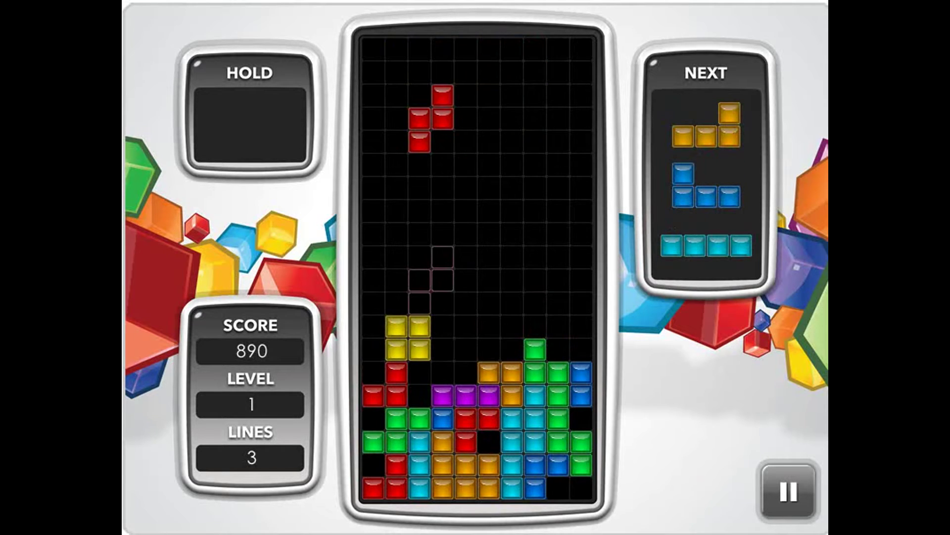
pyautogui.press('space')
# Place an orange L, a blue J, a cyan I against the right wall and a purple T.
pyautogui.press('space')
pyautogui.press('z')
pyautogui.press('Up')
pyautogui.press('Right')
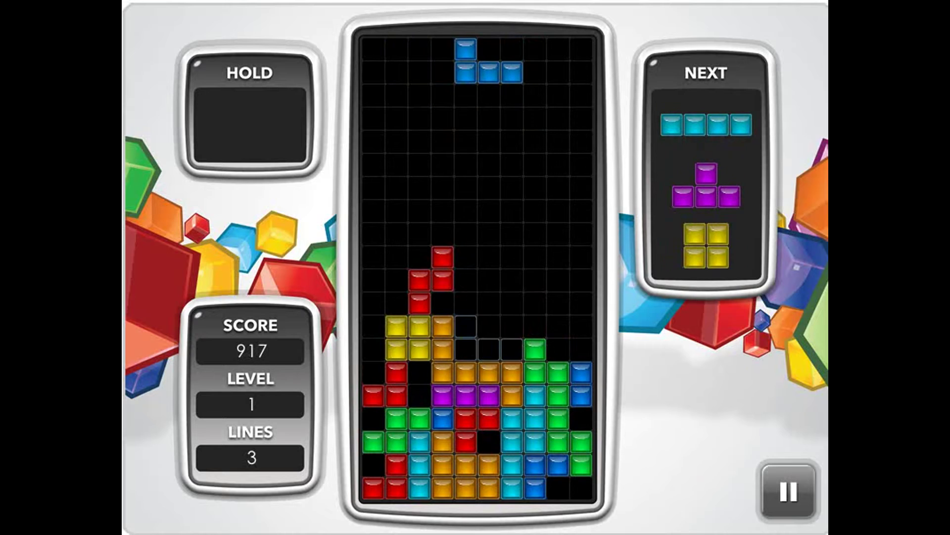
pyautogui.press('space')
pyautogui.press('Up')
pyautogui.press('Right')
pyautogui.press('Right')
pyautogui.press('Right')
pyautogui.press('Right')
pyautogui.press('space')
pyautogui.press('z')
pyautogui.press('Right')
pyautogui.press('Right')
pyautogui.press('Right')
pyautogui.press('space')
pyautogui.press('Right')
pyautogui.press('Right')
pyautogui.press('Right')
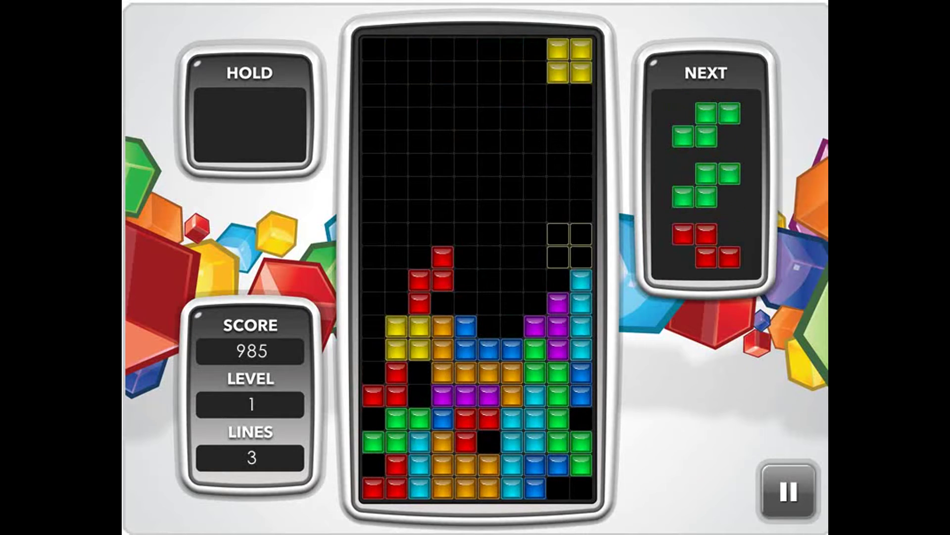
# Drop a yellow O and two flat green S pieces onto the stack.
pyautogui.press('Left')
pyautogui.press('Left')
pyautogui.press('Left')
pyautogui.press('space')
pyautogui.press('Up')
pyautogui.press('Right')
pyautogui.press('Right')
pyautogui.press('Up')
pyautogui.press('Up')
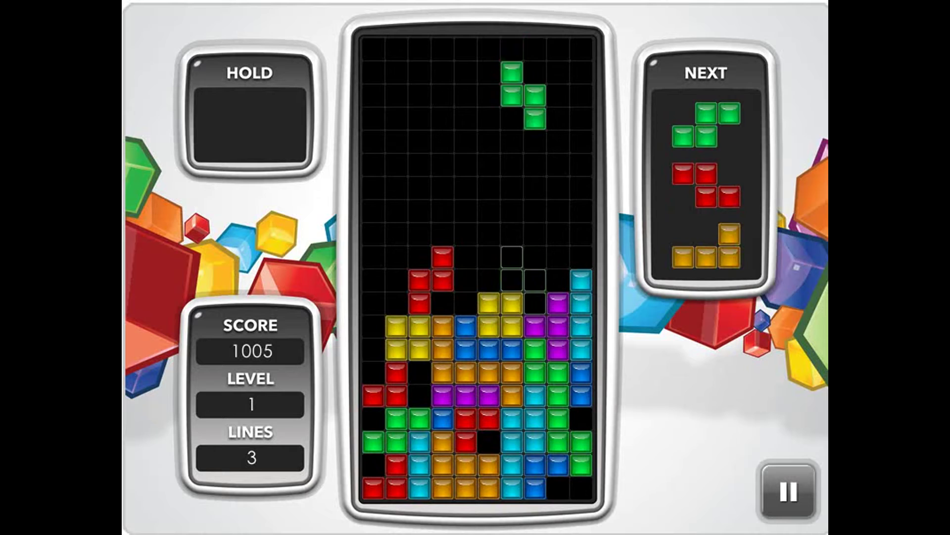
pyautogui.press('space')
pyautogui.press('Up')
pyautogui.press('Right')
pyautogui.press('Right')
pyautogui.press('z')
pyautogui.press('Left')
pyautogui.press('Left')
pyautogui.press('space')
pyautogui.press('space')
# Drop a red Z, an orange L at the left wall to clear a line, a yellow O and a blue J.
pyautogui.press('Up')
pyautogui.press('Right')
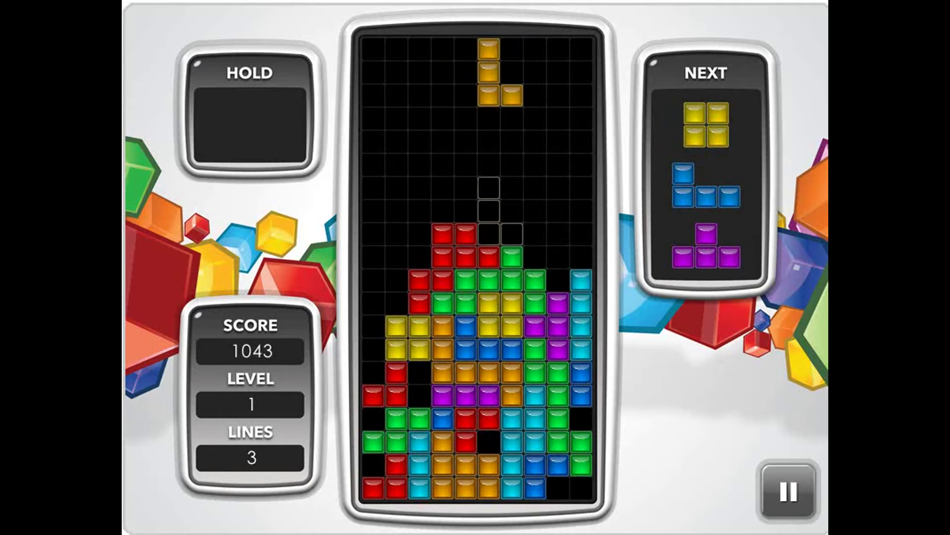
pyautogui.press('z')
pyautogui.press('Left')
pyautogui.press('Left')
pyautogui.press('Up')
pyautogui.press('Left')
pyautogui.press('Left')
pyautogui.press('Left')
pyautogui.press('space')
pyautogui.press('Left')
pyautogui.press('Left')
pyautogui.press('Left')
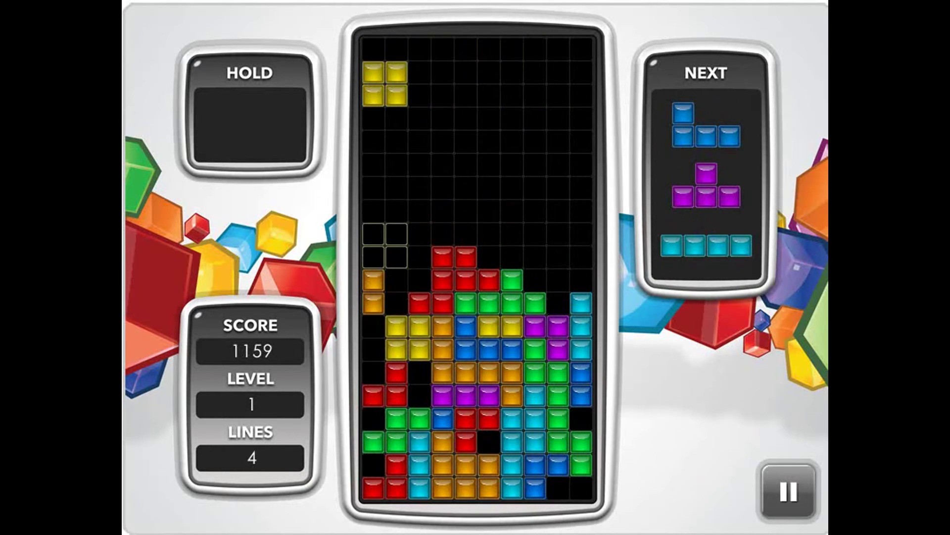
pyautogui.press('Right')
pyautogui.press('Right')
pyautogui.press('space')
pyautogui.press('z')
pyautogui.press('Up')
pyautogui.press('Up')
pyautogui.press('Left')
pyautogui.press('Left')
pyautogui.press('space')
# Place a purple T on the left stack, a cyan I at column 8, then a red Z and an orange L.
pyautogui.press('Up')
pyautogui.press('Left')
pyautogui.press('Left')
pyautogui.press('Left')
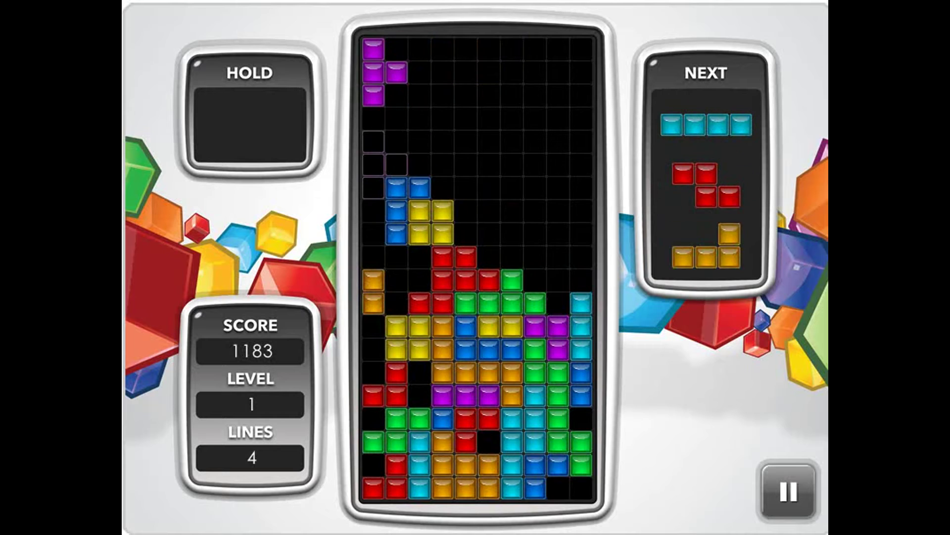
pyautogui.press('space')
pyautogui.press('Up')
pyautogui.press('Right')
pyautogui.press('Right')
pyautogui.press('Right')
pyautogui.press('space')
pyautogui.press('Up')
pyautogui.press('Right')
pyautogui.press('Right')
pyautogui.press('Right')
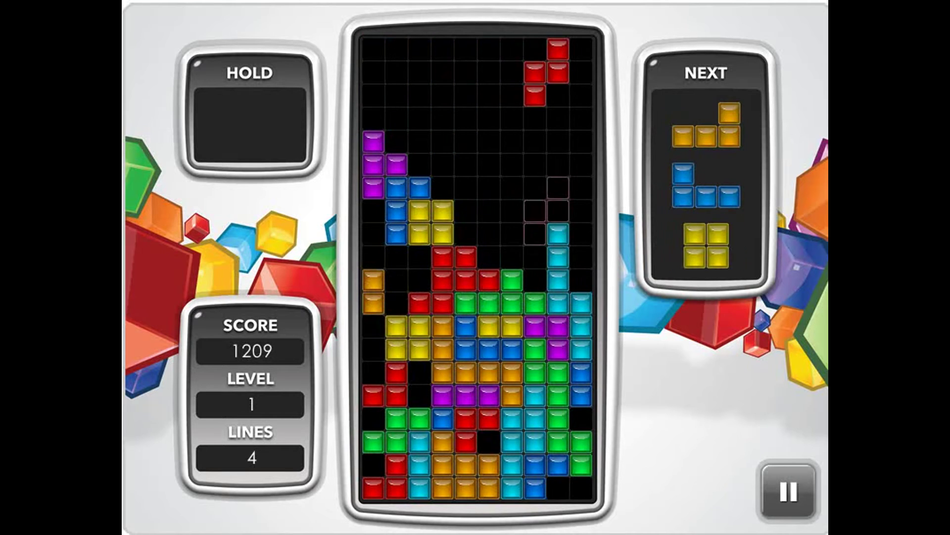
pyautogui.press('Up')
pyautogui.press('Left')
pyautogui.press('Left')
pyautogui.press('Up')
pyautogui.press('Right')
pyautogui.press('Right')
pyautogui.press('space')
# Drop the last L, J and O pieces until the stack tops out at 1,295 points.
pyautogui.press('Right')
pyautogui.press('Right')
pyautogui.press('Right')
pyautogui.press('Up')
pyautogui.press('Left')
pyautogui.press('Left')
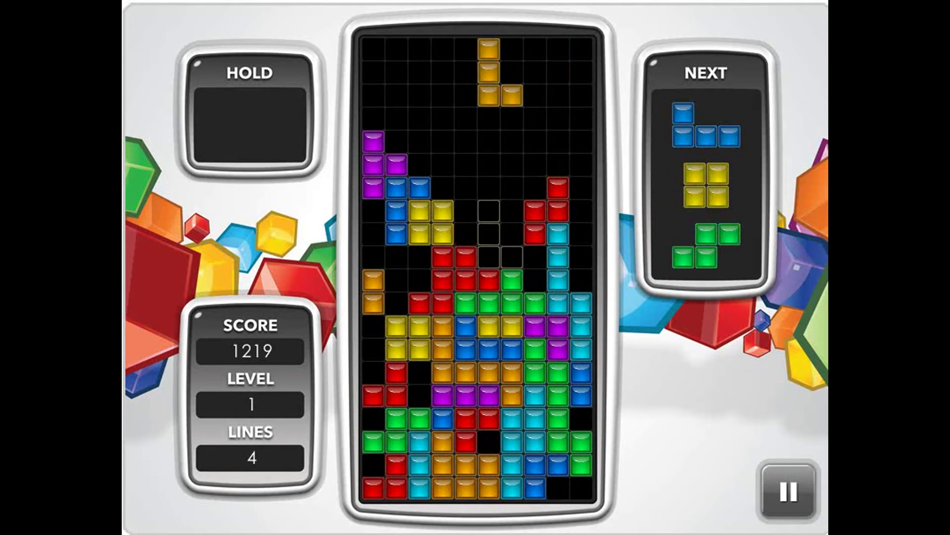
pyautogui.press('space')
pyautogui.press('Up')
pyautogui.press('Left')
pyautogui.press('space')
pyautogui.press('Left')
pyautogui.press('space')
pyautogui.press('space')
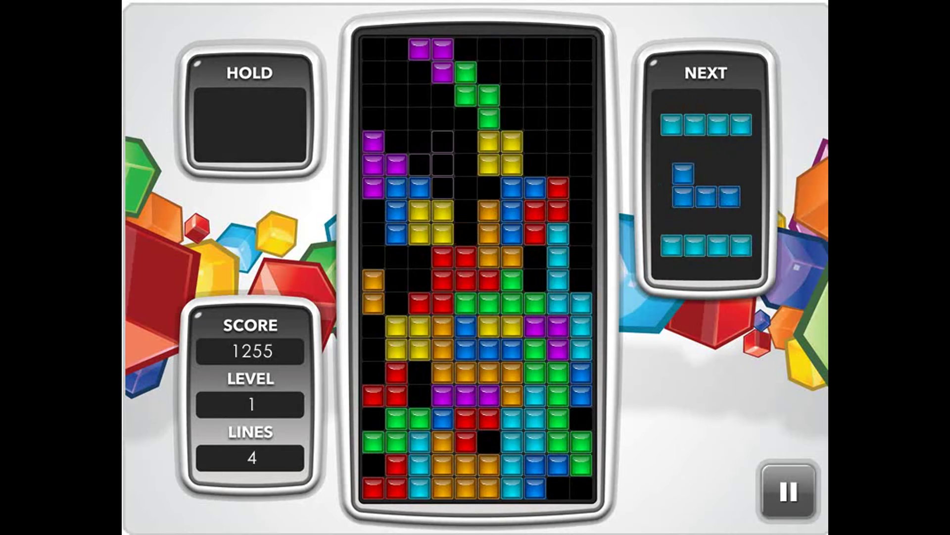
pyautogui.press('space')
pyautogui.press('space')
pyautogui.press('space')
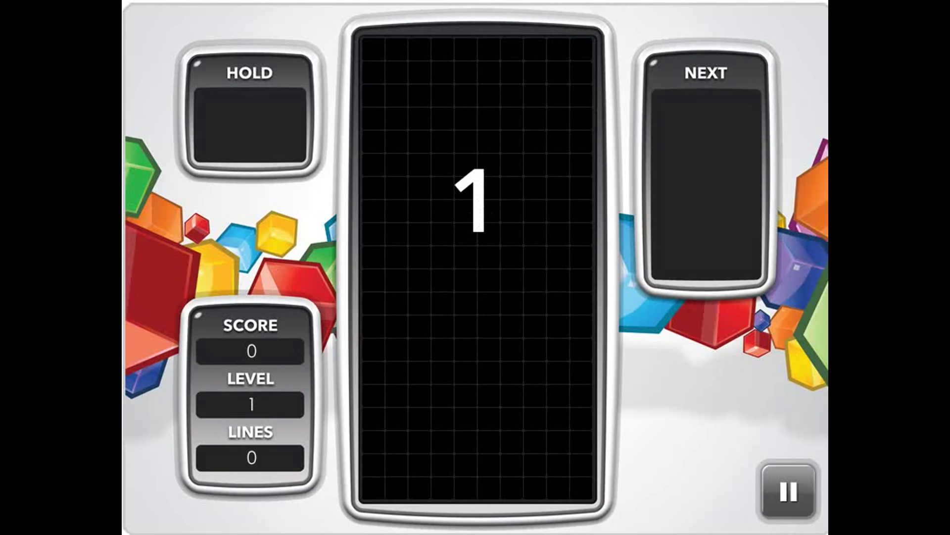
# Place the red Z at bottom left, then the orange L, cyan I, green S and yellow square.
pyautogui.press('Up')
pyautogui.press('Left')
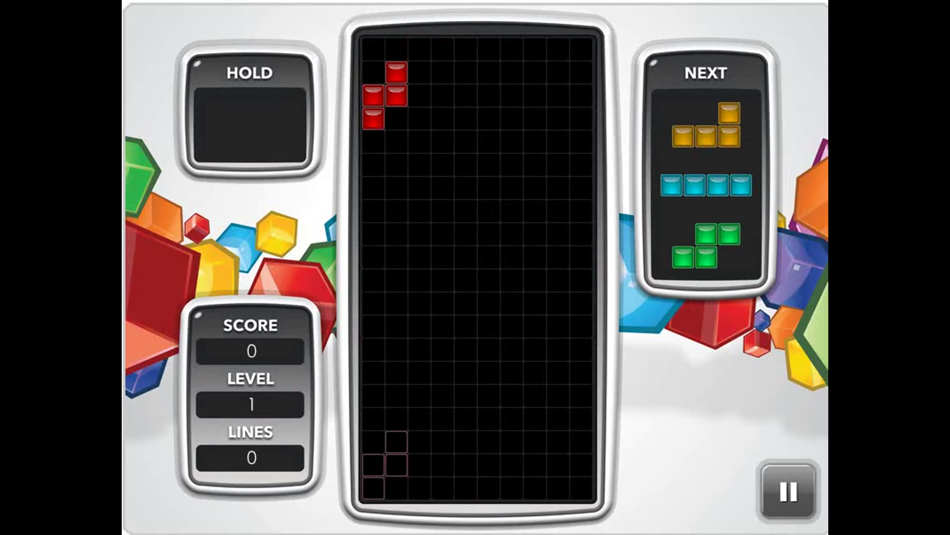
pyautogui.press('space')
pyautogui.press('Up')
pyautogui.press('Up')
pyautogui.press('Left')
pyautogui.press('Right')
pyautogui.press('Up')
pyautogui.press('Up')
pyautogui.press('Up')
pyautogui.press('space')
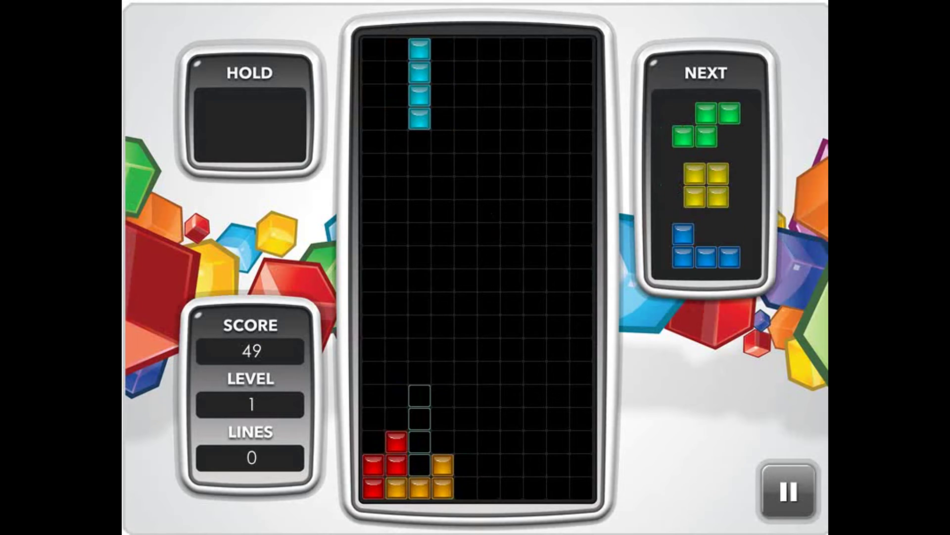
pyautogui.press('space')
pyautogui.press('Up')
pyautogui.press('Up')
pyautogui.press('Right')
pyautogui.press('space')
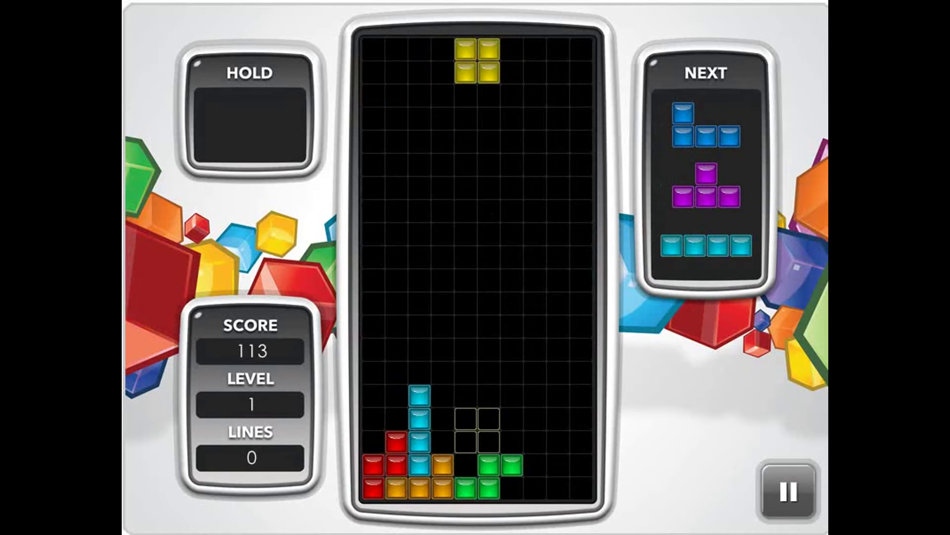
pyautogui.press('Right')
pyautogui.press('Right')
pyautogui.press('Right')
pyautogui.press('space')
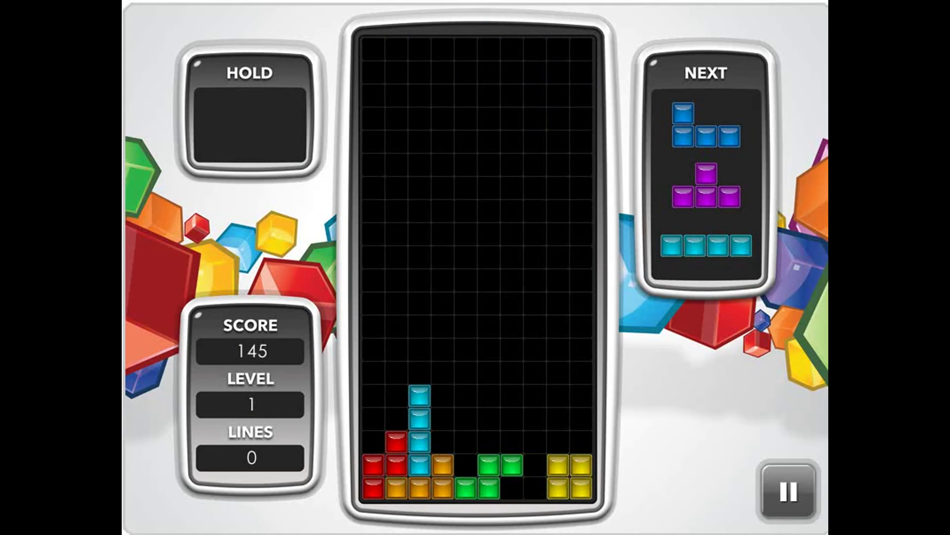
# Land a blue J against the left wall and a purple T, then clear a line with a flat cyan I.
pyautogui.press('Up')
pyautogui.press('Up')
pyautogui.press('Up')
pyautogui.press('Right')
pyautogui.press('Right')
pyautogui.press('Up')
pyautogui.press('Up')
pyautogui.press('Right')
pyautogui.press('Up')
pyautogui.press('Up')
pyautogui.press('Left')
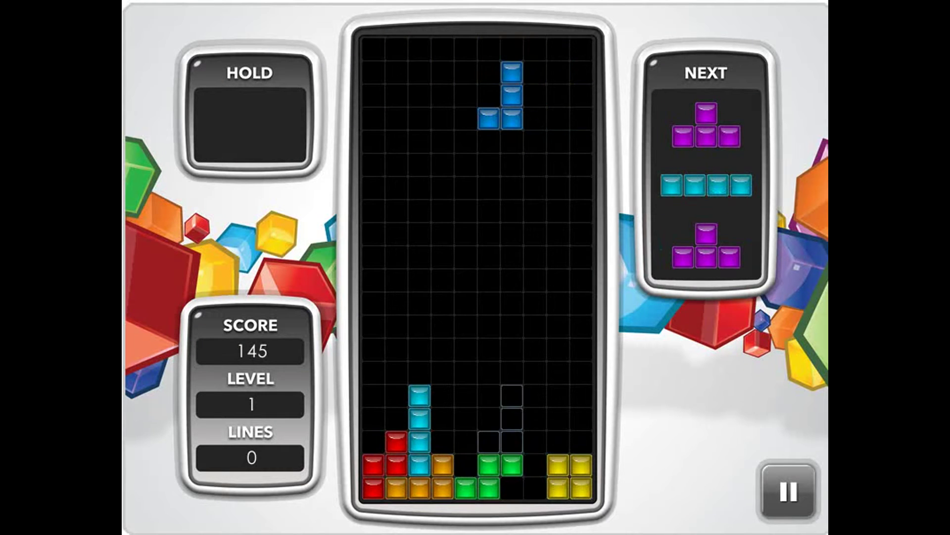
pyautogui.press('Up')
pyautogui.press('Up')
pyautogui.press('Left')
pyautogui.press('Left')
pyautogui.press('Left')
pyautogui.press('Left')
pyautogui.press('Left')
pyautogui.press('Left')
pyautogui.press('space')
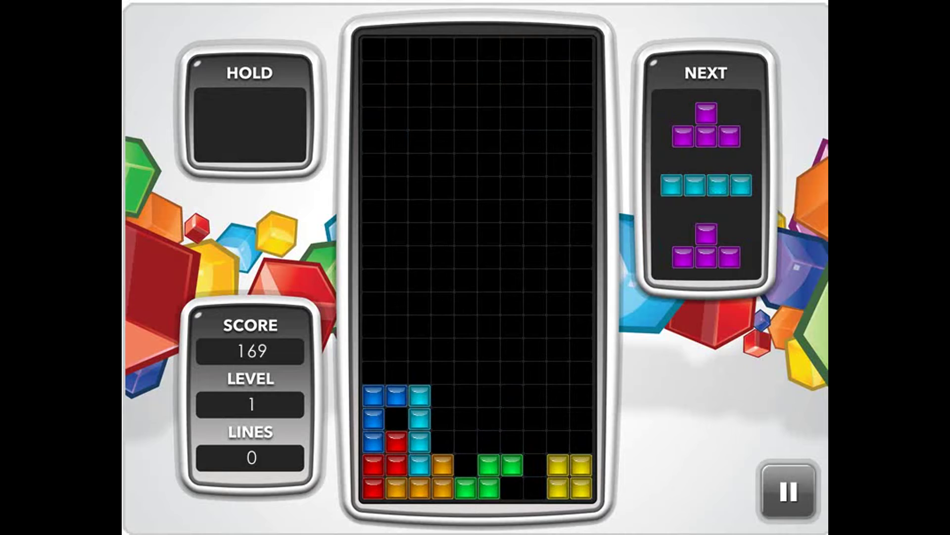
pyautogui.press('Up')
pyautogui.press('Up')
pyautogui.press('space')
pyautogui.press('Up')
pyautogui.press('Right')
pyautogui.press('Right')
pyautogui.press('Right')
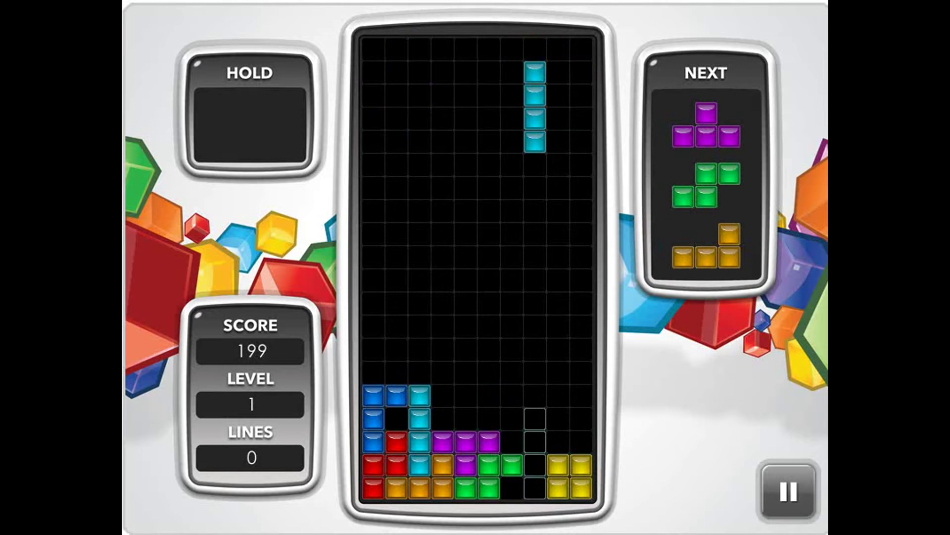
pyautogui.press('Up')
pyautogui.press('space')
# Clear a line with the purple T, then stack the green S, orange L and blue J.
pyautogui.press('Up')
pyautogui.press('Right')
pyautogui.press('Right')
pyautogui.press('Right')
pyautogui.press('Up')
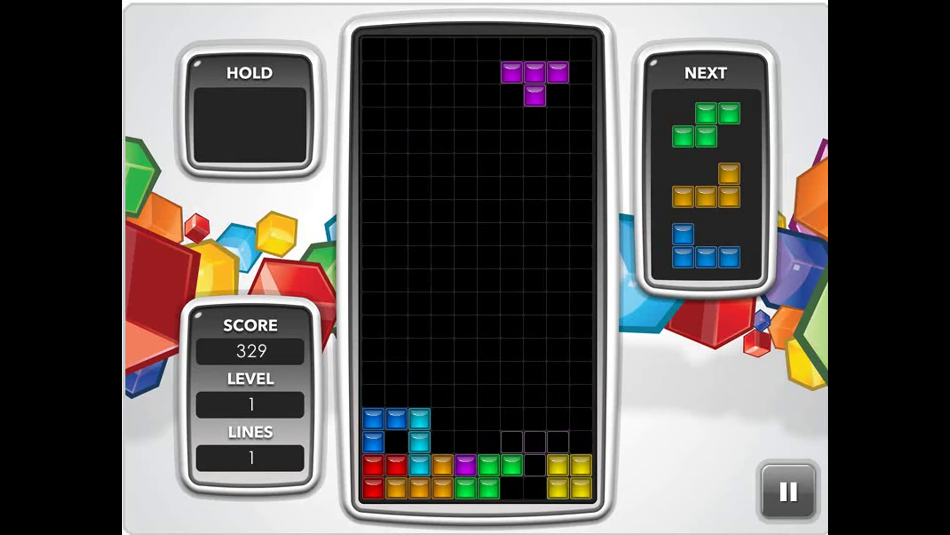
pyautogui.press('space')
pyautogui.press('Right')
pyautogui.press('Right')
pyautogui.press('Right')
pyautogui.press('Left')
pyautogui.press('Left')
pyautogui.press('Left')
pyautogui.press('space')
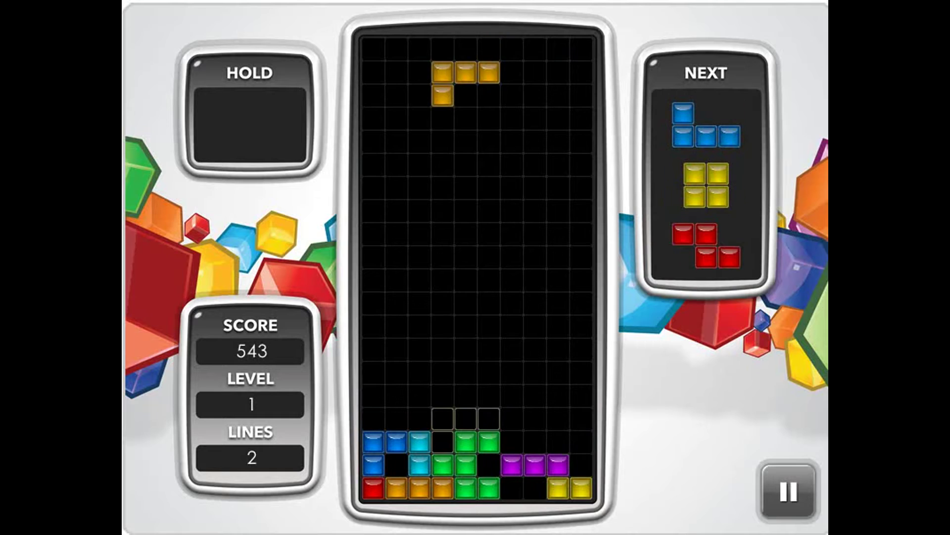
pyautogui.press('Up')
pyautogui.press('Right')
pyautogui.press('Right')
pyautogui.press('Right')
pyautogui.press('space')
pyautogui.press('Up')
pyautogui.press('Up')
pyautogui.press('Up')
pyautogui.press('Right')
pyautogui.press('Right')
pyautogui.press('Right')
pyautogui.press('Left')
# Drop the yellow square and red Z, then clear a line with the orange L.
pyautogui.press('space')
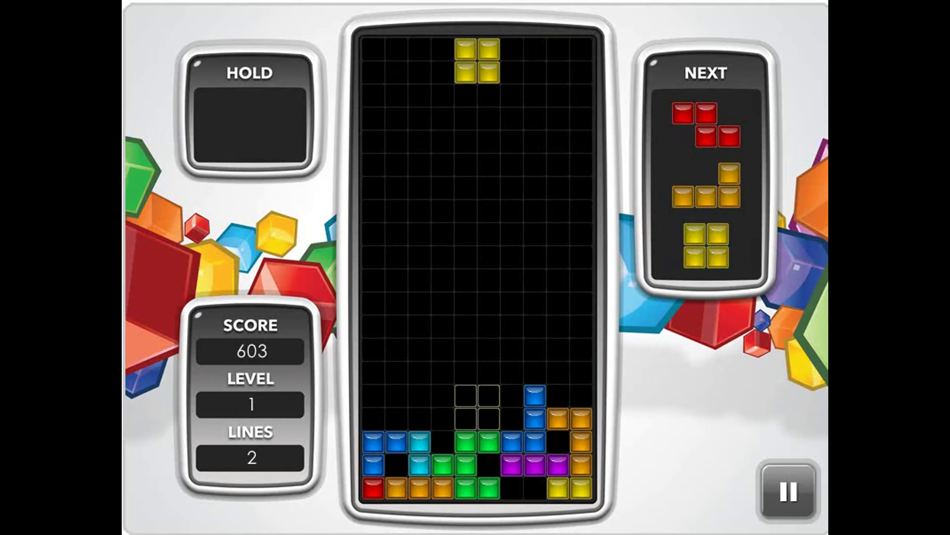
pyautogui.press('Right')
pyautogui.press('space')
pyautogui.press('Up')
pyautogui.press('Left')
pyautogui.press('Left')
pyautogui.press('space')
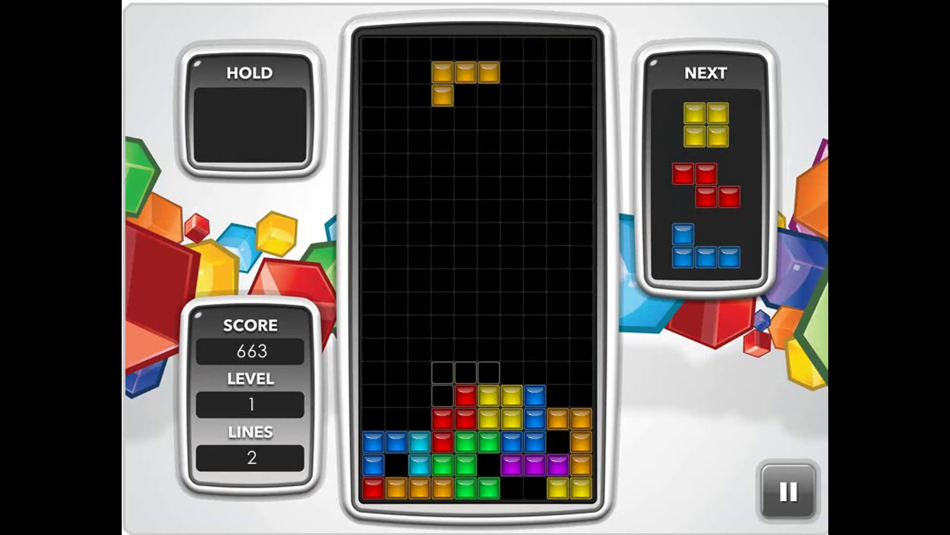
pyautogui.press('Up')
pyautogui.press('Up')
pyautogui.press('Left')
pyautogui.press('Left')
pyautogui.press('Left')
pyautogui.press('space')
# Set the yellow square at the far left and a red Z, then clear a line with a blue J.
pyautogui.press('Left')
pyautogui.press('Left')
pyautogui.press('Left')
pyautogui.press('Left')
pyautogui.press('space')
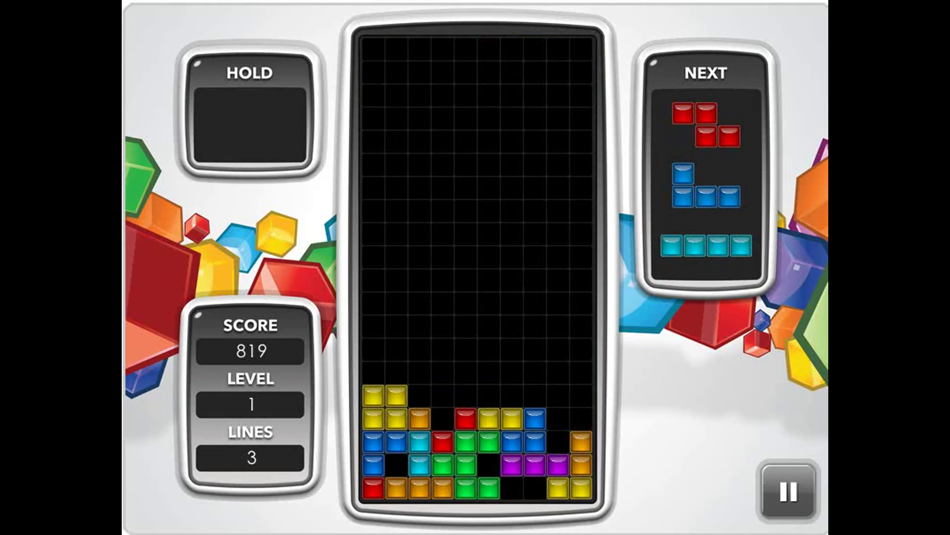
pyautogui.press('Up')
pyautogui.press('Left')
pyautogui.press('Left')
pyautogui.press('Right')
pyautogui.press('space')
pyautogui.press('Up')
pyautogui.press('Right')
pyautogui.press('Right')
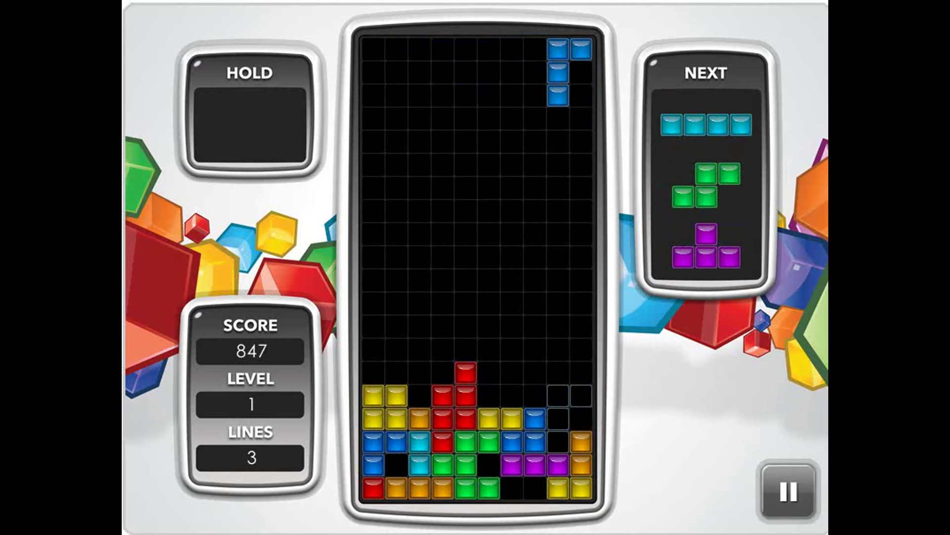
pyautogui.press('space')
# Stand a cyan I in the far-left column and place a green S on the stack.
pyautogui.press('Up')
pyautogui.press('Right')
pyautogui.press('Right')
pyautogui.press('Right')
pyautogui.press('Left')
pyautogui.press('Left')
pyautogui.press('Left')
pyautogui.press('Left')
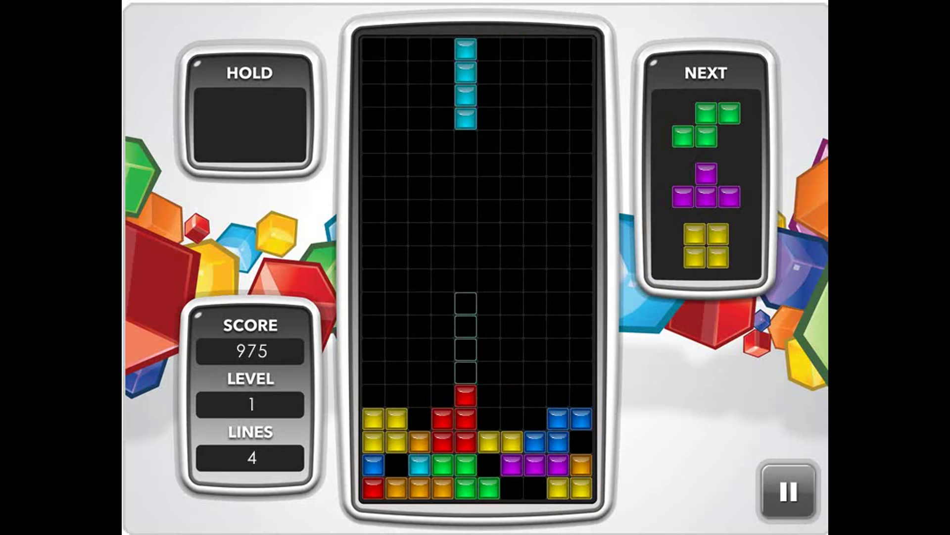
pyautogui.press('Left')
pyautogui.press('Left')
pyautogui.press('Left')
pyautogui.press('Left')
pyautogui.press('space')
pyautogui.press('Up')
pyautogui.press('Left')
pyautogui.press('Left')
pyautogui.press('Left')
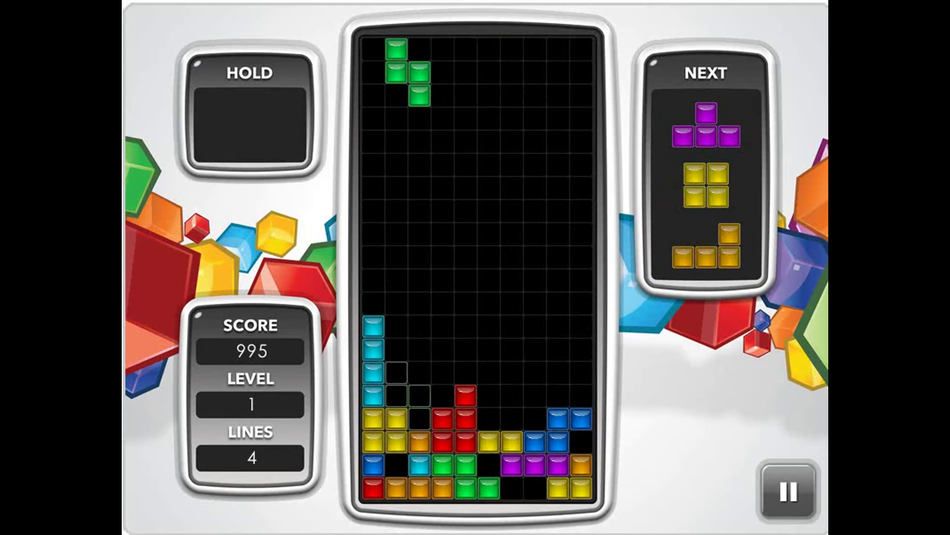
pyautogui.press('space')
pyautogui.press('Up')
# Place a purple T and a yellow square on the right, then clear a line with an orange L.
pyautogui.press('Left')
pyautogui.press('Left')
pyautogui.press('Up')
pyautogui.press('Right')
pyautogui.press('space')
pyautogui.press('Right')
pyautogui.press('Right')
pyautogui.press('Right')
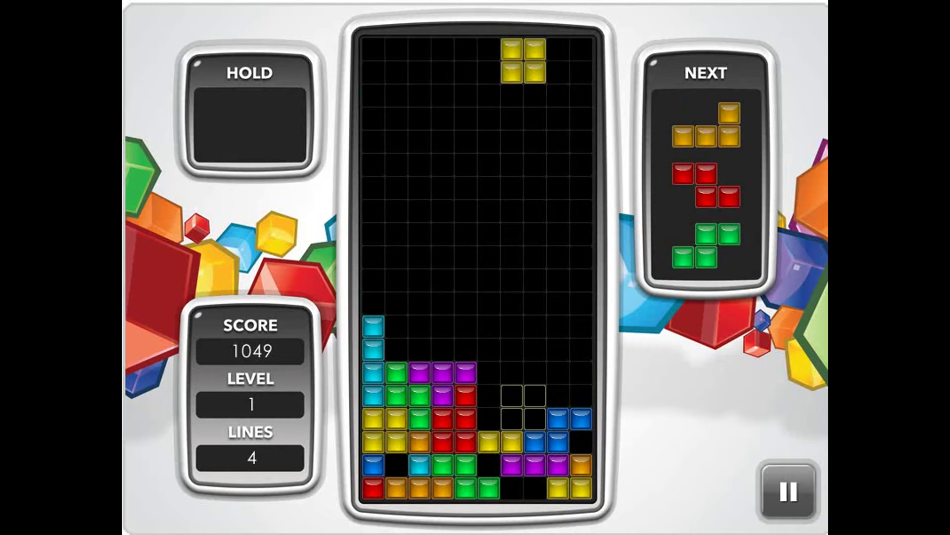
pyautogui.press('Left')
pyautogui.press('space')
pyautogui.press('Up')
pyautogui.press('Up')
pyautogui.press('Up')
pyautogui.press('Right')
pyautogui.press('Right')
pyautogui.press('Right')
pyautogui.press('space')
# Drop the red Z at the right edge and clear a line with the green S.
pyautogui.press('Up')
pyautogui.press('Right')
pyautogui.press('Right')
pyautogui.press('Right')
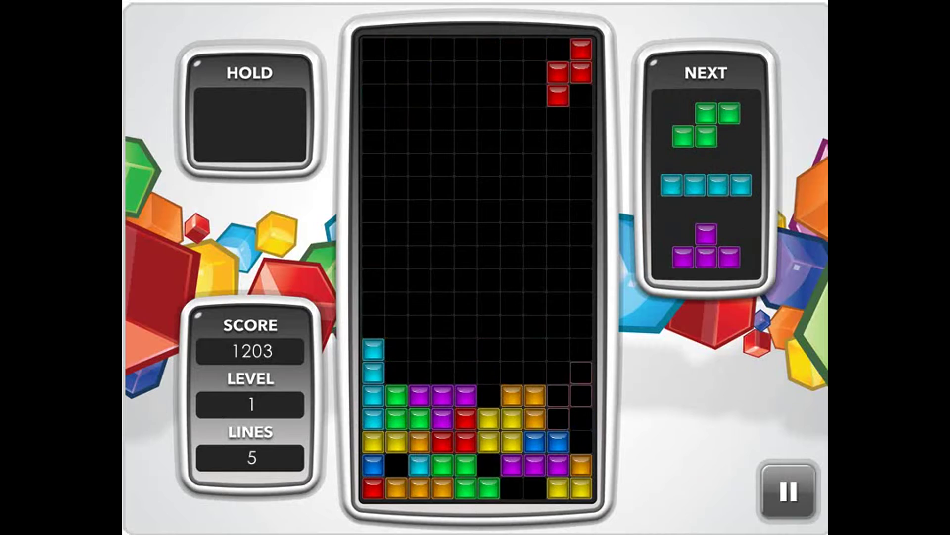
pyautogui.press('space')
pyautogui.press('Right')
pyautogui.press('Right')
pyautogui.press('Right')
pyautogui.press('Up')
pyautogui.press('Left')
pyautogui.press('Left')
pyautogui.press('Left')
pyautogui.press('Left')
# Stack a cyan I, a purple T and two blue Js, then clear a line with a purple T.
pyautogui.press('space')
pyautogui.press('Up')
pyautogui.press('Left')
pyautogui.press('Left')
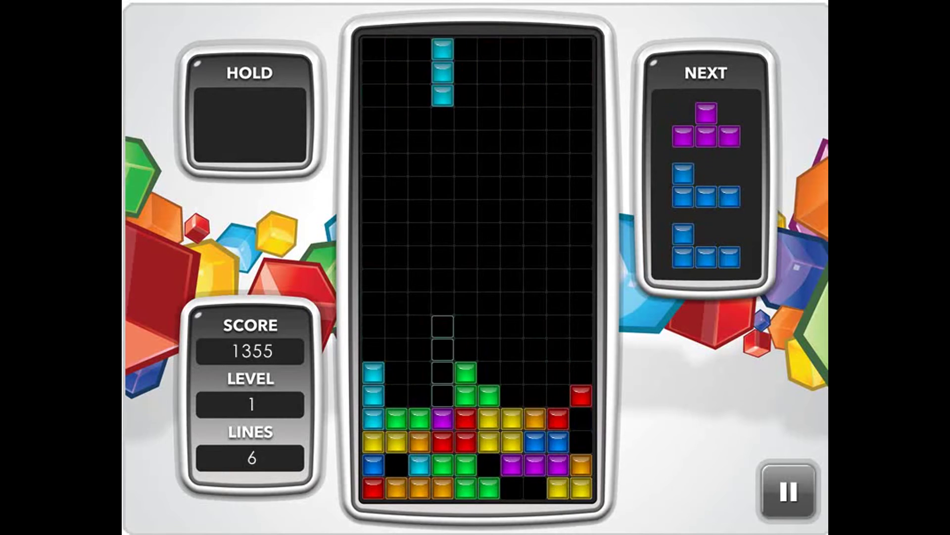
pyautogui.press('Left')
pyautogui.press('Left')
pyautogui.press('space')
pyautogui.press('Up')
pyautogui.press('Up')
pyautogui.press('Up')
pyautogui.press('Left')
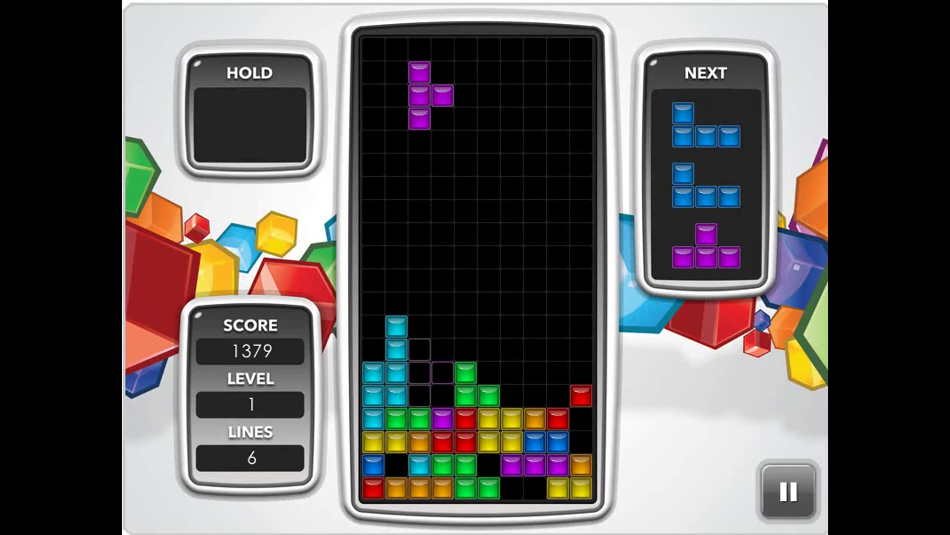
pyautogui.press('space')
pyautogui.press('Up')
pyautogui.press('Left')
pyautogui.press('Left')
pyautogui.press('Up')
pyautogui.press('Right')
pyautogui.press('Right')
pyautogui.press('space')
pyautogui.press('Right')
pyautogui.press('Right')
pyautogui.press('Right')
pyautogui.press('space')
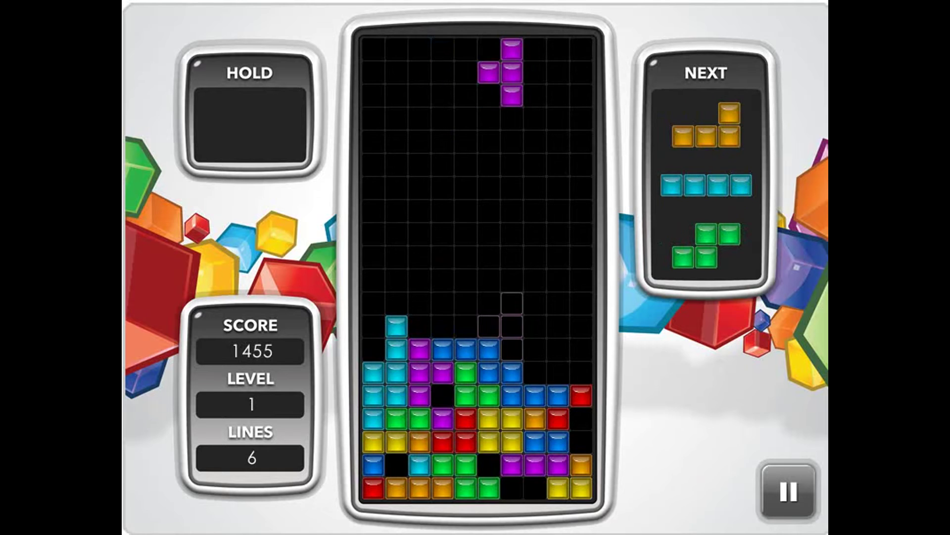
pyautogui.press('Up')
# Fill the right side with an upright orange L, a vertical cyan I and a green S.
pyautogui.press('Right')
pyautogui.press('Right')
pyautogui.press('space')
pyautogui.press('Up')
pyautogui.press('Up')
pyautogui.press('Up')
pyautogui.press('Right')
pyautogui.press('Right')
pyautogui.press('Right')
pyautogui.press('Up')
pyautogui.press('Up')
pyautogui.press('Left')
pyautogui.press('Left')
pyautogui.press('Left')
pyautogui.press('space')
pyautogui.press('Up')
pyautogui.press('Right')
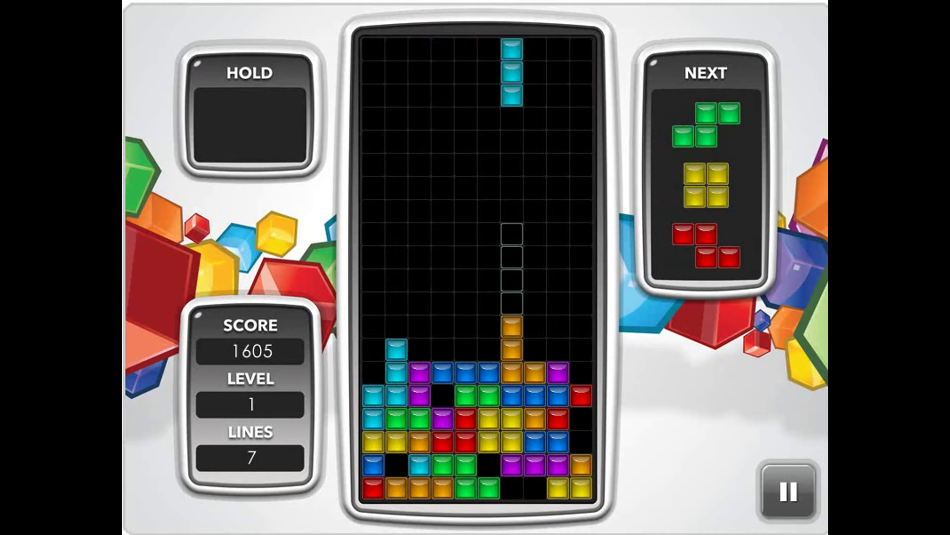
pyautogui.press('Right')
pyautogui.press('Right')
pyautogui.press('Right')
pyautogui.press('space')
pyautogui.press('Up')
pyautogui.press('Right')
pyautogui.press('Right')
pyautogui.press('Right')
pyautogui.press('space')
# Build up the left with the yellow square, red Z and orange L; fit a cyan I into the gap.
pyautogui.press('Right')
pyautogui.press('Right')
pyautogui.press('Left')
pyautogui.press('Left')
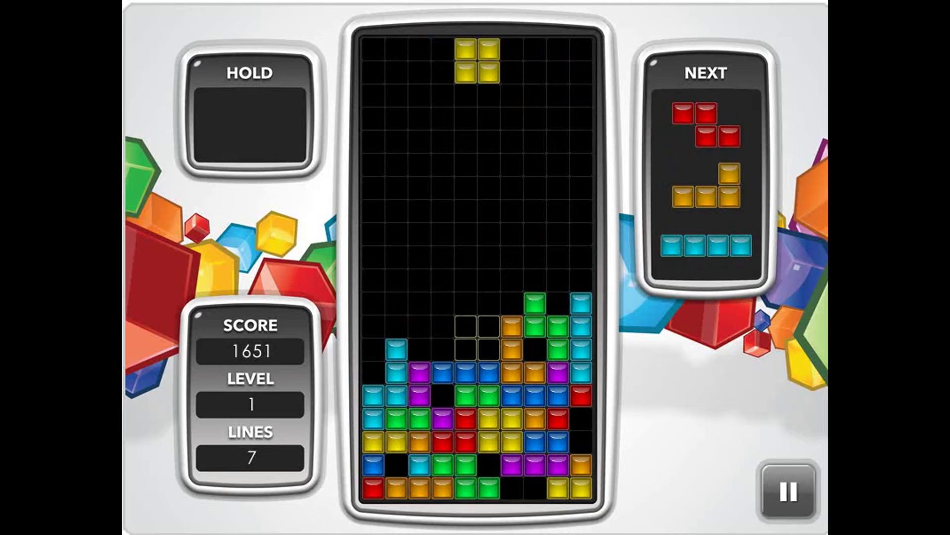
pyautogui.press('space')
pyautogui.press('Left')
pyautogui.press('Left')
pyautogui.press('space')
pyautogui.press('Up')
pyautogui.press('Left')
pyautogui.press('Left')
pyautogui.press('Left')
pyautogui.press('Up')
pyautogui.press('space')
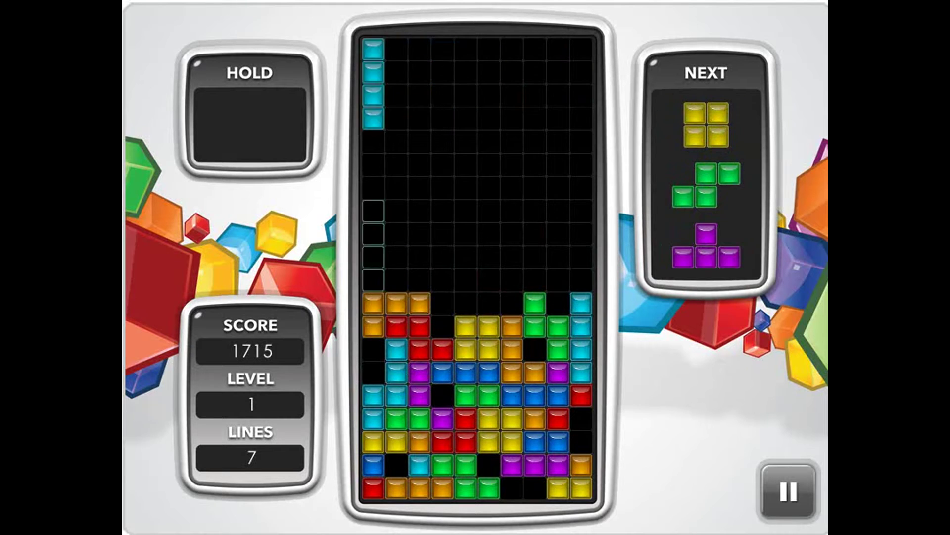
pyautogui.press('Right')
pyautogui.press('Right')
pyautogui.press('Right')
pyautogui.press('space')
pyautogui.press('Left')
pyautogui.press('Left')
pyautogui.press('Left')
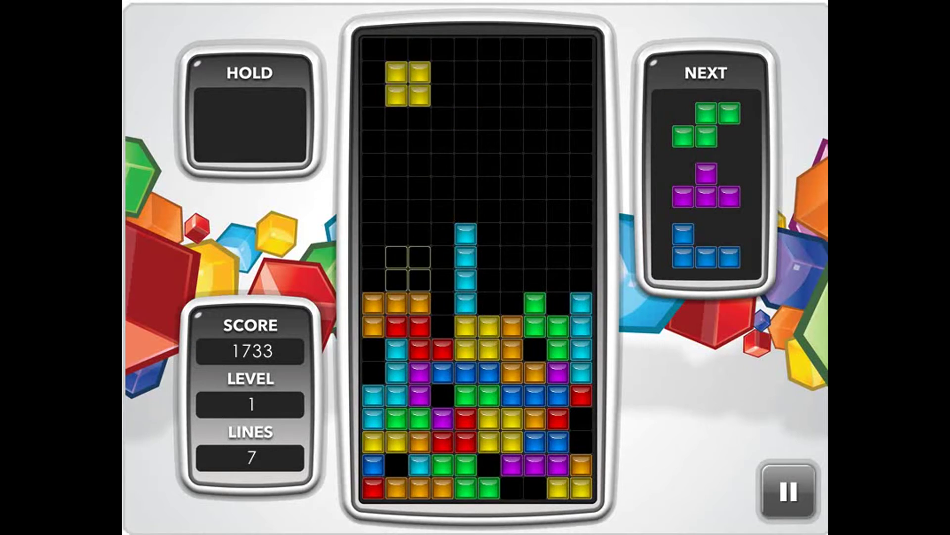
# Place the yellow square at the left, a green S, and a purple T on the right stack.
pyautogui.press('space')
pyautogui.press('Up')
pyautogui.press('Up')
pyautogui.press('Right')
pyautogui.press('Right')
pyautogui.press('space')
pyautogui.press('Right')
pyautogui.press('Right')
pyautogui.press('Right')
pyautogui.press('Up')
pyautogui.press('Right')
pyautogui.press('space')
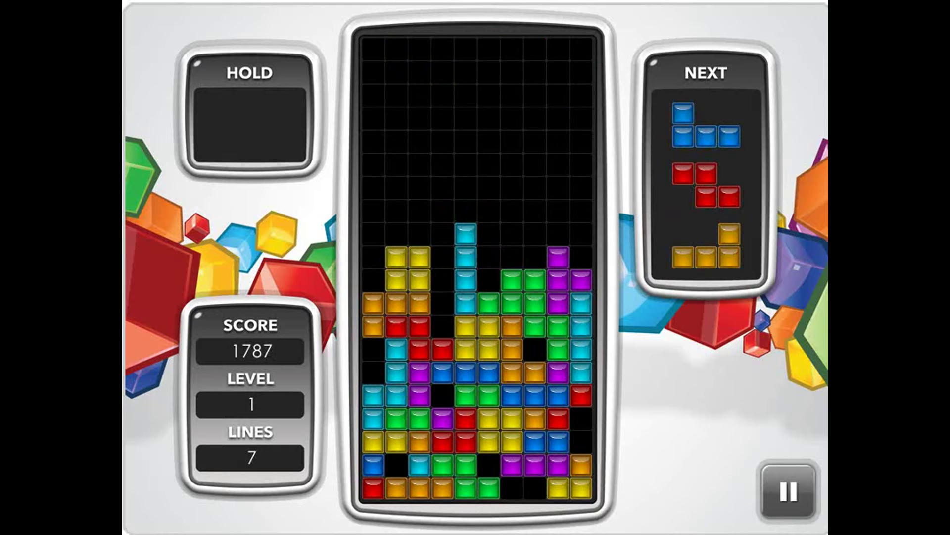
# Drop a blue J and then an upright red Z onto their landing spots.
pyautogui.press('Up')
pyautogui.press('Right')
pyautogui.press('Right')
pyautogui.press('Left')
pyautogui.press('space')
pyautogui.press('Up')
pyautogui.press('Left')
pyautogui.press('Left')
pyautogui.press('Left')
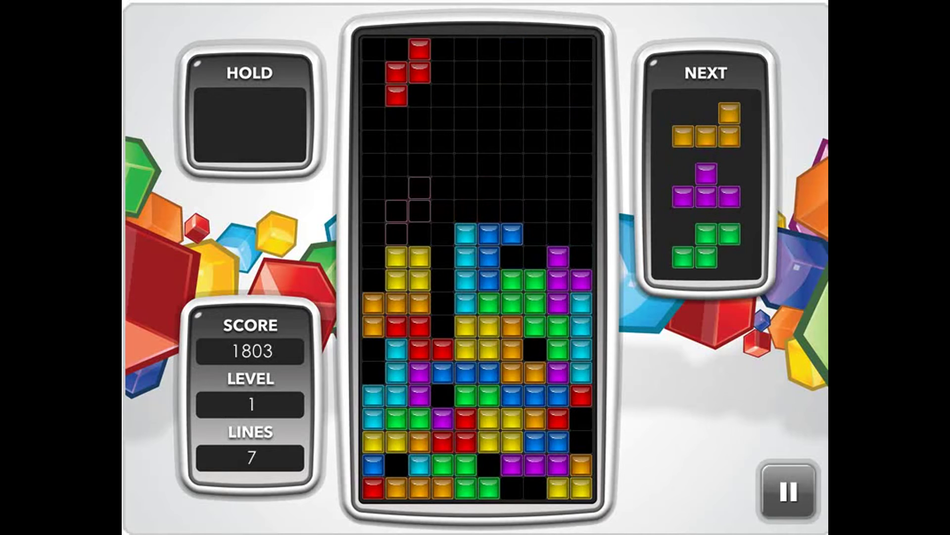
pyautogui.press('Left')
pyautogui.press('space')
# Place an upright orange L at the left and fit a purple T against the right wall.
pyautogui.press('z')
pyautogui.press('Left')
pyautogui.press('Left')
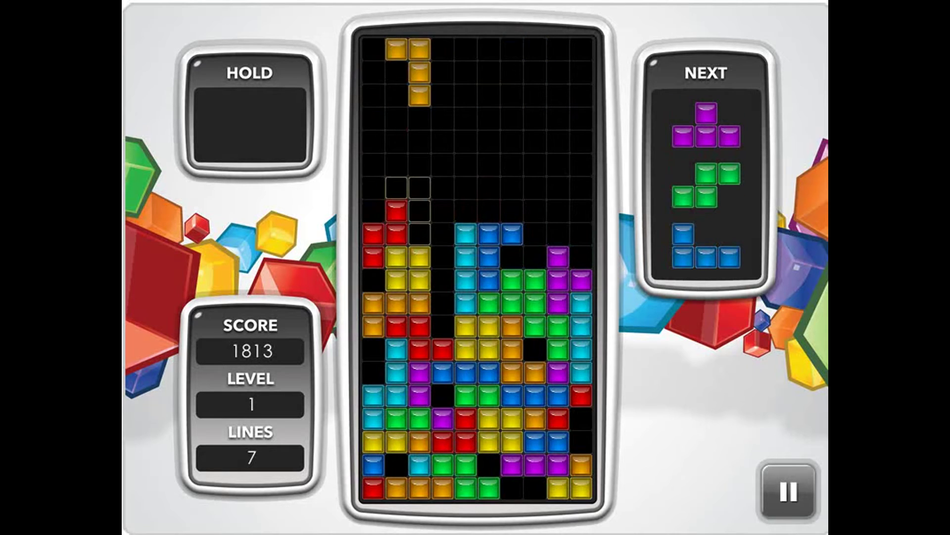
pyautogui.press('space')
pyautogui.press('Left')
pyautogui.press('Left')
pyautogui.press('Right')
pyautogui.press('Right')
pyautogui.press('Right')
pyautogui.press('Up')
pyautogui.press('Right')
pyautogui.press('Right')
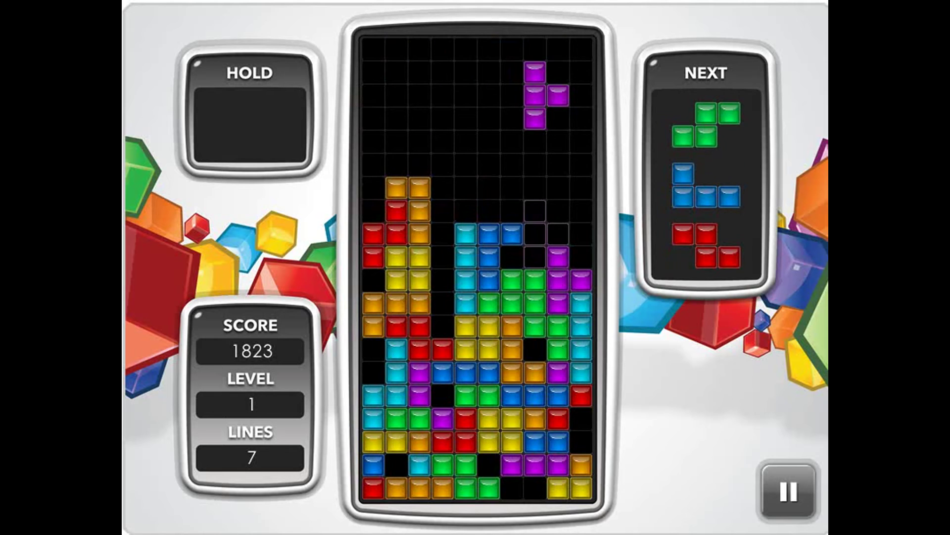
pyautogui.press('Up')
pyautogui.press('Up')
pyautogui.press('Right')
pyautogui.press('Right')
pyautogui.press('space')
# Stack a green S, then clear a line with a blue J dropped into its gap.
pyautogui.press('Right')
pyautogui.press('Right')
pyautogui.press('Right')
pyautogui.press('Up')
pyautogui.press('Left')
pyautogui.press('space')
pyautogui.press('Up')
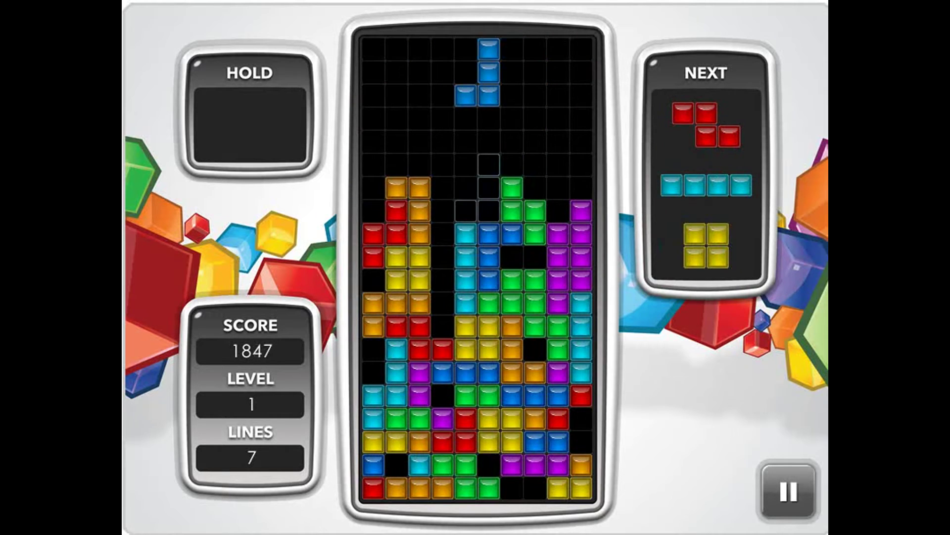
pyautogui.press('Up')
pyautogui.press('Left')
pyautogui.press('space')
# Place a red Z, cyan I, yellow square and two green S pieces, then clear a line with a red Z.
pyautogui.press('Left')
pyautogui.press('space')
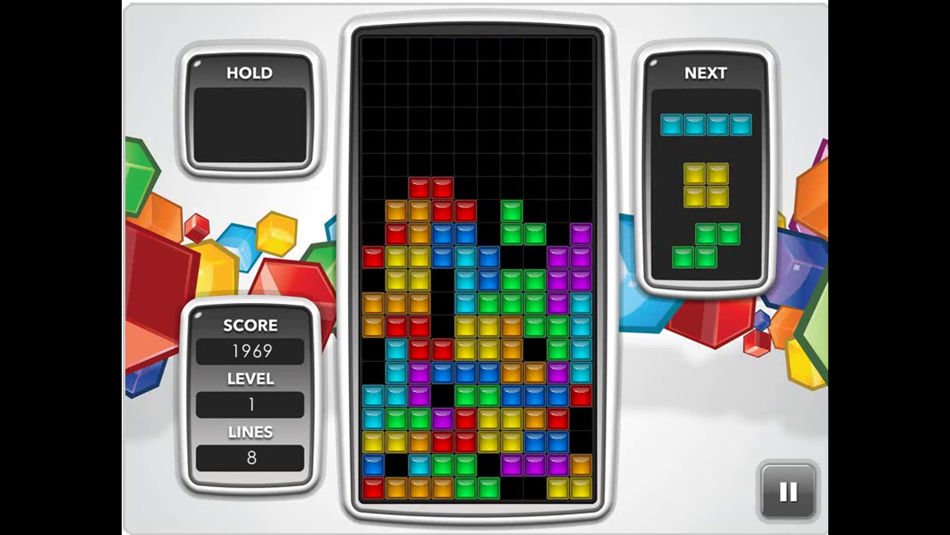
pyautogui.press('Up')
pyautogui.press('space')
pyautogui.press('Right')
pyautogui.press('Right')
pyautogui.press('space')
pyautogui.press('Left')
pyautogui.press('Left')
pyautogui.press('Left')
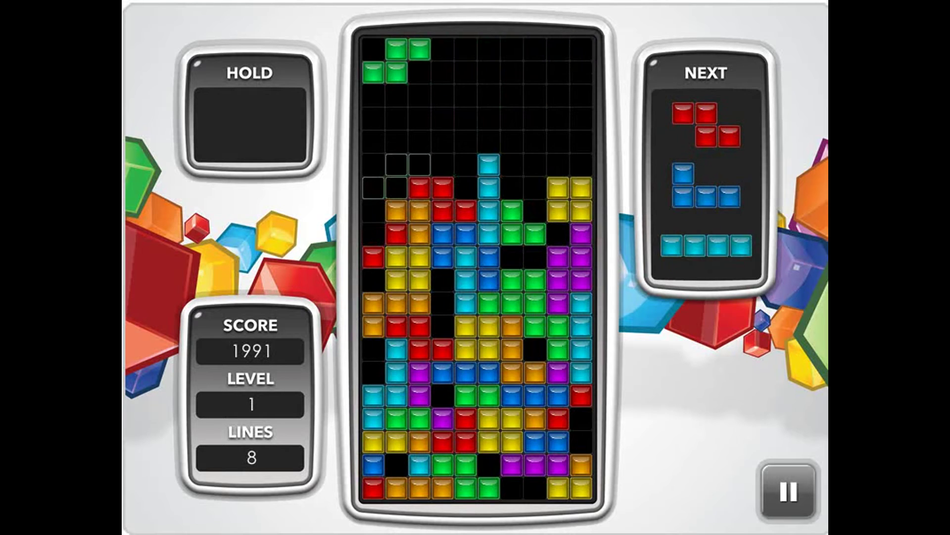
pyautogui.press('Up')
pyautogui.press('Right')
pyautogui.press('Right')
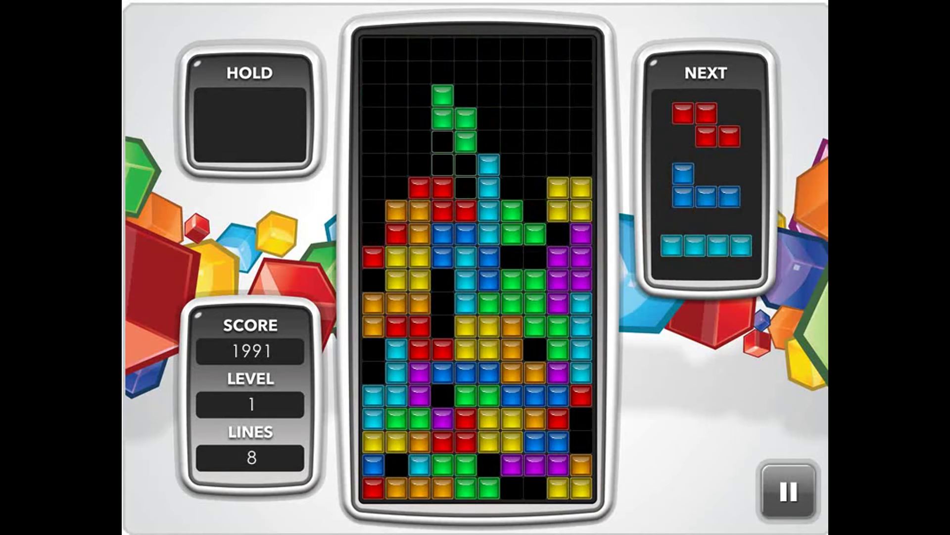
pyautogui.press('Right')
pyautogui.press('Right')
pyautogui.press('space')
pyautogui.press('Up')
pyautogui.press('Left')
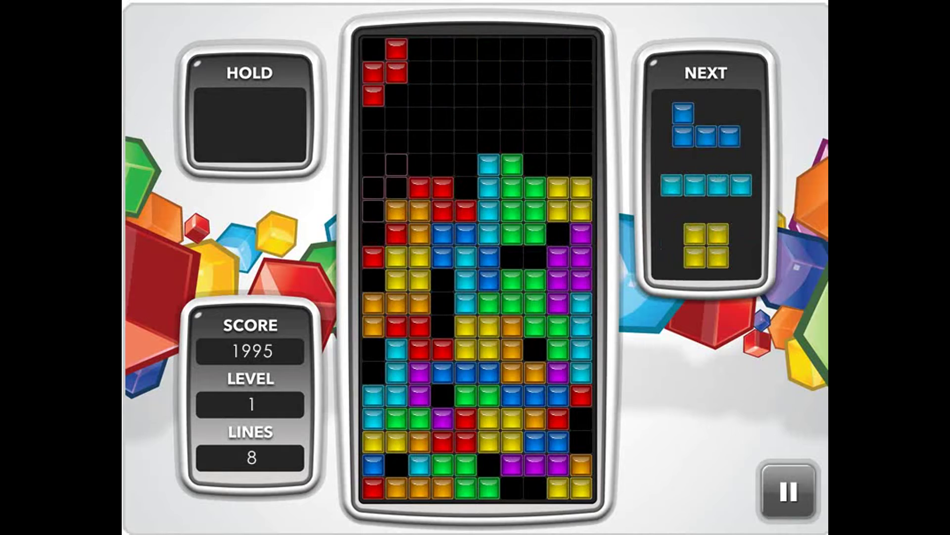
pyautogui.press('space')
# Clear a line with the blue J and drop a cyan I into the left column.
pyautogui.press('Up')
pyautogui.press('Left')
pyautogui.press('Left')
pyautogui.press('Up')
pyautogui.press('Right')
pyautogui.press('Right')
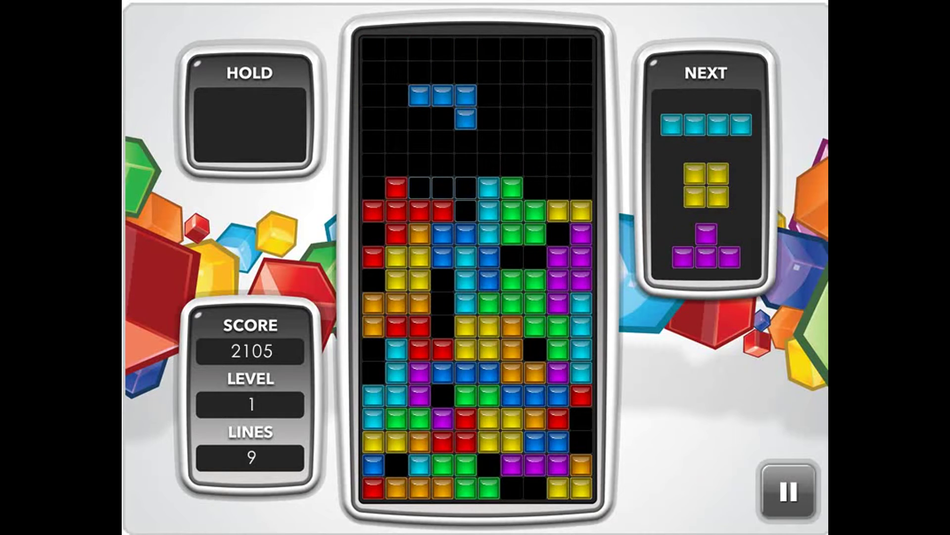
pyautogui.press('space')
pyautogui.press('Left')
pyautogui.press('Left')
pyautogui.press('Up')
pyautogui.press('Left')
pyautogui.press('Left')
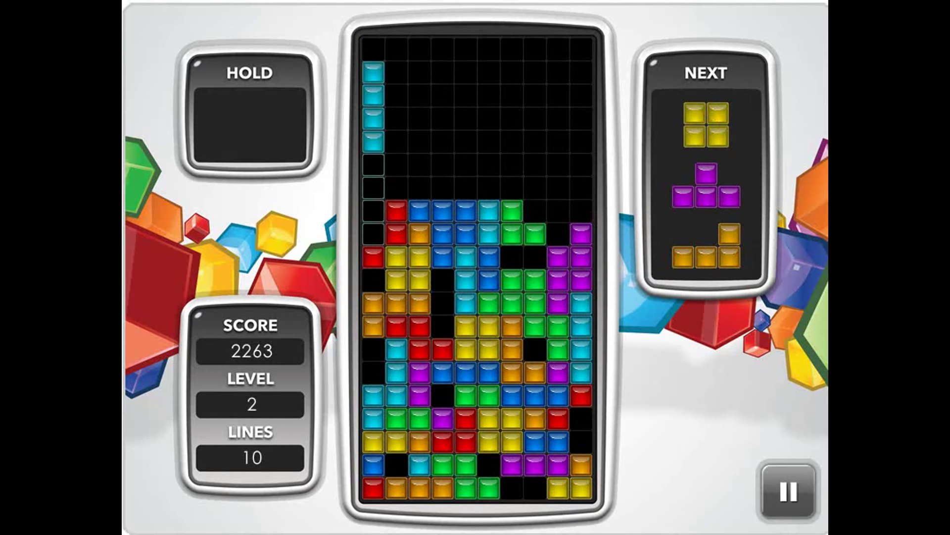
pyautogui.press('Up')
pyautogui.press('Up')
pyautogui.press('Left')
pyautogui.press('Left')
# Stack a yellow O, a purple T at the far left, and an orange L.
pyautogui.press('space')
pyautogui.press('Right')
pyautogui.press('Right')
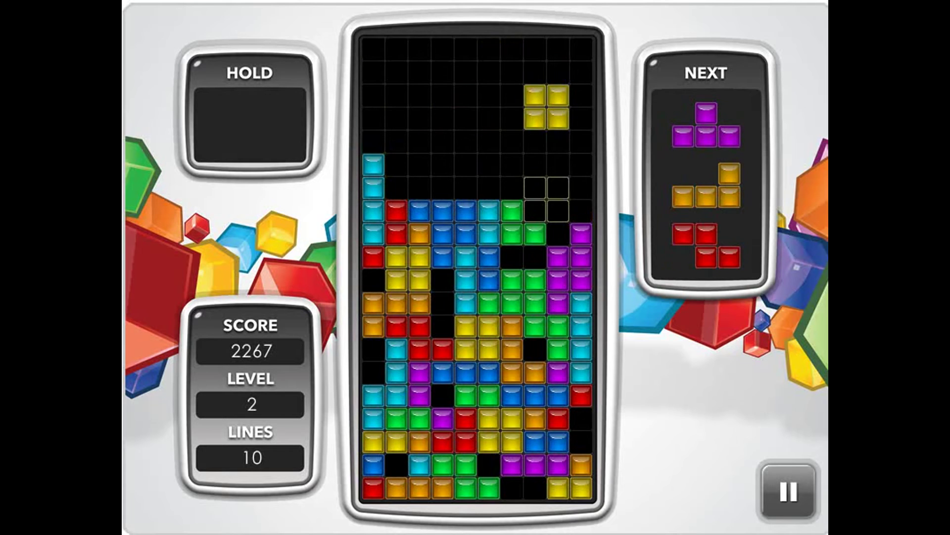
pyautogui.press('space')
pyautogui.press('Left')
pyautogui.press('Up')
pyautogui.press('Left')
pyautogui.press('Left')
pyautogui.press('Left')
pyautogui.press('space')
pyautogui.press('Left')
pyautogui.press('Left')
pyautogui.press('Left')
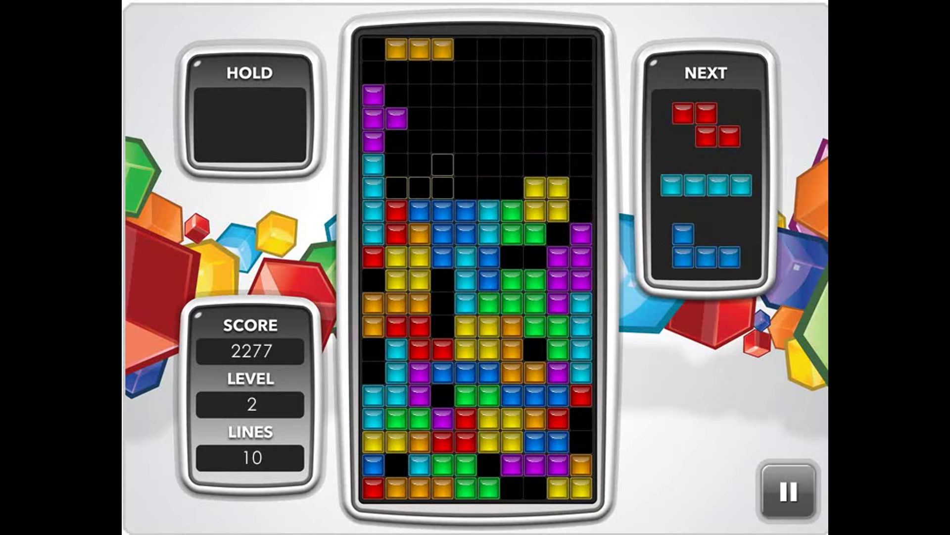
pyautogui.press('space')
# Place a red Z, a cyan I on the left, a blue J, and a purple T in columns 5-7.
pyautogui.press('Up')
pyautogui.press('Up')
pyautogui.press('Right')
pyautogui.press('space')
pyautogui.press('Up')
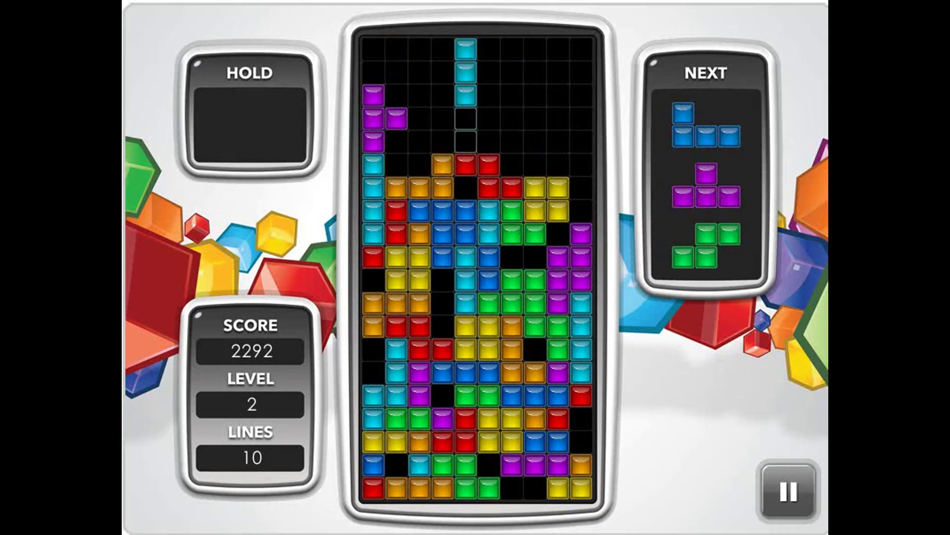
pyautogui.press('Left')
pyautogui.press('Left')
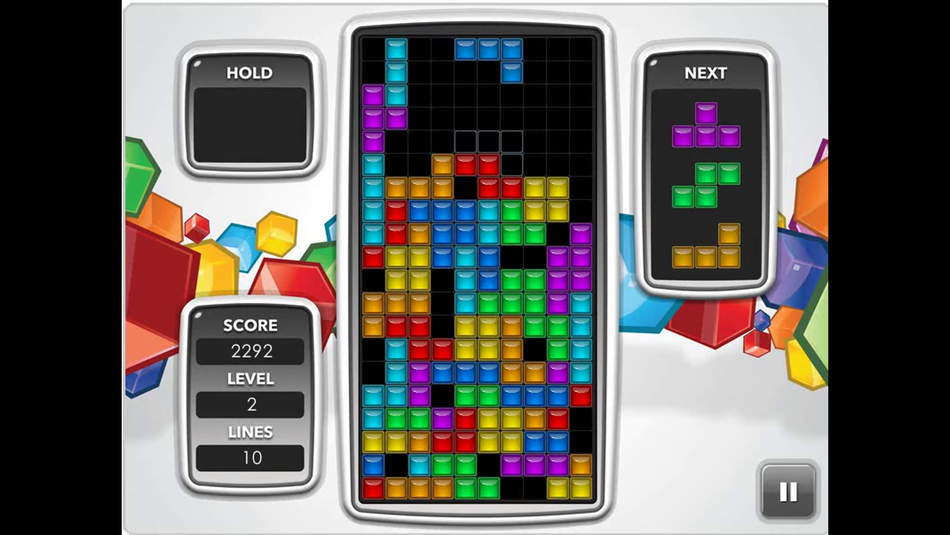
pyautogui.press('Right')
pyautogui.press('Right')
pyautogui.press('Right')
pyautogui.press('space')
pyautogui.press('Right')
pyautogui.press('Right')
pyautogui.press('Right')
pyautogui.press('Left')
pyautogui.press('Left')
pyautogui.press('Up')
pyautogui.press('Up')
pyautogui.press('space')
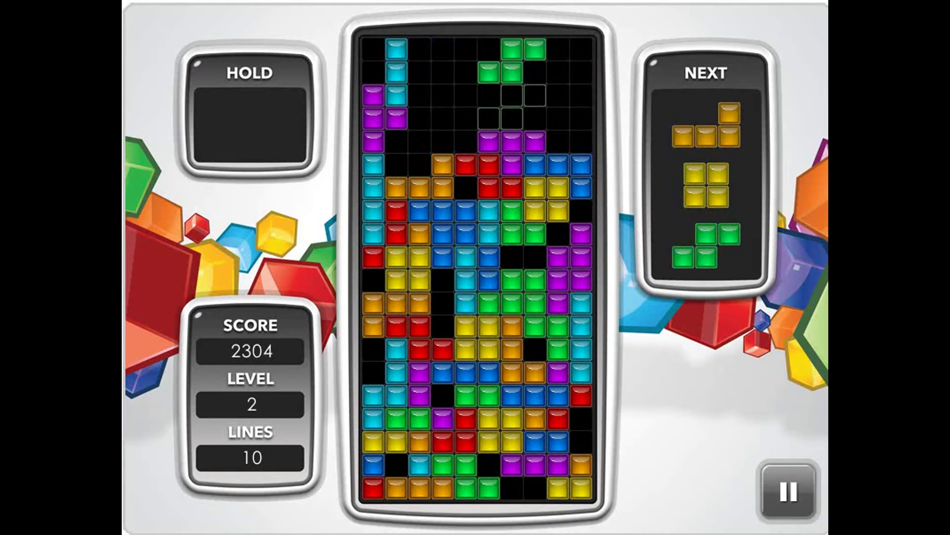
# Clear two lines with a green S and orange L, then stack a yellow O and green S.
pyautogui.press('Left')
pyautogui.press('Left')
pyautogui.press('Left')
pyautogui.press('space')
pyautogui.press('Up')
pyautogui.press('Up')
pyautogui.press('Up')
pyautogui.press('space')
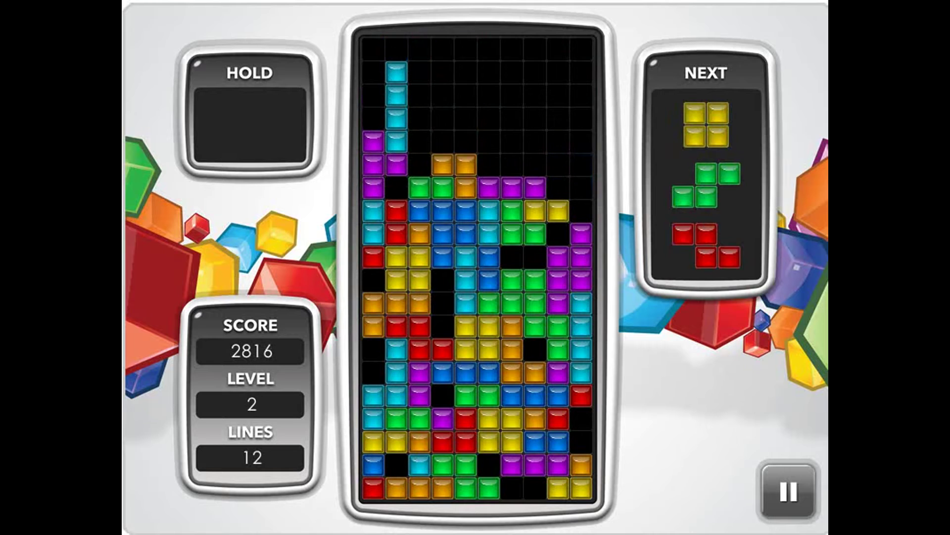
pyautogui.press('Right')
pyautogui.press('Right')
pyautogui.press('Right')
pyautogui.press('space')
pyautogui.press('Right')
pyautogui.press('Right')
pyautogui.press('Right')
pyautogui.press('Up')
pyautogui.press('Left')
pyautogui.press('Left')
pyautogui.press('Left')
pyautogui.press('space')
# Stack a red Z, cyan I, yellow O and orange L, then clear a line with a blue J.
pyautogui.press('Up')
pyautogui.press('Right')
pyautogui.press('Right')
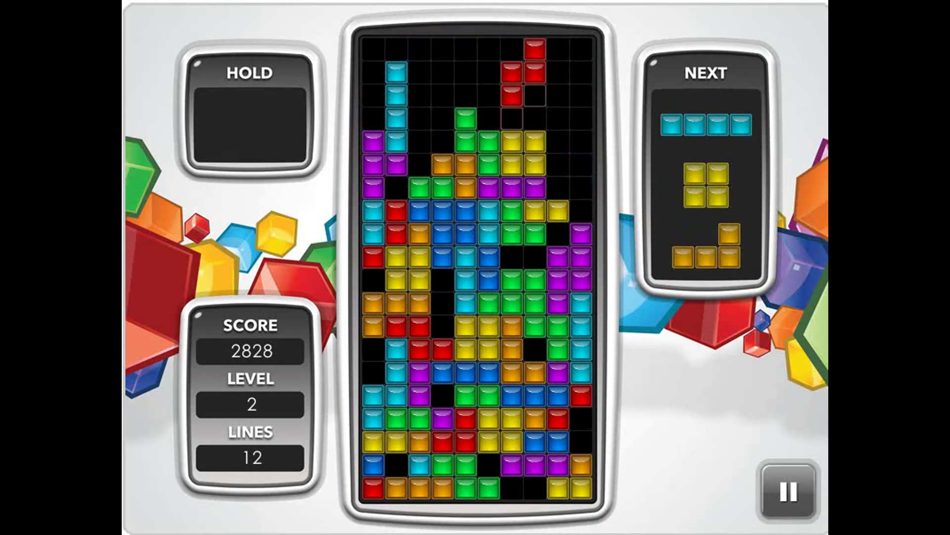
pyautogui.press('Right')
pyautogui.press('Right')
pyautogui.press('space')
pyautogui.press('Up')
pyautogui.press('Right')
pyautogui.press('Right')
pyautogui.press('Right')
pyautogui.press('space')
pyautogui.press('Right')
pyautogui.press('Right')
pyautogui.press('space')
pyautogui.press('Up')
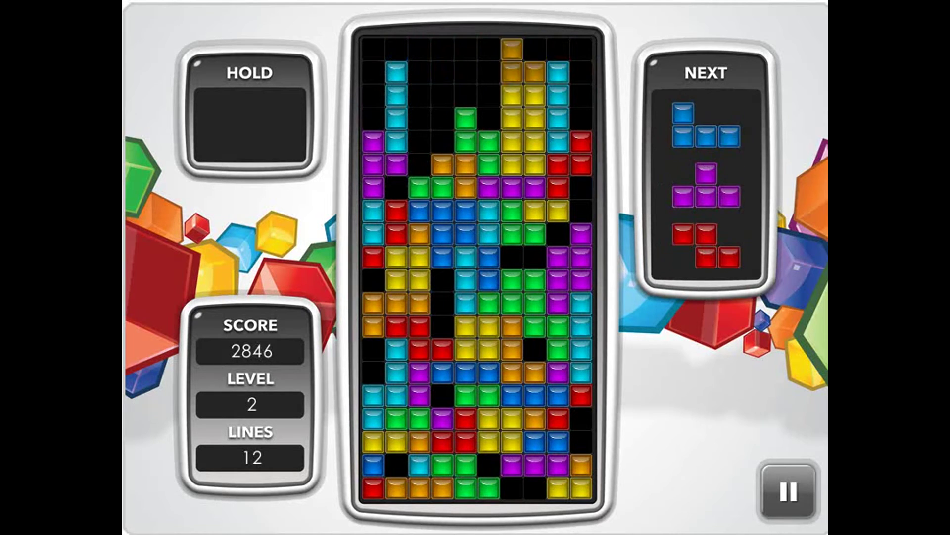
pyautogui.press('space')
pyautogui.press('Up')
pyautogui.press('Left')
pyautogui.press('space')
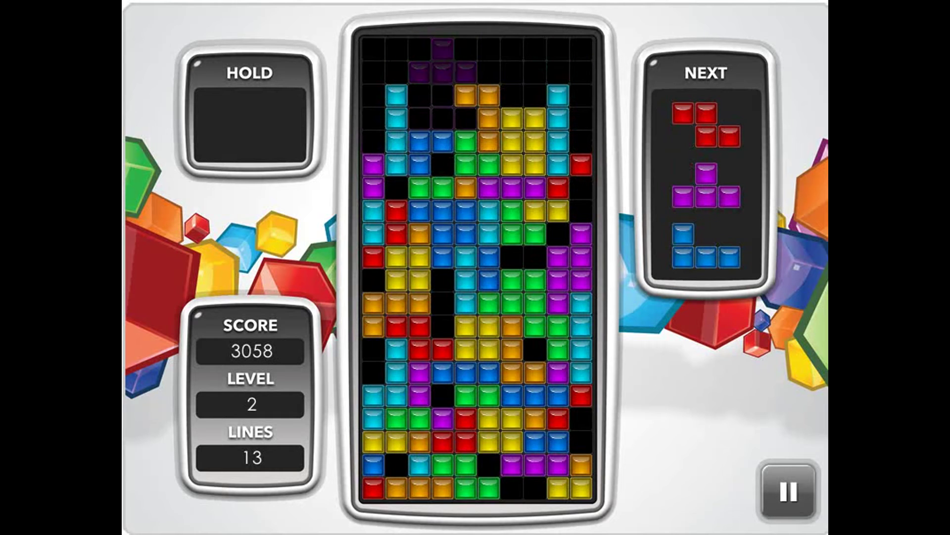
# Drop a purple T into the gap and land the final blue J at the top right.
pyautogui.press('space')
pyautogui.press('Up')
pyautogui.press('Left')
pyautogui.press('Left')
pyautogui.press('Left')
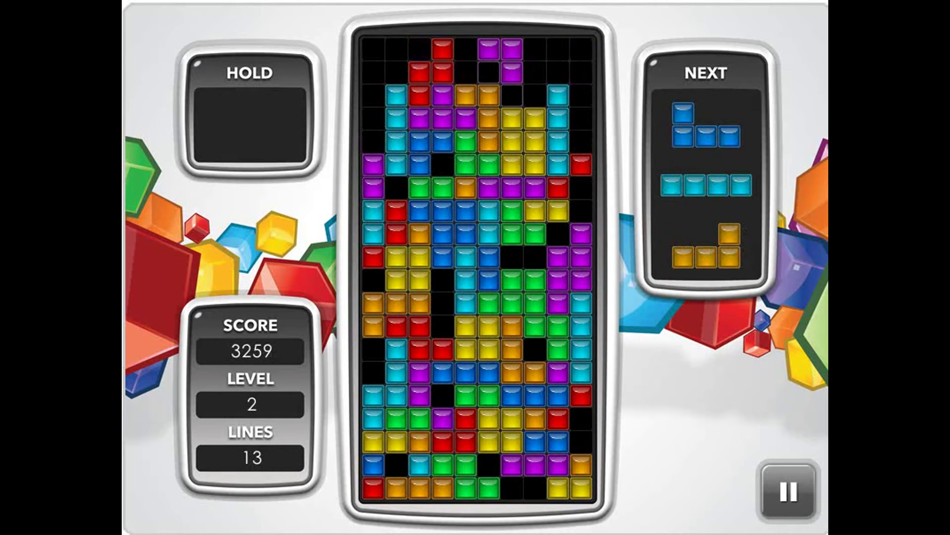
pyautogui.press('Up')
pyautogui.press('Right')
pyautogui.press('Right')
pyautogui.press('Right')
pyautogui.press('space')
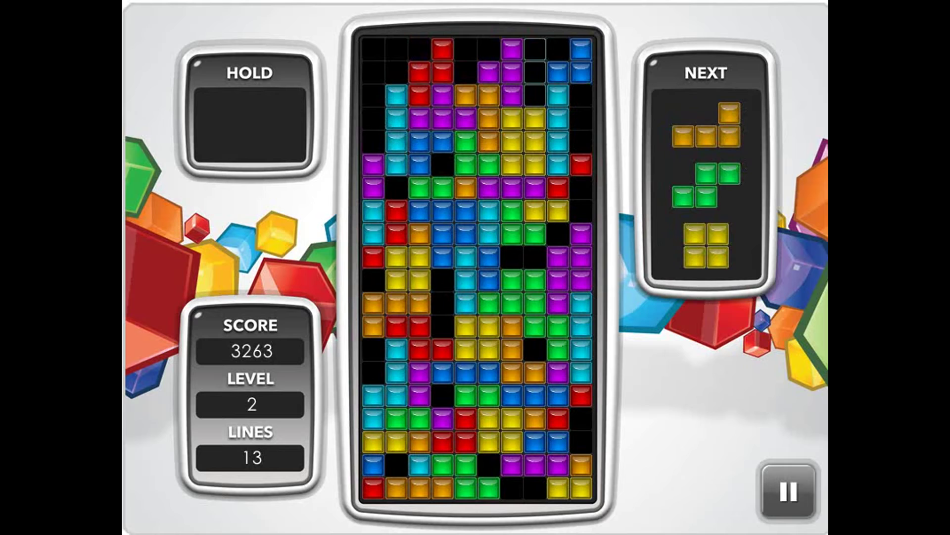
# Lock the orange L at the top right, then skip initials for the 3269 score.
pyautogui.press('Up')
pyautogui.press('Right')
pyautogui.press('Right')
pyautogui.press('Right')
pyautogui.press('space')
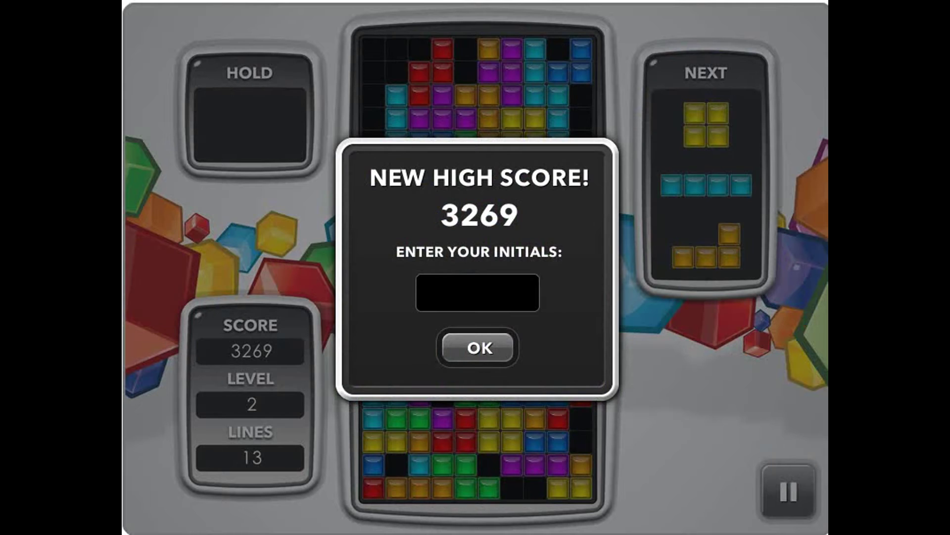
pyautogui.press('Return')
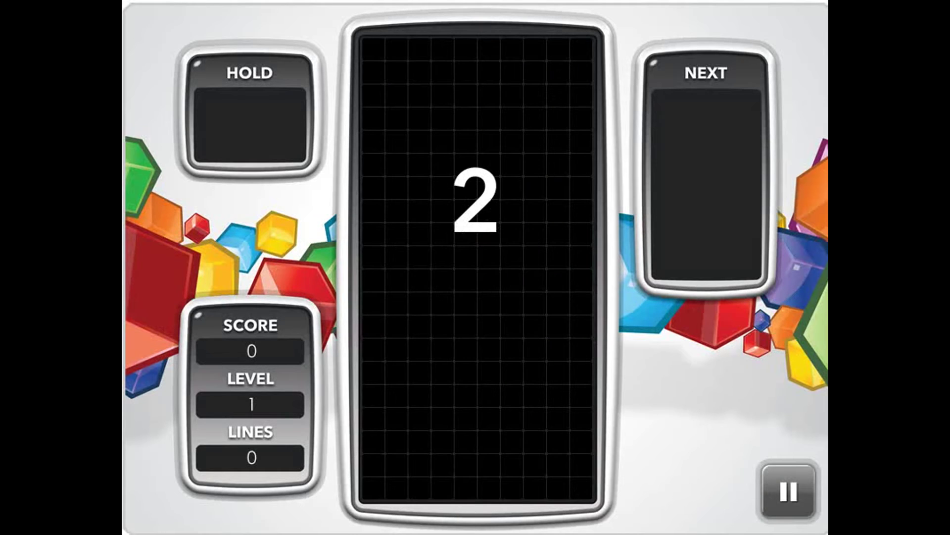
# Rotate the first orange L and drop it at the far left.
pyautogui.press('Left')
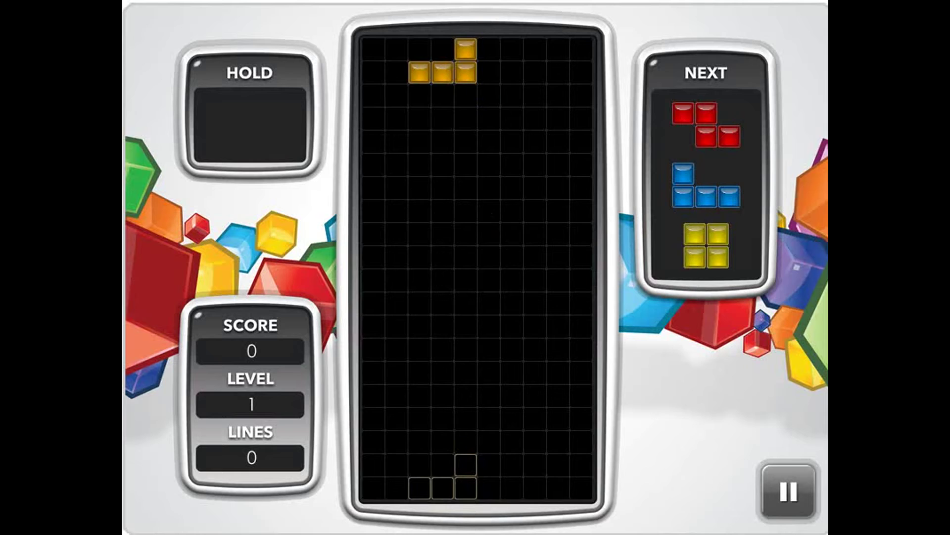
pyautogui.press('Left')
pyautogui.press('Left')
pyautogui.press('z')
pyautogui.press('Up')
pyautogui.press('space')
# Turn the red Z flat and drop it at the bottom right.
pyautogui.press('Up')
pyautogui.press('Left')
pyautogui.press('Left')
pyautogui.press('Left')
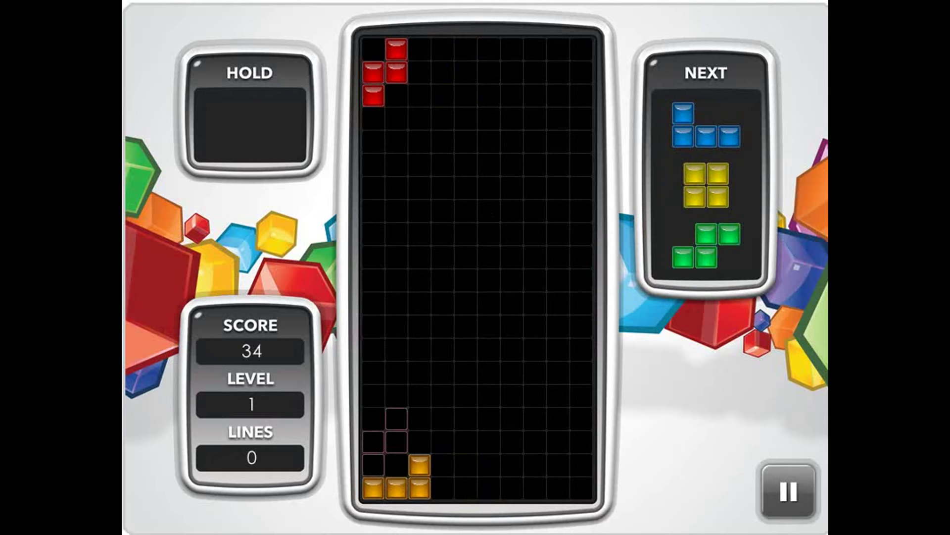
pyautogui.press('Right')
pyautogui.press('Right')
pyautogui.press('Right')
pyautogui.press('Up')
pyautogui.press('Up')
pyautogui.press('Right')
pyautogui.press('Right')
pyautogui.press('Right')
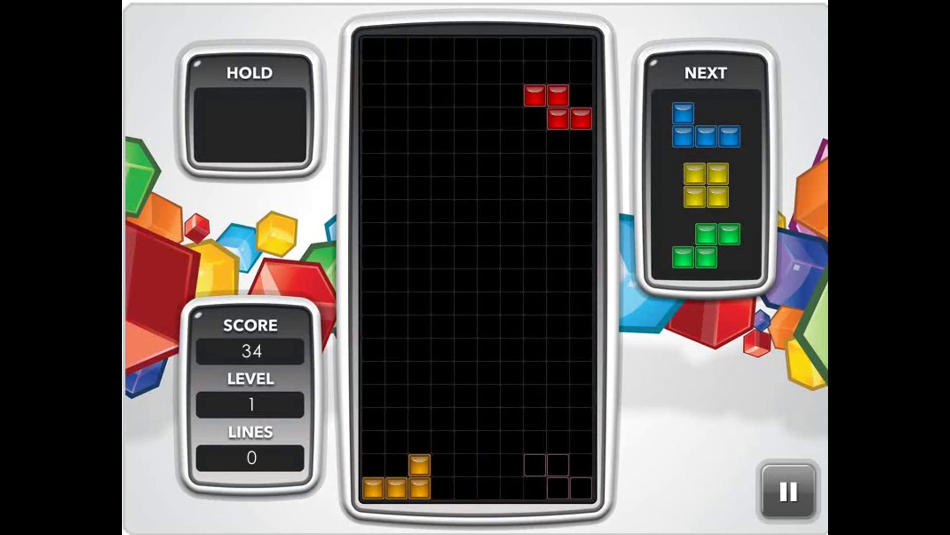
pyautogui.press('space')
# Place the blue J, then drop the yellow O into the gap to clear the bottom row.
pyautogui.press('Right')
pyautogui.press('Right')
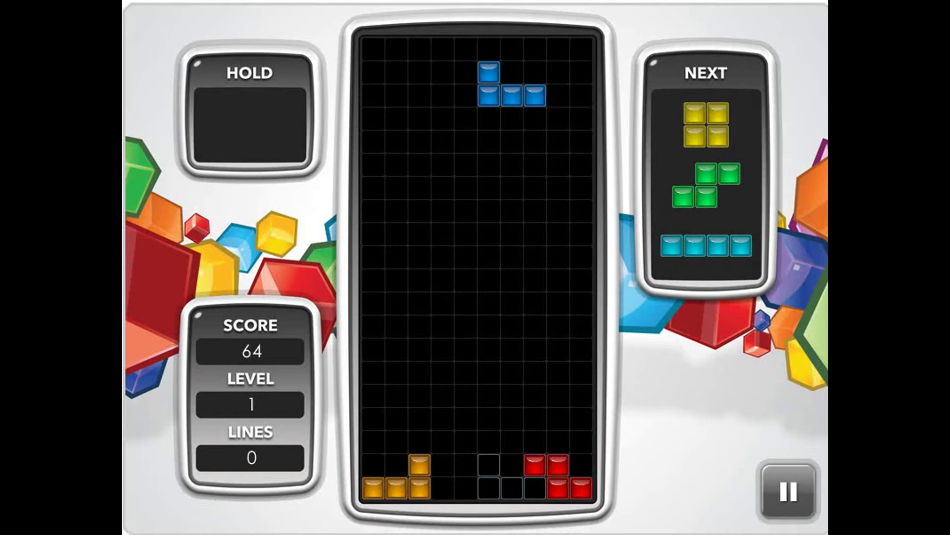
pyautogui.press('space')
pyautogui.press('Right')
pyautogui.press('Right')
pyautogui.press('Left')
pyautogui.press('Left')
pyautogui.press('Left')
pyautogui.press('space')
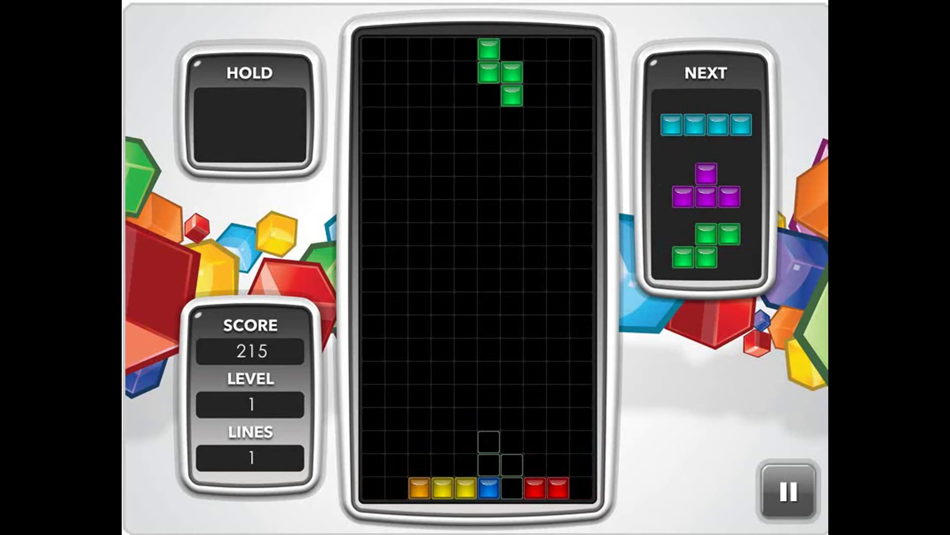
# Drop the green piece on the floor and stand the cyan I against the left wall.
pyautogui.press('space')
pyautogui.press('Up')
pyautogui.press('Left')
pyautogui.press('Left')
pyautogui.press('Left')
pyautogui.press('space')
pyautogui.press('Up')
# Place the purple T beside the cyan I and drop the green S to clear a row.
pyautogui.press('Left')
pyautogui.press('Left')
pyautogui.press('Left')
pyautogui.press('Right')
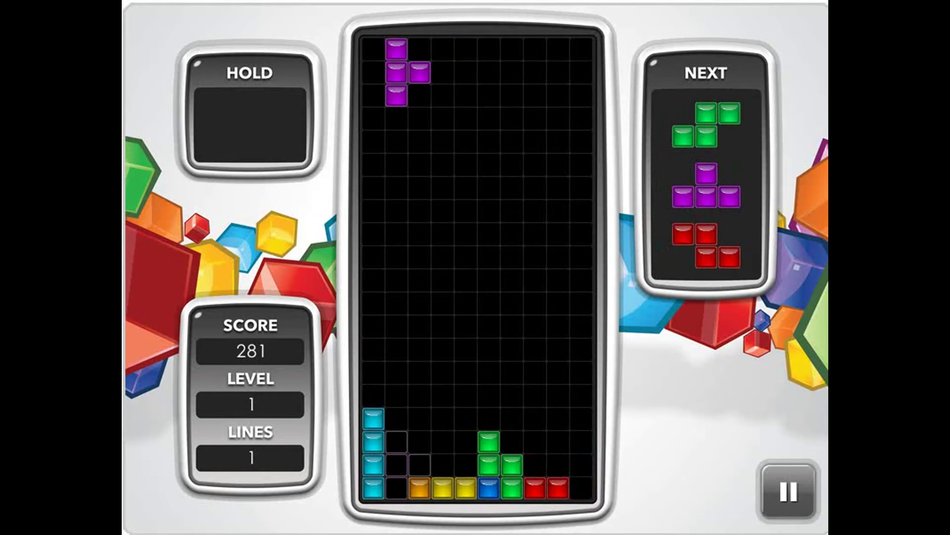
pyautogui.press('space')
pyautogui.press('Up')
pyautogui.press('Right')
pyautogui.press('Right')
pyautogui.press('Right')
pyautogui.press('Right')
pyautogui.press('space')
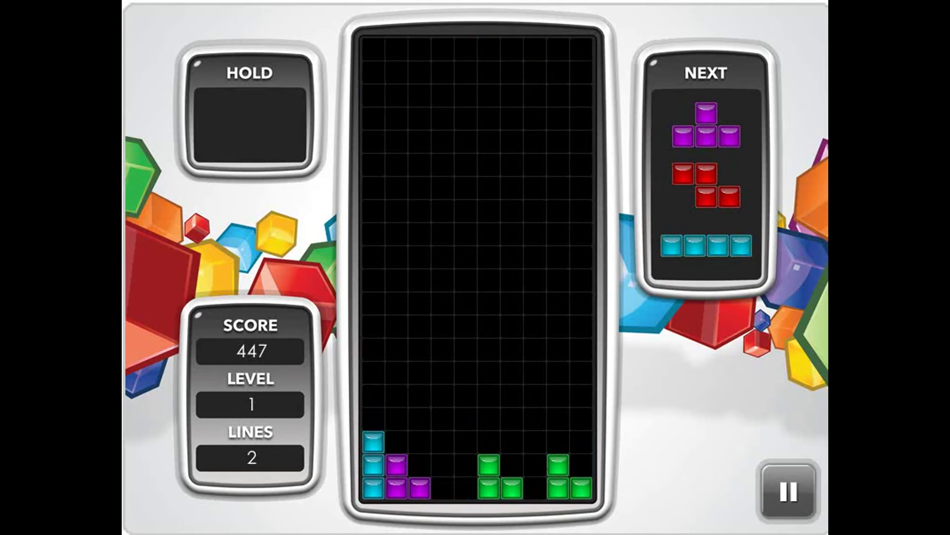
# Drop a purple T on the floor and a red Z to clear another row.
pyautogui.press('Up')
pyautogui.press('Right')
pyautogui.press('Right')
pyautogui.press('Right')
pyautogui.press('space')
pyautogui.press('Left')
pyautogui.press('space')
# Stand the cyan I upright and drop it against the right wall.
pyautogui.press('Up')
pyautogui.press('Left')
pyautogui.press('Left')
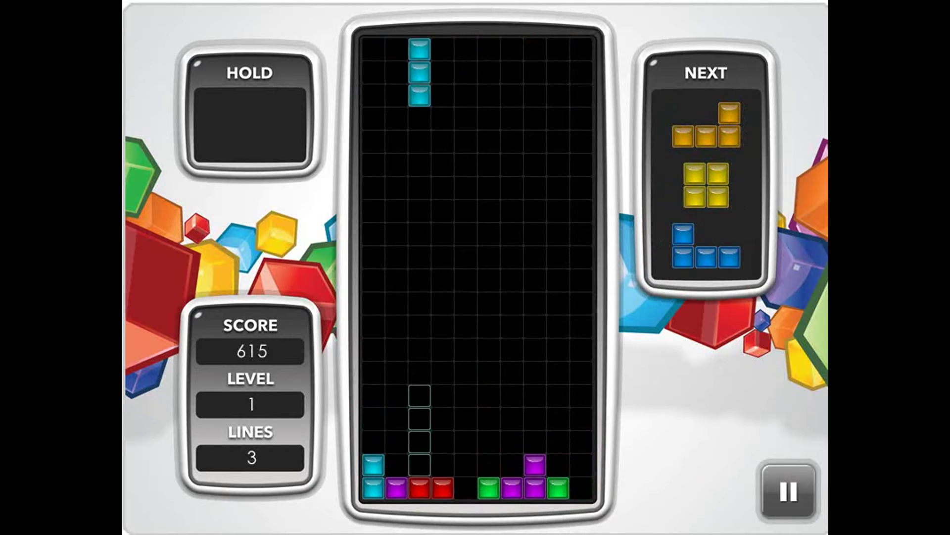
pyautogui.press('Right')
pyautogui.press('Right')
pyautogui.press('Right')
pyautogui.press('Right')
pyautogui.press('Right')
pyautogui.press('space')
# Rotate the orange L, shift it left and drop it to clear a line.
pyautogui.press('z')
pyautogui.press('Right')
pyautogui.press('Right')
pyautogui.press('Right')
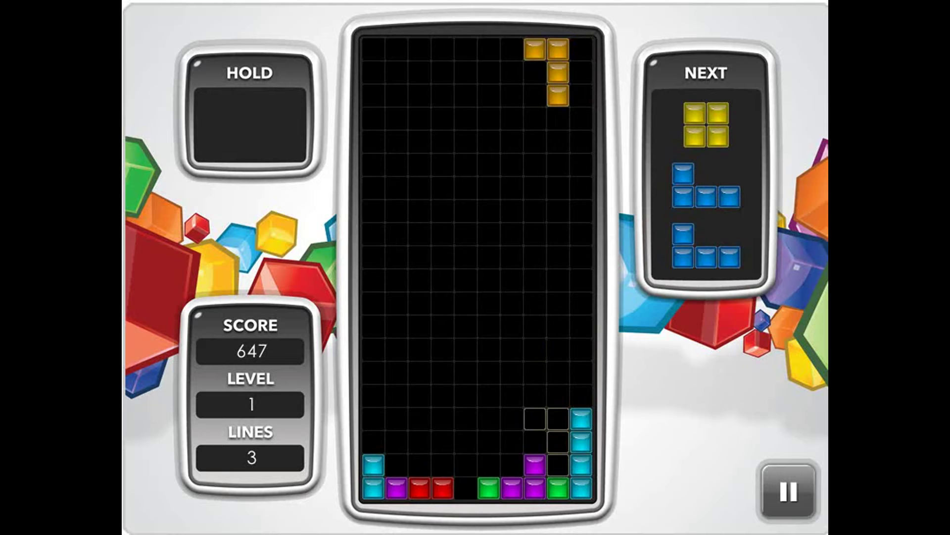
pyautogui.press('z')
pyautogui.press('Left')
pyautogui.press('Left')
pyautogui.press('Left')
pyautogui.press('space')
# Place the yellow O on the left and a rotated blue J.
pyautogui.press('Left')
pyautogui.press('Left')
pyautogui.press('Left')
pyautogui.press('space')
pyautogui.press('z')
pyautogui.press('Left')
pyautogui.press('Left')
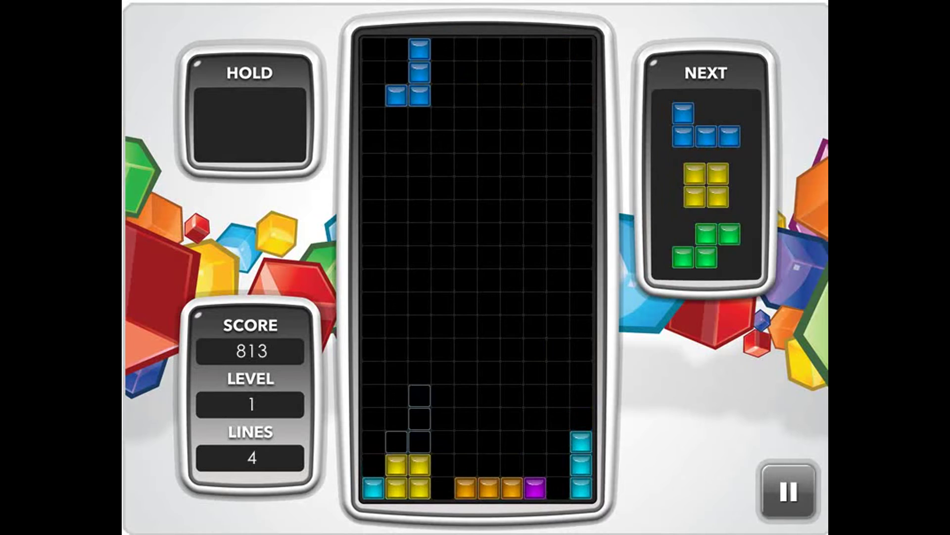
pyautogui.press('Up')
pyautogui.press('Up')
pyautogui.press('Right')
# Drop a second blue J onto the stack and a yellow O beside it.
pyautogui.press('space')
pyautogui.press('z')
pyautogui.press('Right')
pyautogui.press('space')
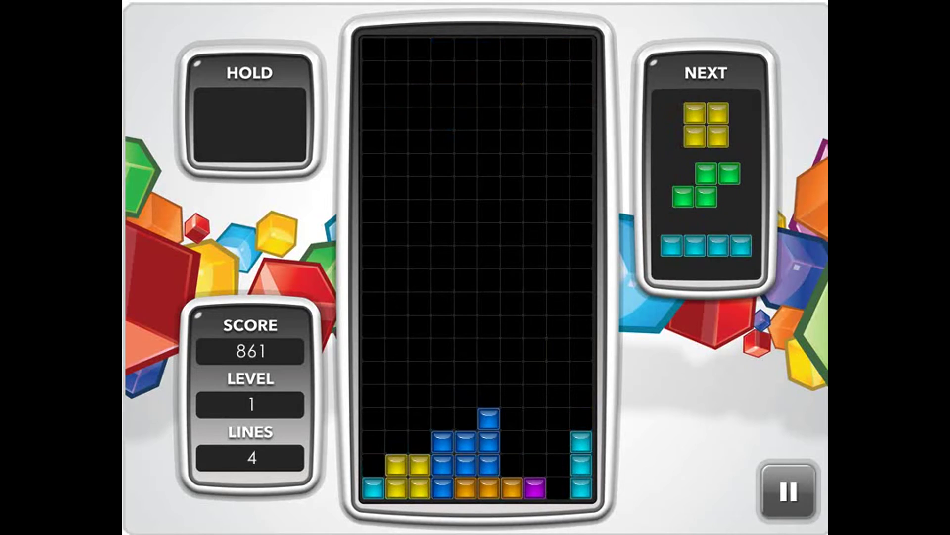
pyautogui.press('Right')
pyautogui.press('Right')
pyautogui.press('Right')
pyautogui.press('Left')
pyautogui.press('Left')
pyautogui.press('space')
# Rotate the green S and drop it against the left wall.
pyautogui.press('Right')
pyautogui.press('Right')
pyautogui.press('Right')
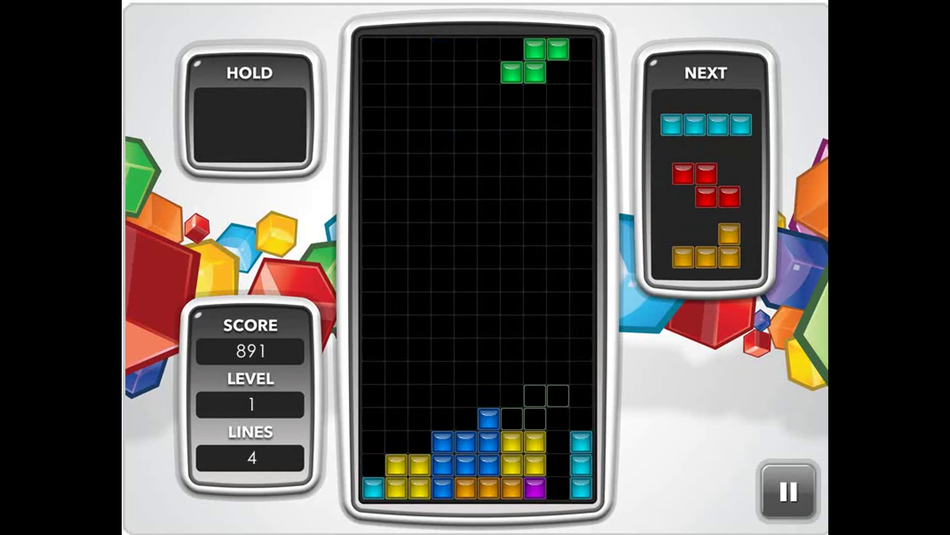
pyautogui.press('Left')
pyautogui.press('Left')
pyautogui.press('Left')
pyautogui.press('Up')
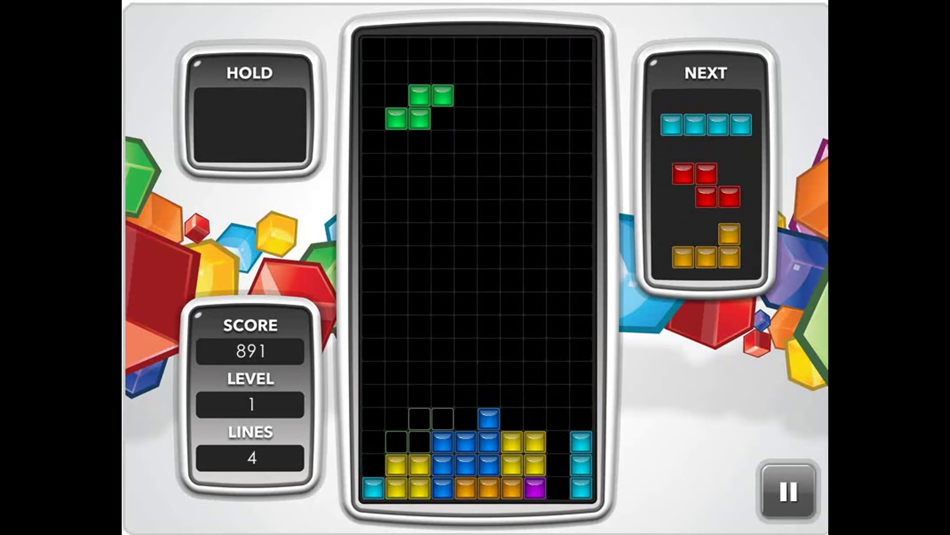
pyautogui.press('space')
# Drop an upright cyan I into column 8 to clear a line.
pyautogui.press('Up')
pyautogui.press('Left')
pyautogui.press('Left')
pyautogui.press('Left')
pyautogui.press('Left')
pyautogui.press('Right')
pyautogui.press('Right')
pyautogui.press('Right')
pyautogui.press('space')
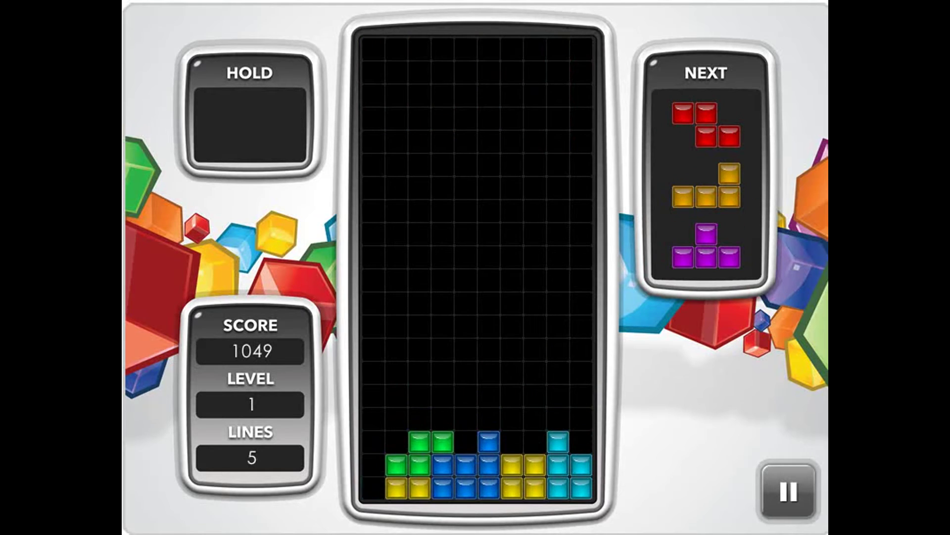
pyautogui.press('Up')
pyautogui.press('Left')
pyautogui.press('Left')
pyautogui.press('Left')
# Place a horizontal red Z and an orange L on the stack.
pyautogui.press('Up')
pyautogui.press('Right')
pyautogui.press('Right')
pyautogui.press('Right')
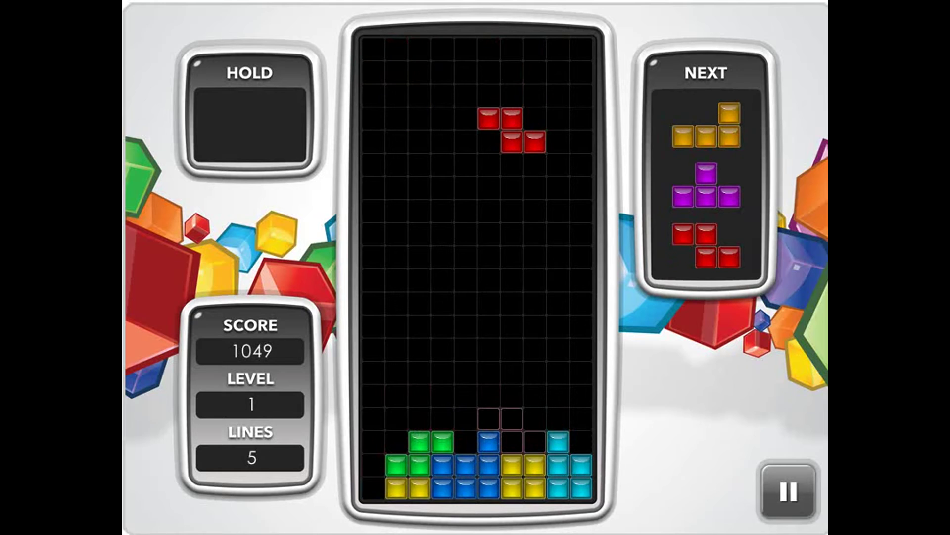
pyautogui.press('space')
pyautogui.press('Up')
pyautogui.press('Right')
pyautogui.press('Right')
pyautogui.press('Right')
pyautogui.press('Up')
pyautogui.press('Up')
pyautogui.press('Right')
pyautogui.press('space')
pyautogui.press('Right')
pyautogui.press('Right')
pyautogui.press('Right')
pyautogui.press('Up')
pyautogui.press('Left')
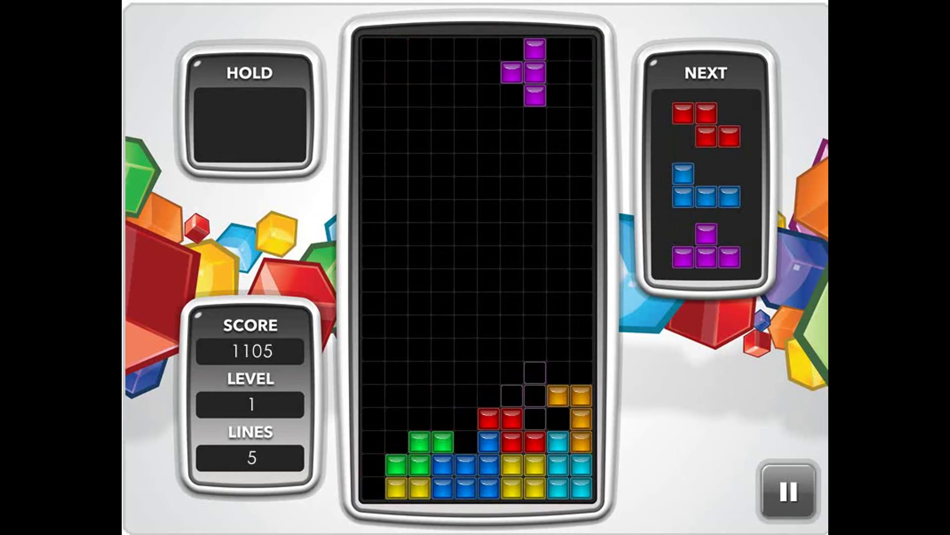
# Drop a purple T, a red Z and a blue J onto the stack.
pyautogui.press('space')
pyautogui.press('Up')
pyautogui.press('Left')
pyautogui.press('space')
pyautogui.press('Up')
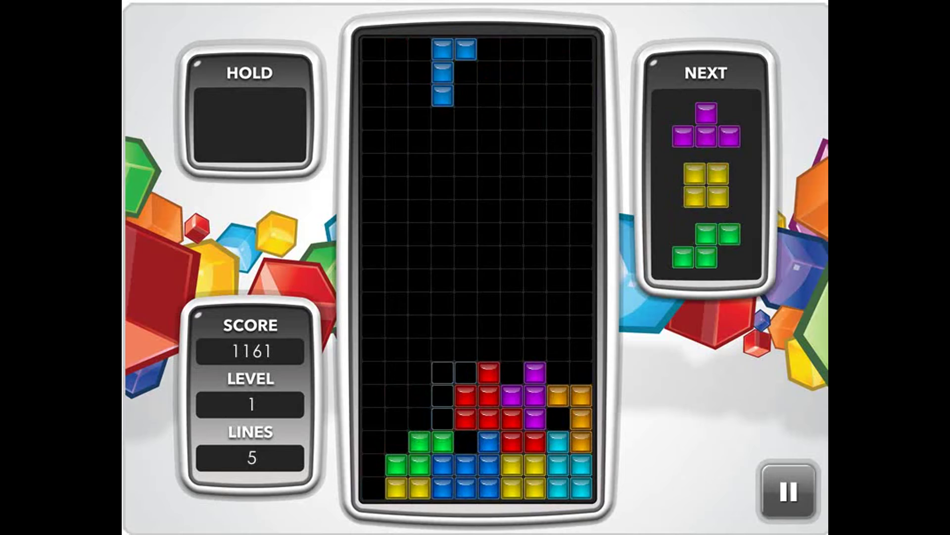
pyautogui.press('space')
pyautogui.press('Up')
pyautogui.press('Left')
pyautogui.press('Left')
pyautogui.press('Left')
# Place a purple T and a yellow O on the stack.
pyautogui.press('space')
pyautogui.press('Left')
pyautogui.press('Left')
pyautogui.press('Right')
pyautogui.press('Right')
pyautogui.press('Right')
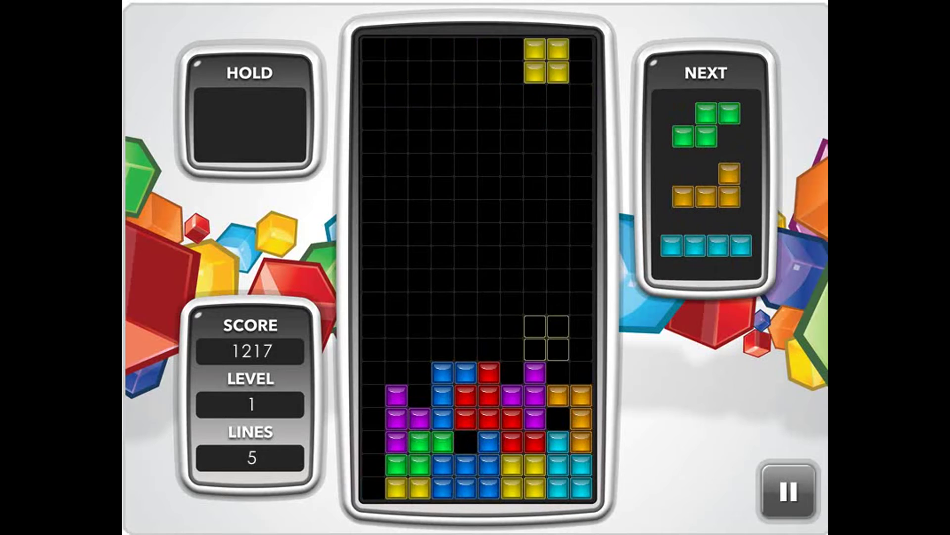
pyautogui.press('Right')
pyautogui.press('space')
pyautogui.press('Right')
pyautogui.press('Right')
pyautogui.press('Right')
# Drop an upright green S, an orange L and a cyan I.
pyautogui.press('Up')
pyautogui.press('Left')
pyautogui.press('Left')
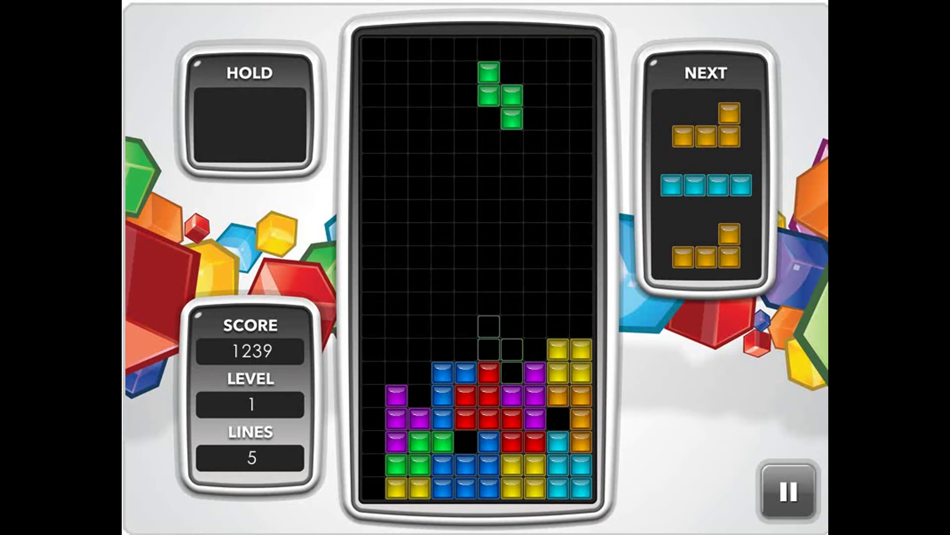
pyautogui.press('space')
pyautogui.press('z')
pyautogui.press('z')
pyautogui.press('Right')
pyautogui.press('Right')
pyautogui.press('space')
pyautogui.press('Up')
pyautogui.press('space')
pyautogui.press('Up')
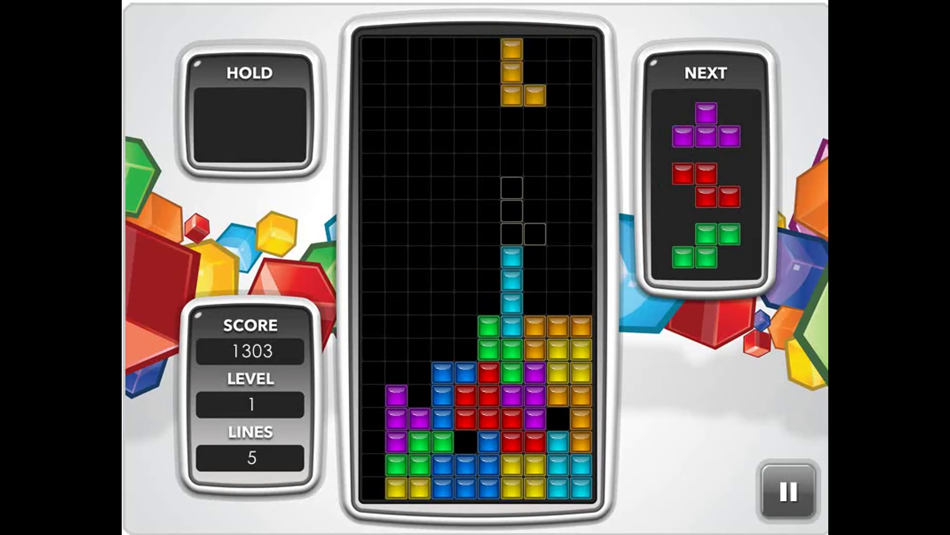
# Place an orange L, a purple T and a red Z on the rising stack.
pyautogui.press('Left')
pyautogui.press('Left')
pyautogui.press('Left')
pyautogui.press('space')
pyautogui.press('Up')
pyautogui.press('space')
pyautogui.press('Up')
pyautogui.press('space')
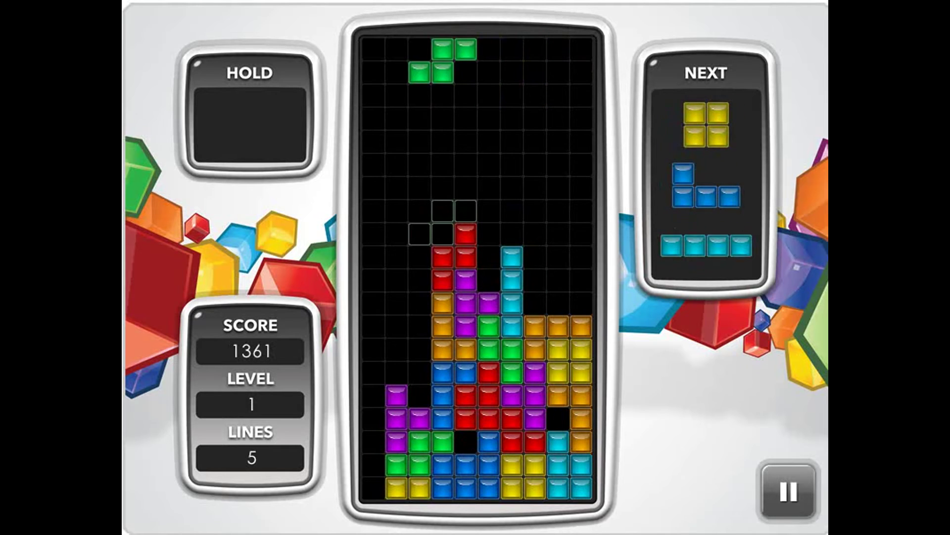
# Place a green S, yellow O and blue J, then drop the last cyan I pieces, topping out at 1,399.
pyautogui.press('Right')
pyautogui.press('Right')
pyautogui.press('space')
pyautogui.press('Left')
pyautogui.press('space')
pyautogui.press('Up')
pyautogui.press('Up')
pyautogui.press('space')
pyautogui.press('Up')
pyautogui.press('Left')
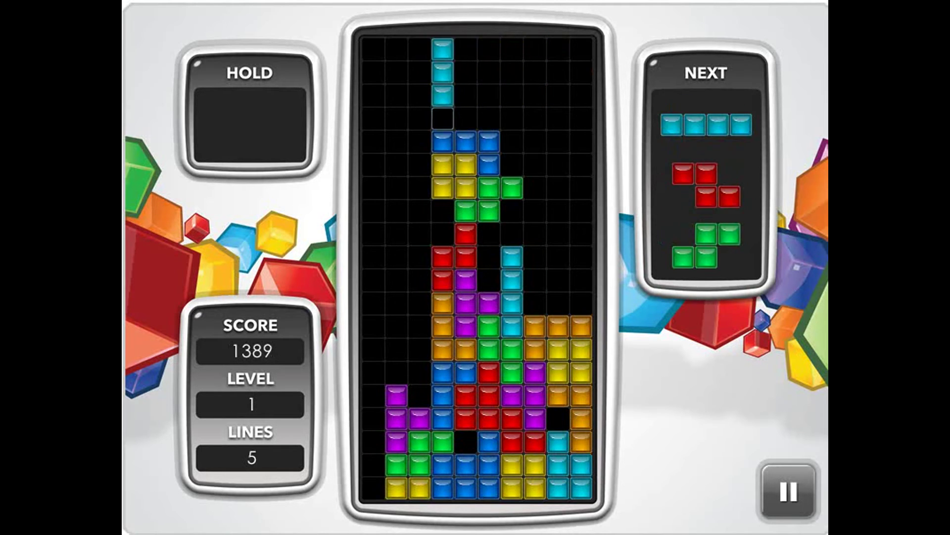
pyautogui.press('space')
pyautogui.press('Up')
pyautogui.press('space')
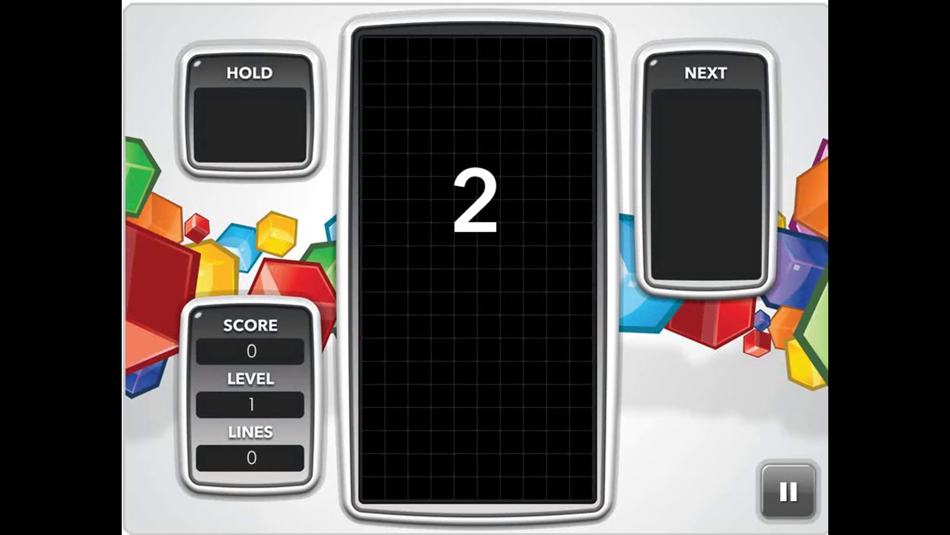
# Drop the green S upright at the far left and line up the cyan I.
pyautogui.press('Left')
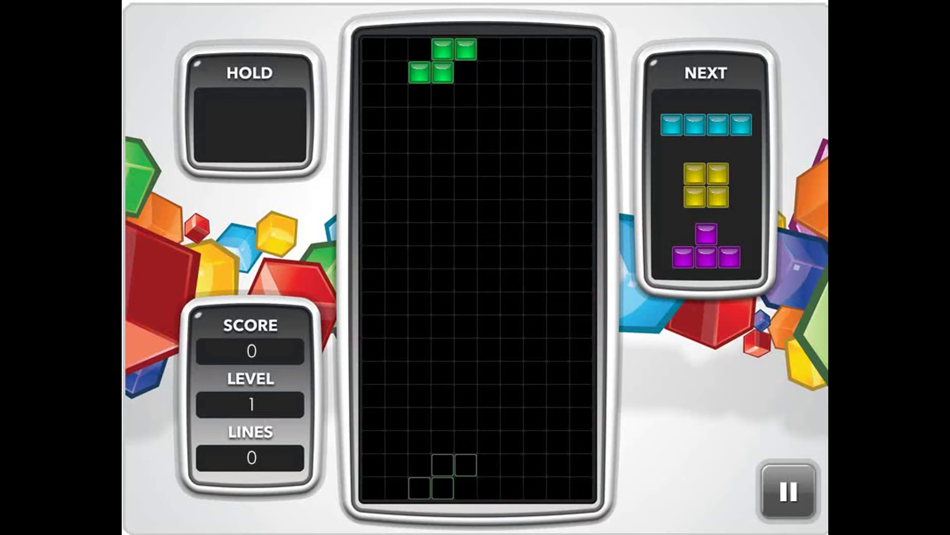
pyautogui.press('Up')
pyautogui.press('Left')
pyautogui.press('Left')
pyautogui.press('space')
pyautogui.press('Up')
pyautogui.press('Left')
pyautogui.press('Left')
pyautogui.press('Left')
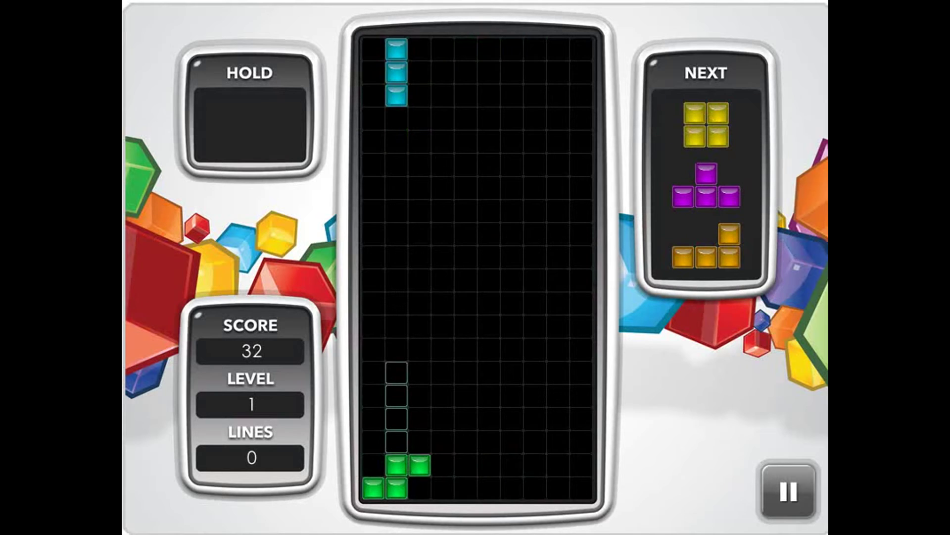
pyautogui.press('Up')
pyautogui.press('Right')
pyautogui.press('Right')
pyautogui.press('Right')
pyautogui.press('Left')
pyautogui.press('Left')
pyautogui.press('Left')
# Drop the cyan I and yellow O, then steer the purple T right.
pyautogui.press('space')
pyautogui.press('Right')
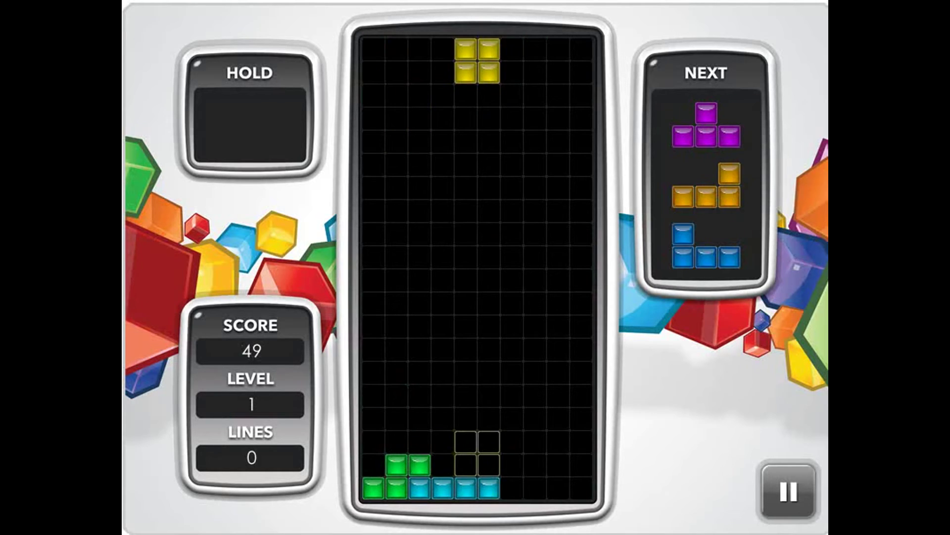
pyautogui.press('Right')
pyautogui.press('Right')
pyautogui.press('space')
pyautogui.press('Up')
pyautogui.press('Right')
pyautogui.press('Right')
pyautogui.press('Right')
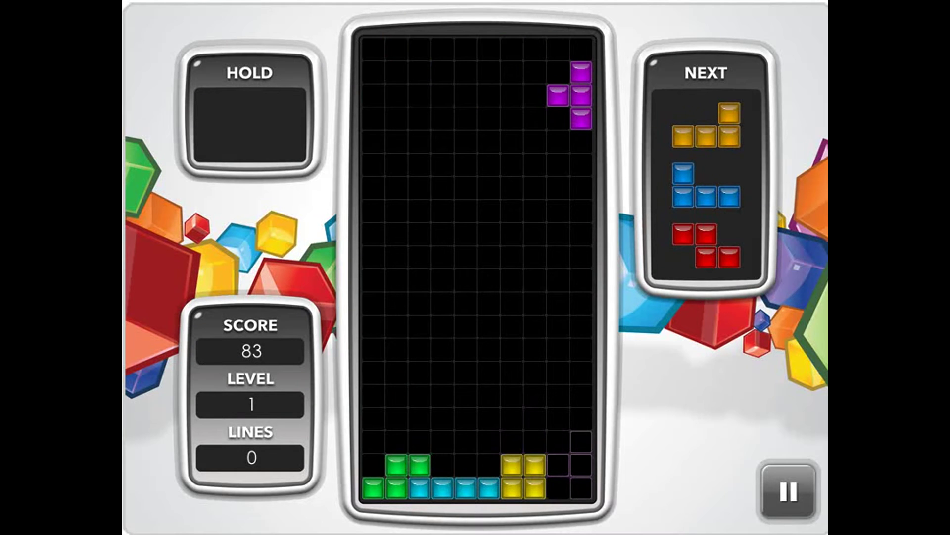
# Rotate the purple T and drop it into the far-left column.
pyautogui.press('Up')
pyautogui.press('Left')
pyautogui.press('Left')
pyautogui.press('Left')
pyautogui.press('Up')
pyautogui.press('Left')
pyautogui.press('Left')
pyautogui.press('Left')
pyautogui.press('space')
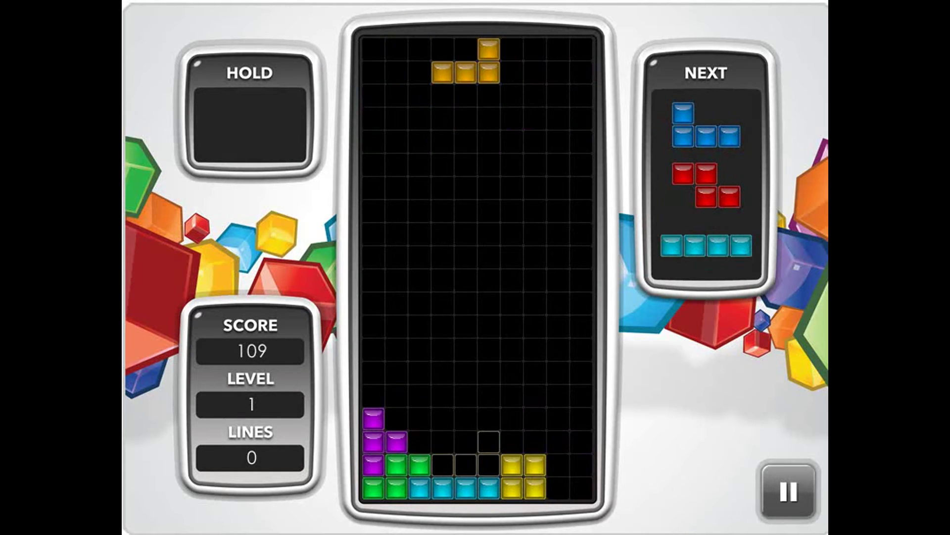
# Drop the orange L onto the bottom rows and the blue J, shifting the red Z right.
pyautogui.press('Up')
pyautogui.press('Up')
pyautogui.press('Right')
pyautogui.press('Right')
pyautogui.press('Left')
pyautogui.press('Left')
pyautogui.press('Up')
pyautogui.press('Up')
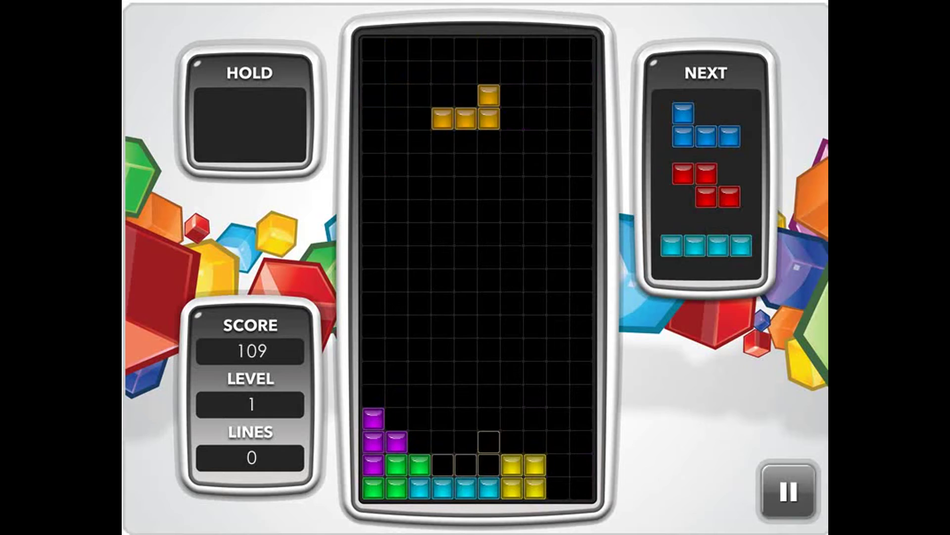
pyautogui.press('space')
pyautogui.press('space')
pyautogui.press('Up')
pyautogui.press('Right')
pyautogui.press('Right')
pyautogui.press('Right')
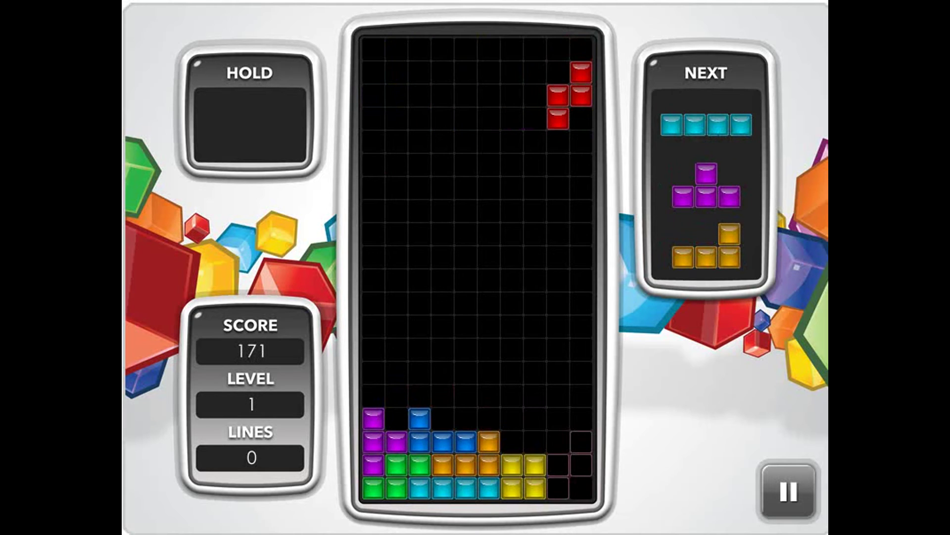
# Drop the red Z and line up the next cyan I.
pyautogui.press('Up')
pyautogui.press('Left')
pyautogui.press('Left')
pyautogui.press('space')
pyautogui.press('Up')
pyautogui.press('Left')
pyautogui.press('Right')
pyautogui.press('Right')
pyautogui.press('Right')
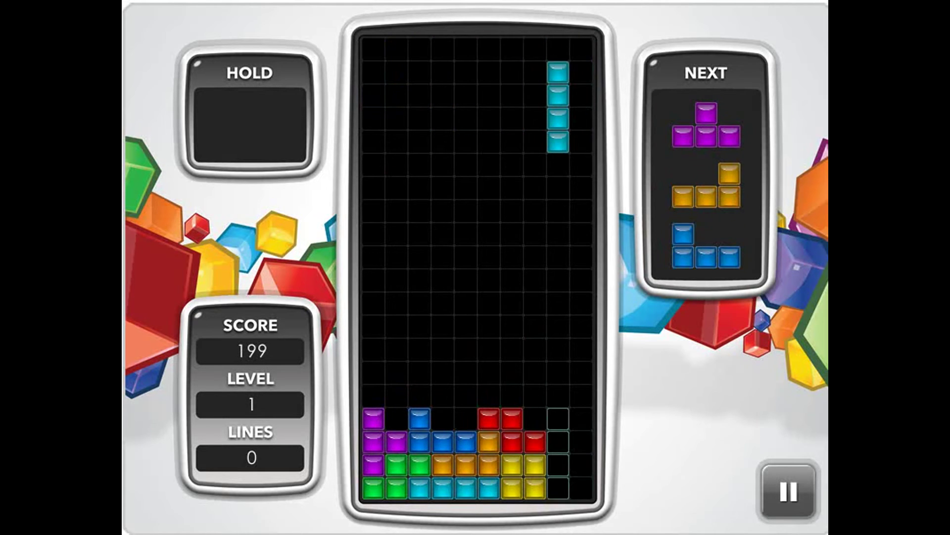
# Drop the cyan I into the right column.
pyautogui.press('space')
pyautogui.press('Up')
pyautogui.press('Right')
pyautogui.press('Right')
pyautogui.press('Right')
pyautogui.press('Up')
pyautogui.press('Left')
pyautogui.press('Left')
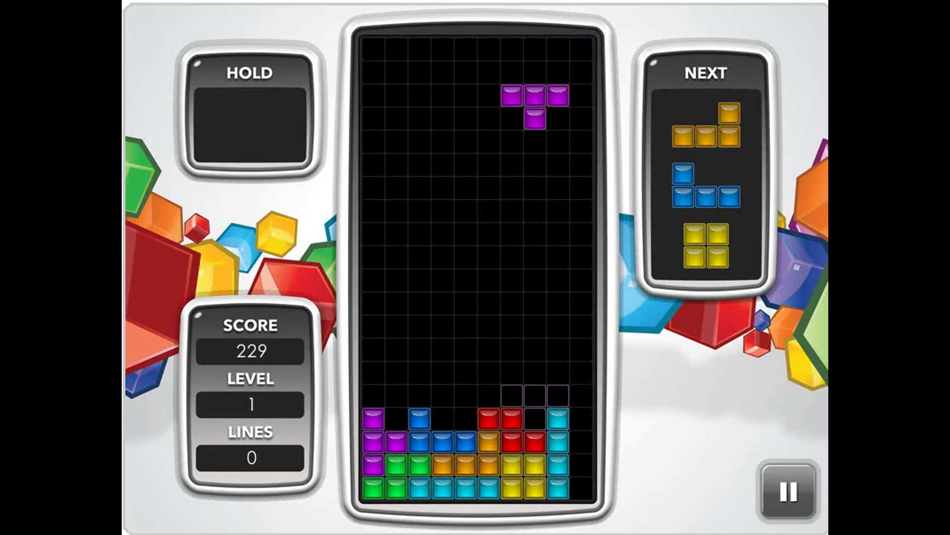
# Drop the purple T and steer the orange L one column further left.
pyautogui.press('space')
pyautogui.press('Right')
pyautogui.press('Right')
pyautogui.press('Right')
pyautogui.press('Up')
pyautogui.press('Left')
pyautogui.press('Left')
pyautogui.press('Left')
pyautogui.press('Up')
pyautogui.press('Left')
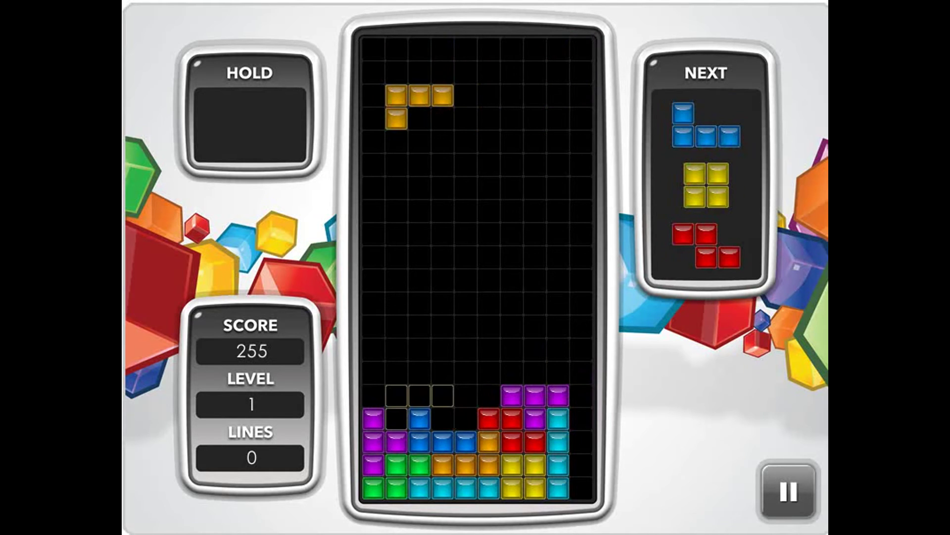
pyautogui.press('Left')
pyautogui.press('space')
# Drop the orange L and steer the blue J right.
pyautogui.press('Left')
pyautogui.press('Left')
pyautogui.press('Up')
pyautogui.press('Right')
pyautogui.press('Right')
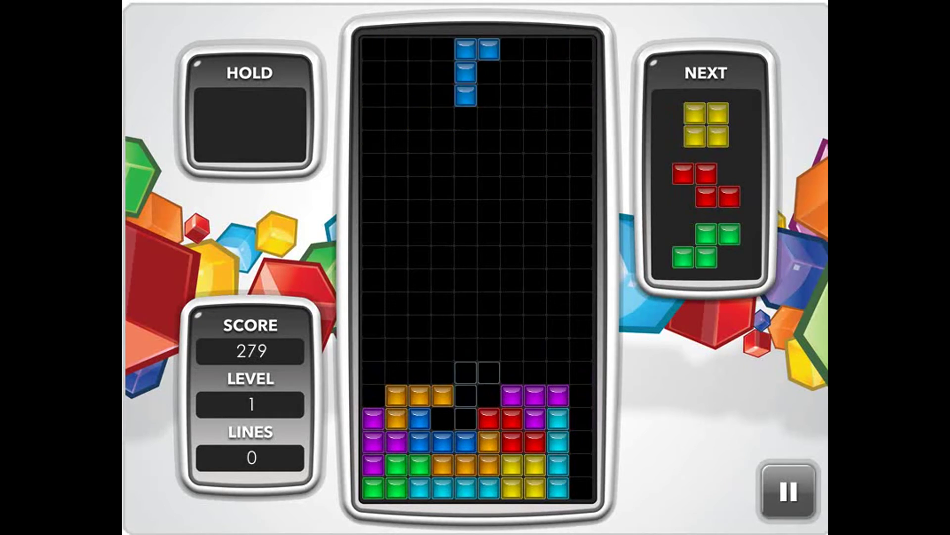
pyautogui.press('Up')
pyautogui.press('Right')
pyautogui.press('Right')
pyautogui.press('Right')
# Rotate the blue J and drop it into the far-left columns.
pyautogui.press('Up')
pyautogui.press('Left')
pyautogui.press('Left')
pyautogui.press('Left')
pyautogui.press('Up')
pyautogui.press('Left')
pyautogui.press('Left')
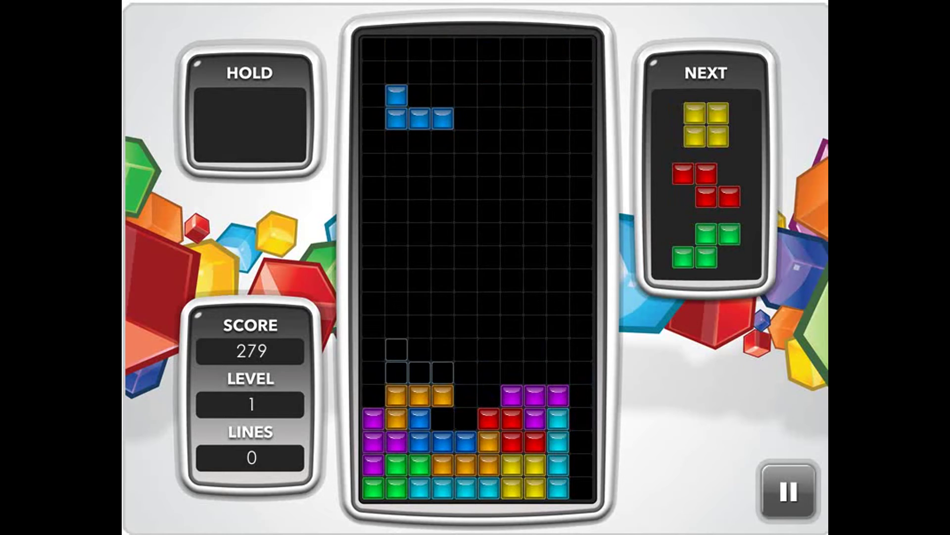
pyautogui.press('Up')
pyautogui.press('Left')
pyautogui.press('Left')
pyautogui.press('space')
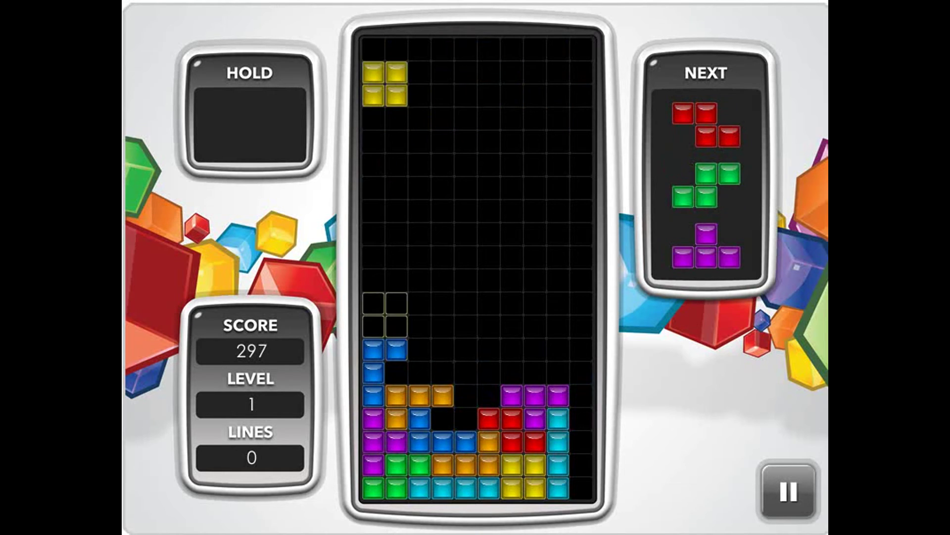
# Shift the yellow O four columns right and drop it, then the red Z and green S.
pyautogui.press('Right')
pyautogui.press('Right')
pyautogui.press('Right')
pyautogui.press('space')
pyautogui.press('Up')
pyautogui.press('space')
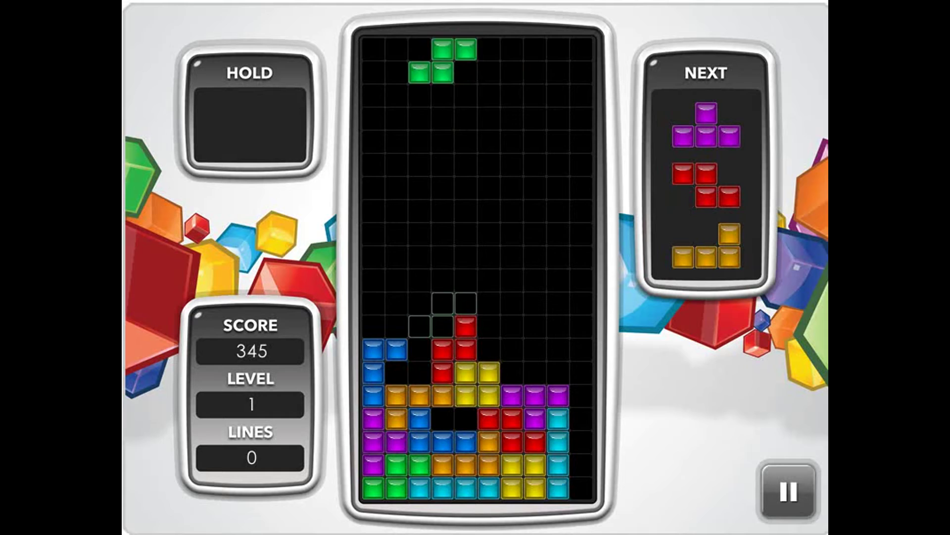
pyautogui.press('Up')
pyautogui.press('Left')
pyautogui.press('Left')
pyautogui.press('space')
# Drop the purple T, red Z and orange L onto the stack.
pyautogui.press('space')
pyautogui.press('Up')
pyautogui.press('Up')
pyautogui.press('Right')
pyautogui.press('Right')
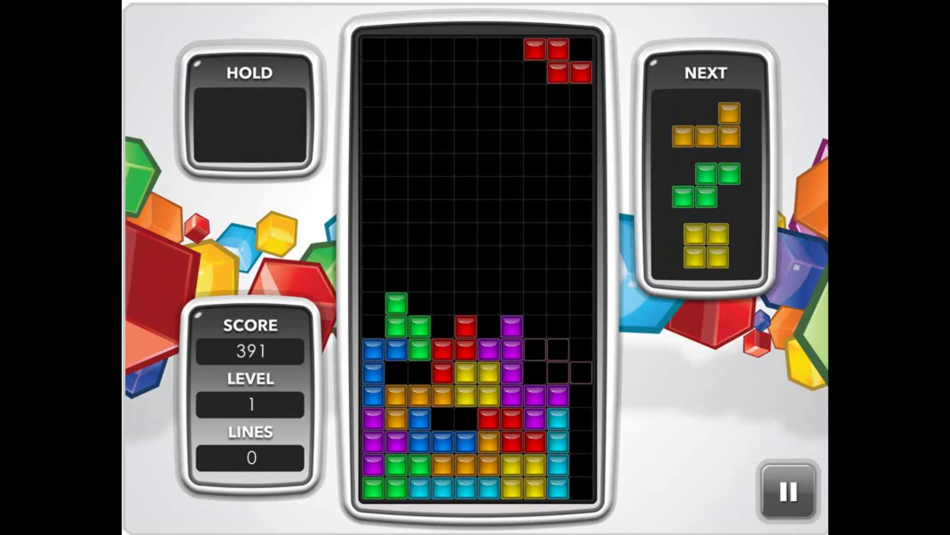
pyautogui.press('space')
pyautogui.press('Up')
pyautogui.press('space')
pyautogui.press('Up')
# Drop the green S, yellow O and blue J on the left side.
pyautogui.press('Left')
pyautogui.press('Left')
pyautogui.press('space')
pyautogui.press('Left')
pyautogui.press('Left')
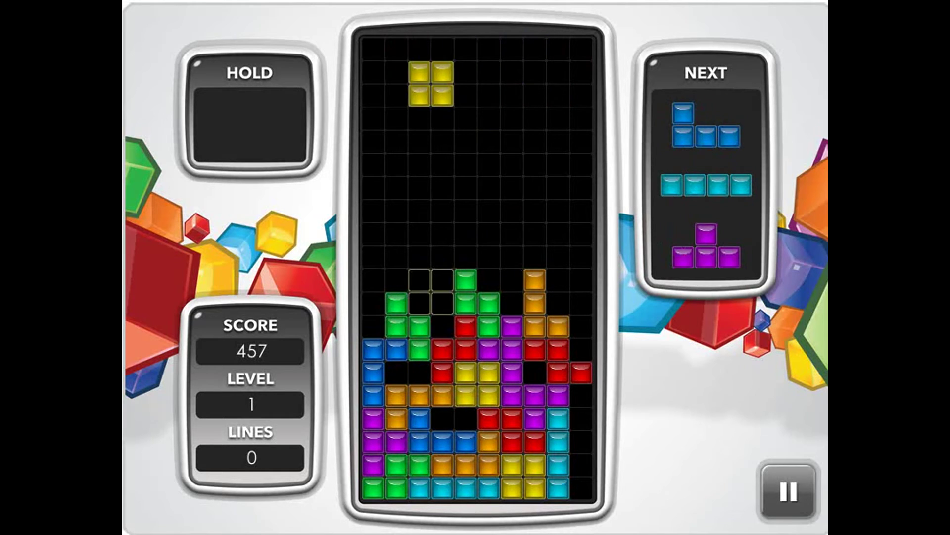
pyautogui.press('space')
pyautogui.press('Up')
pyautogui.press('Left')
pyautogui.press('Left')
pyautogui.press('Left')
pyautogui.press('space')
pyautogui.press('Left')
pyautogui.press('Left')
pyautogui.press('Left')
# Place the cyan I, purple T and blue J toward the right.
pyautogui.press('Right')
pyautogui.press('space')
pyautogui.press('Up')
pyautogui.press('Right')
pyautogui.press('Right')
pyautogui.press('Right')
pyautogui.press('space')
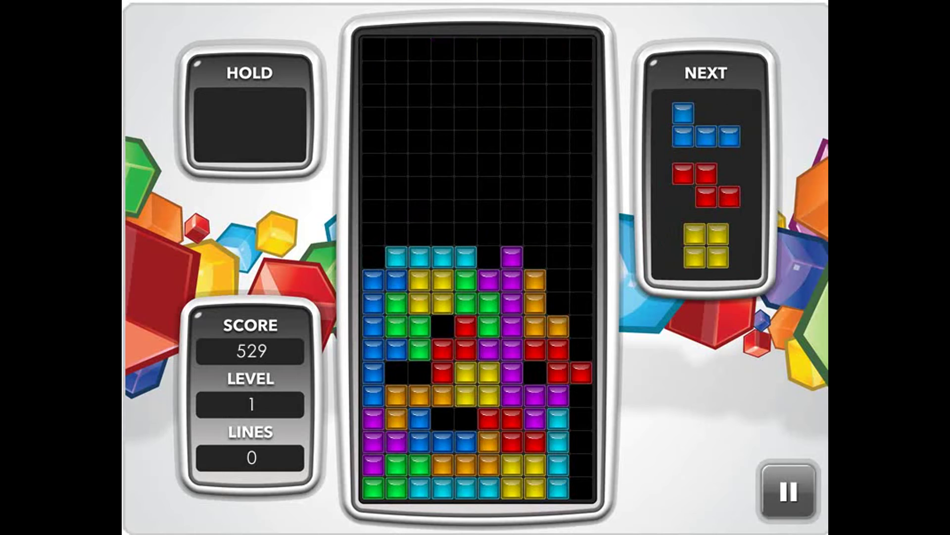
pyautogui.press('Up')
pyautogui.press('Right')
pyautogui.press('Right')
pyautogui.press('Right')
pyautogui.press('space')
pyautogui.press('Up')
pyautogui.press('Right')
pyautogui.press('Right')
pyautogui.press('Right')
# Place the next several pieces toward the left of the stack.
pyautogui.press('space')
pyautogui.press('space')
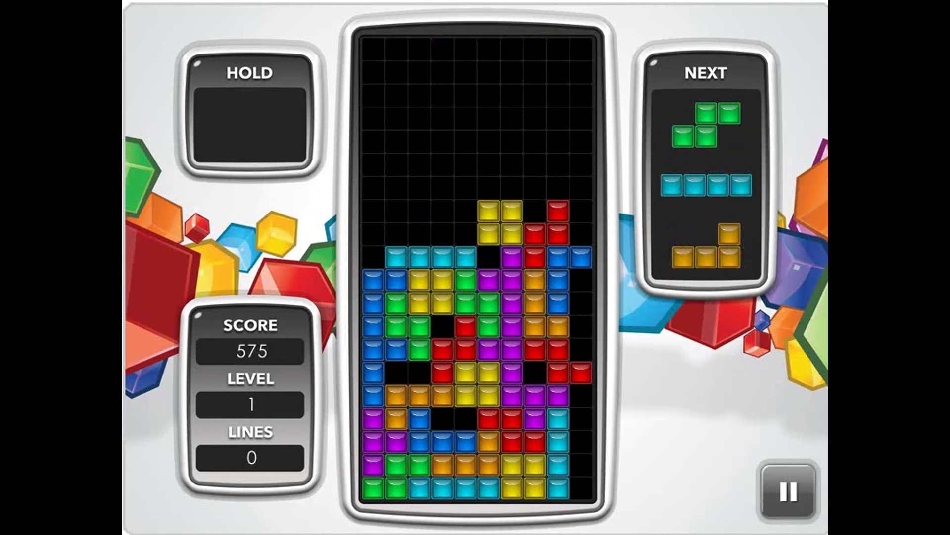
pyautogui.press('Left')
pyautogui.press('Left')
pyautogui.press('Left')
pyautogui.press('space')
pyautogui.press('Up')
pyautogui.press('Left')
pyautogui.press('Left')
pyautogui.press('Left')
pyautogui.press('space')
pyautogui.press('Up')
pyautogui.press('Up')
pyautogui.press('Left')
pyautogui.press('Left')
pyautogui.press('Left')
pyautogui.press('space')
# Place the orange L and cyan I toward the right.
pyautogui.press('Up')
pyautogui.press('Up')
pyautogui.press('Right')
pyautogui.press('space')
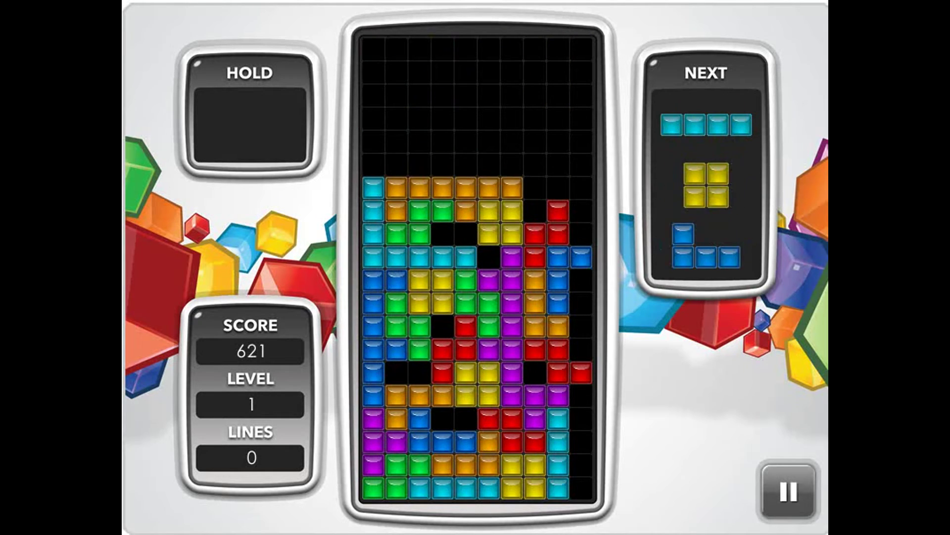
pyautogui.press('Up')
pyautogui.press('Right')
pyautogui.press('Right')
pyautogui.press('space')
pyautogui.press('Right')
pyautogui.press('Right')
pyautogui.press('Right')
# Drop the yellow O, blue J and purple T until the stack tops out at 655 points.
pyautogui.press('Left')
pyautogui.press('Left')
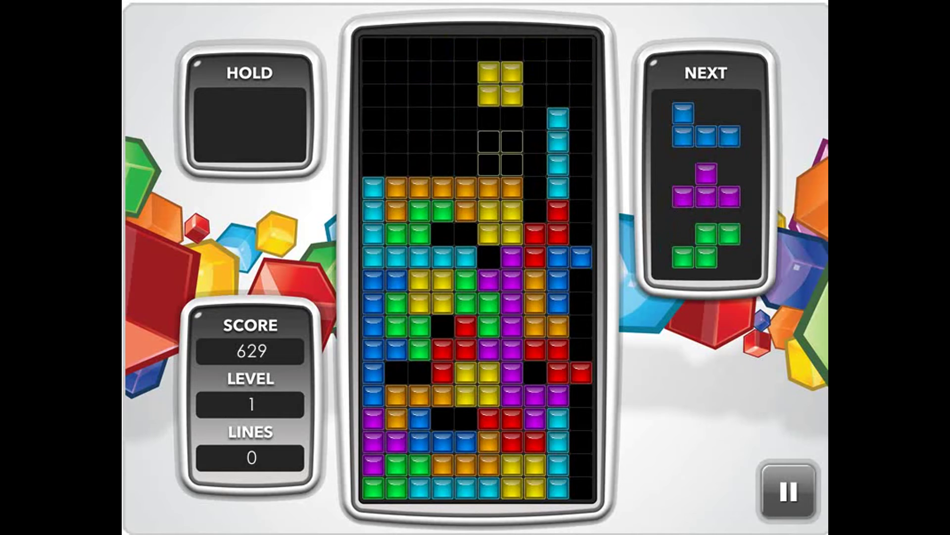
pyautogui.press('space')
pyautogui.press('Up')
pyautogui.press('Up')
pyautogui.press('Up')
pyautogui.press('Right')
pyautogui.press('Right')
pyautogui.press('Right')
pyautogui.press('Right')
pyautogui.press('space')
pyautogui.press('Right')
pyautogui.press('space')
pyautogui.press('Up')
pyautogui.press('Right')
pyautogui.press('Up')
pyautogui.press('Left')
pyautogui.press('Left')
pyautogui.press('Left')
pyautogui.press('space')
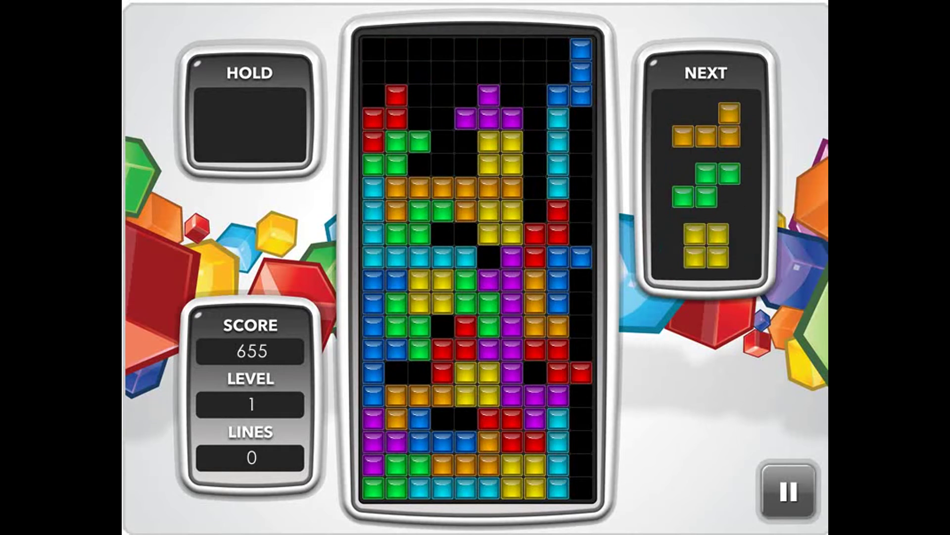
pyautogui.press('space')
pyautogui.press('space')
pyautogui.press('space')
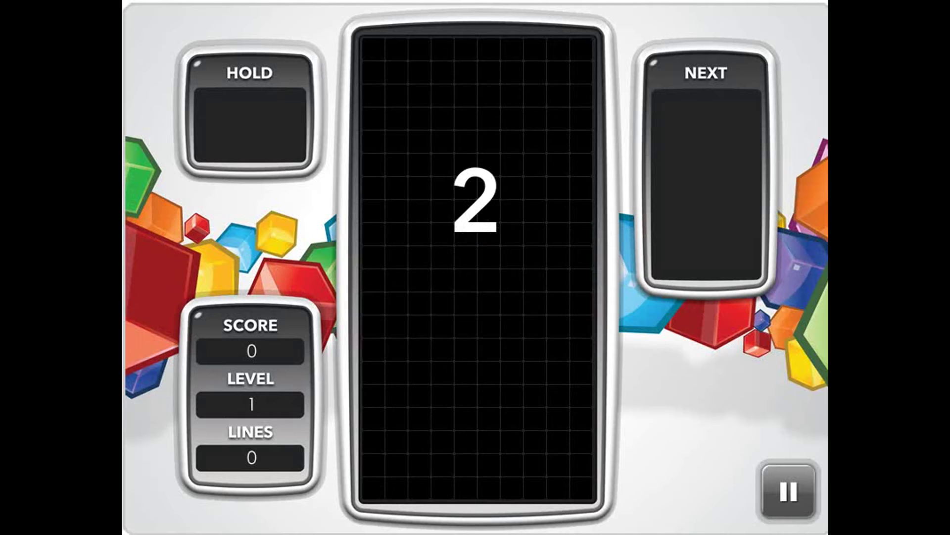
# Lay an L in the bottom-right corner, an I at left, then T and J, completing the first line.
pyautogui.press('Left')
pyautogui.press('Left')
pyautogui.press('Left')
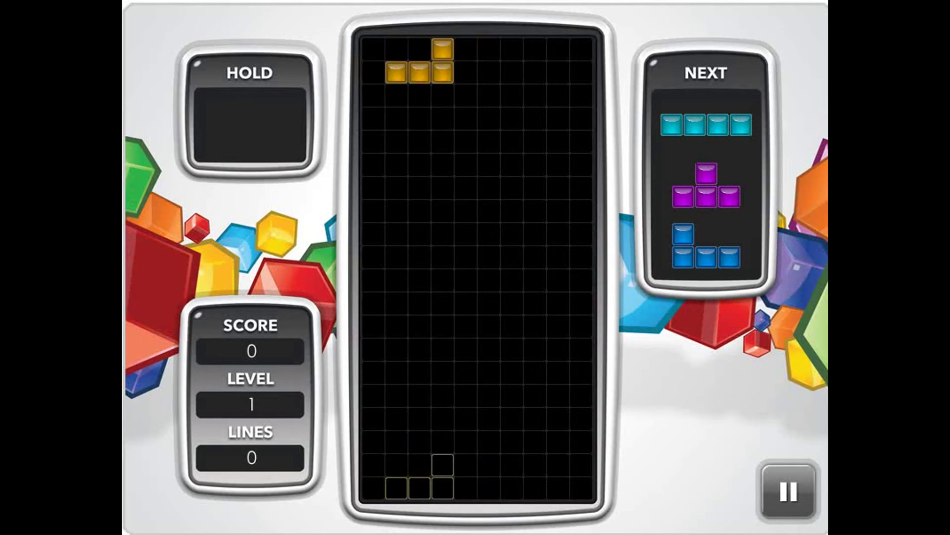
pyautogui.press('Right')
pyautogui.press('Right')
pyautogui.press('Right')
pyautogui.press('space')
pyautogui.press('Up')
pyautogui.press('Right')
pyautogui.press('Right')
pyautogui.press('Right')
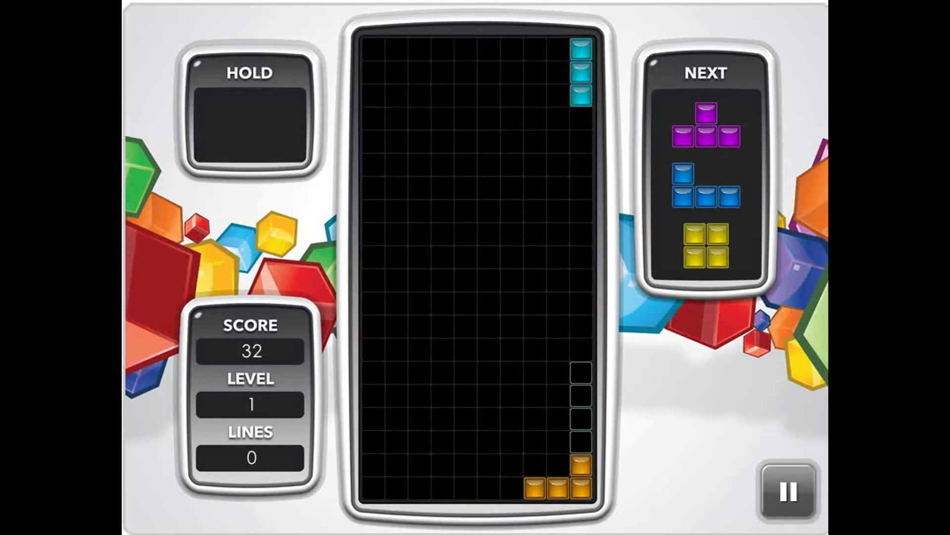
pyautogui.press('Up')
pyautogui.press('Left')
pyautogui.press('Left')
pyautogui.press('Left')
pyautogui.press('Left')
pyautogui.press('Left')
pyautogui.press('Left')
pyautogui.press('Up')
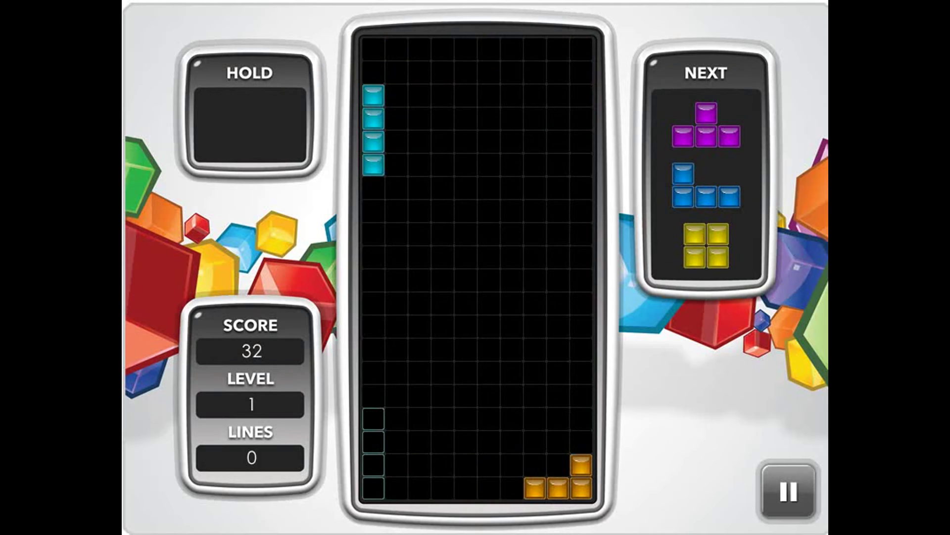
pyautogui.press('space')
pyautogui.press('Up')
pyautogui.press('Left')
pyautogui.press('Left')
pyautogui.press('Left')
pyautogui.press('Right')
pyautogui.press('Up')
pyautogui.press('Right')
pyautogui.press('Right')
pyautogui.press('Right')
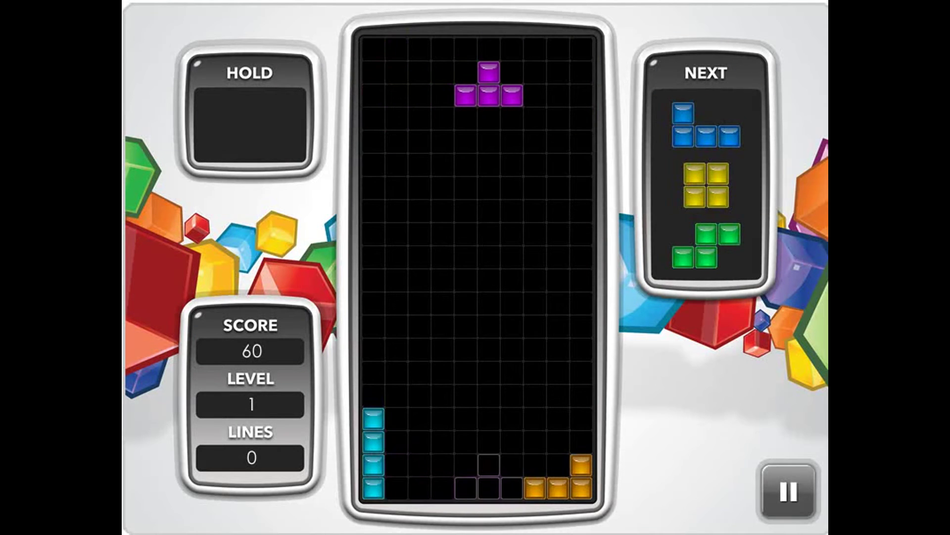
pyautogui.press('space')
pyautogui.press('Right')
pyautogui.press('Right')
pyautogui.press('Right')
pyautogui.press('Left')
pyautogui.press('Left')
pyautogui.press('Left')
pyautogui.press('space')
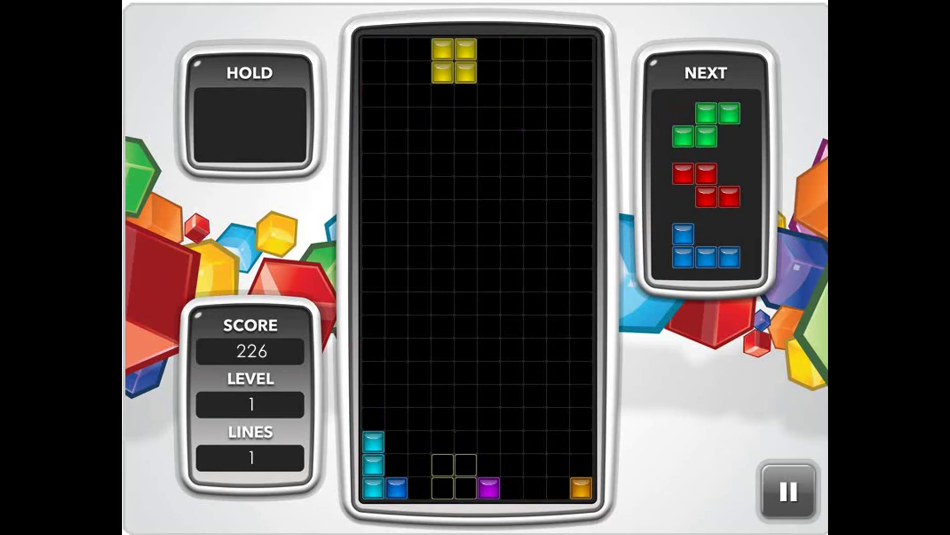
# Drop an O on the floor, an S and a Z on the right, and a J on the left stack.
pyautogui.press('Left')
pyautogui.press('space')
pyautogui.press('Up')
pyautogui.press('Right')
pyautogui.press('Right')
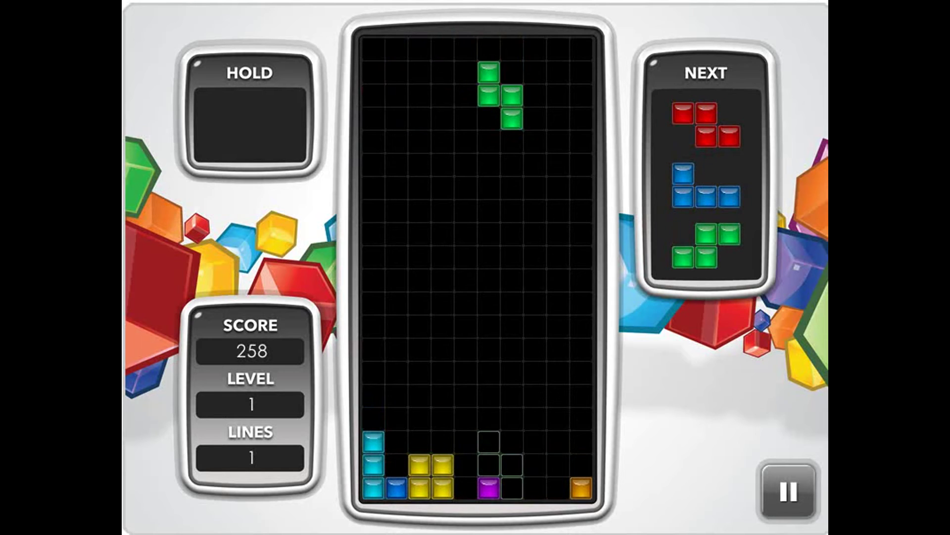
pyautogui.press('Up')
pyautogui.press('Left')
pyautogui.press('Left')
pyautogui.press('Up')
pyautogui.press('Right')
pyautogui.press('Right')
pyautogui.press('Right')
pyautogui.press('Up')
pyautogui.press('Right')
pyautogui.press('Right')
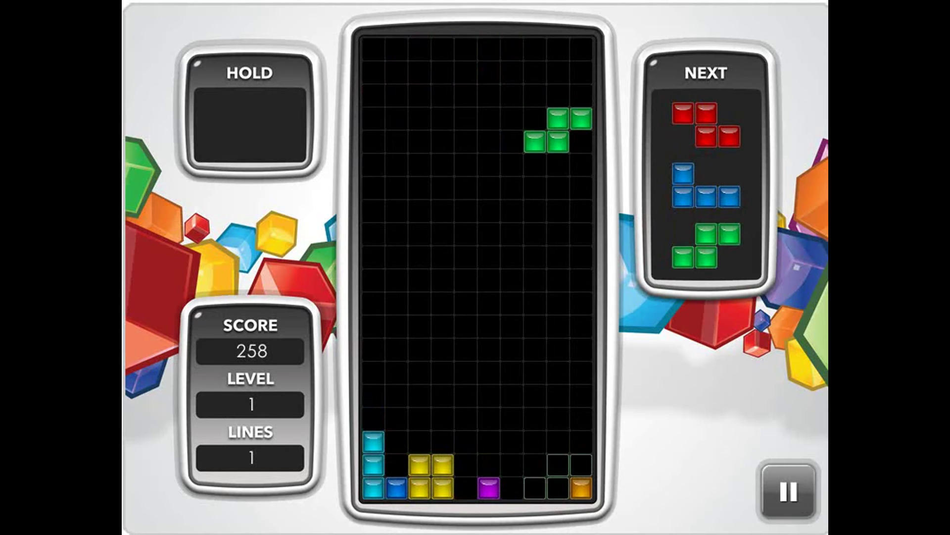
pyautogui.press('space')
pyautogui.press('space')
pyautogui.press('Up')
pyautogui.press('Left')
pyautogui.press('Left')
pyautogui.press('Left')
pyautogui.press('Up')
pyautogui.press('Up')
pyautogui.press('Left')
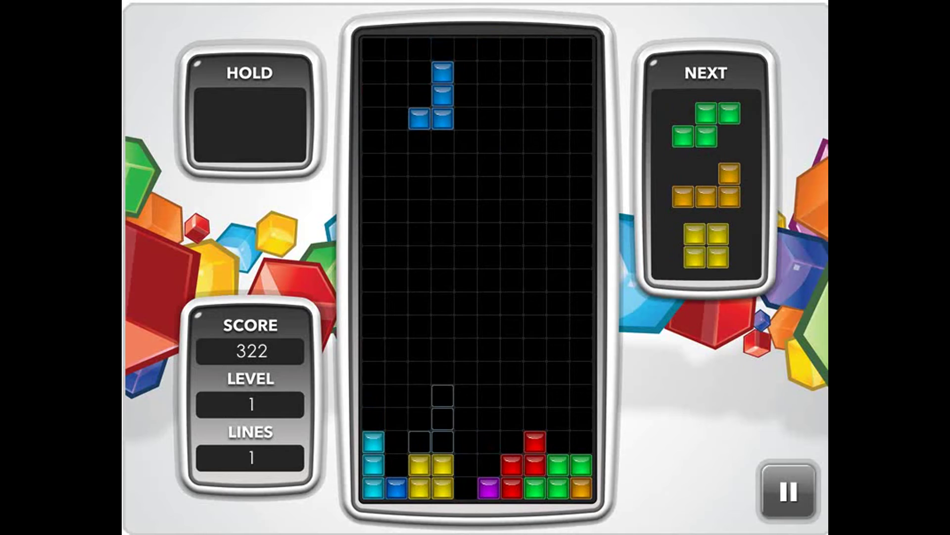
pyautogui.press('Up')
pyautogui.press('Up')
pyautogui.press('Left')
pyautogui.press('Left')
pyautogui.press('Left')
pyautogui.press('Right')
pyautogui.press('space')
pyautogui.press('Up')
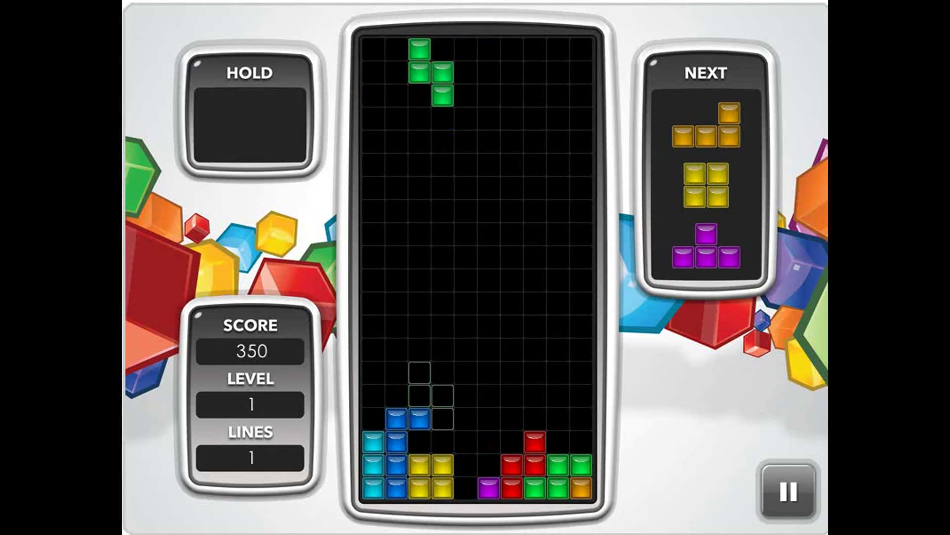
# Set a green S against the right wall, then fill the gap with an orange L to clear a second line.
pyautogui.press('Up')
pyautogui.press('Right')
pyautogui.press('Right')
pyautogui.press('Right')
pyautogui.press('Up')
pyautogui.press('Left')
pyautogui.press('Left')
pyautogui.press('Left')
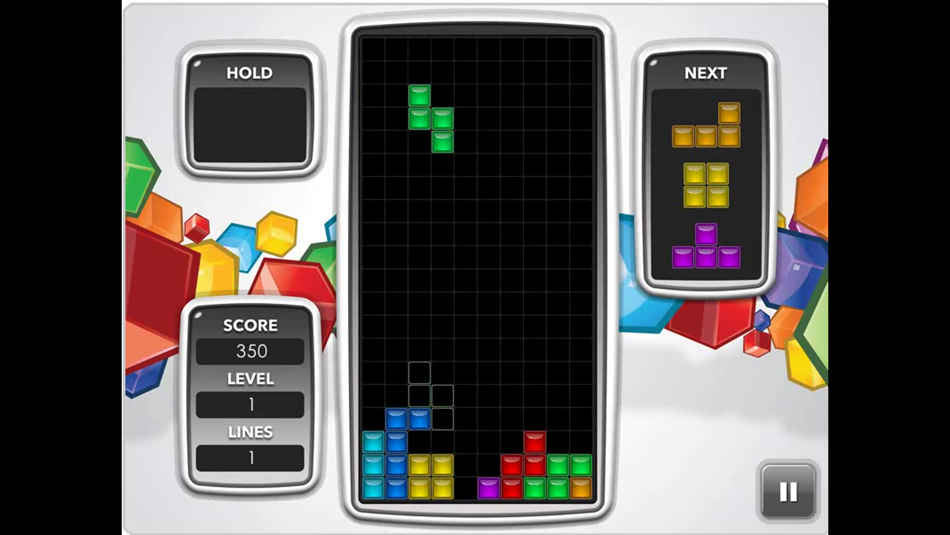
pyautogui.press('Left')
pyautogui.press('Left')
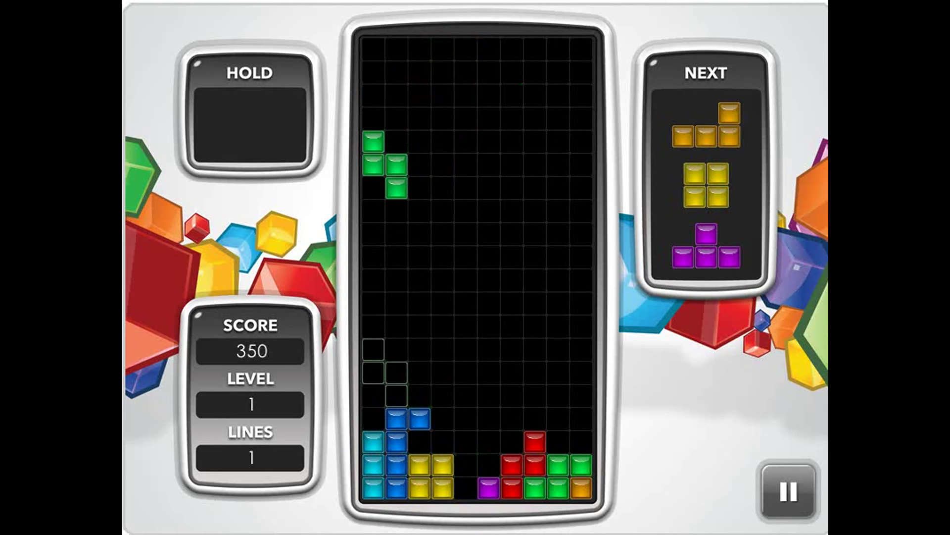
pyautogui.press('Up')
pyautogui.press('Right')
pyautogui.press('Up')
pyautogui.press('Right')
pyautogui.press('Right')
pyautogui.press('Right')
pyautogui.press('Right')
pyautogui.press('space')
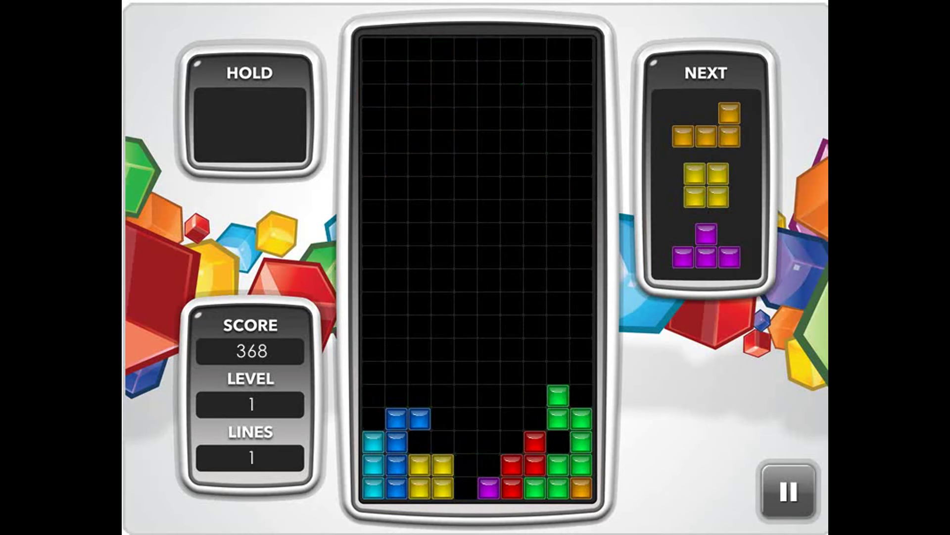
pyautogui.press('Up')
pyautogui.press('Left')
pyautogui.press('Left')
pyautogui.press('Left')
pyautogui.press('space')
pyautogui.press('Left')
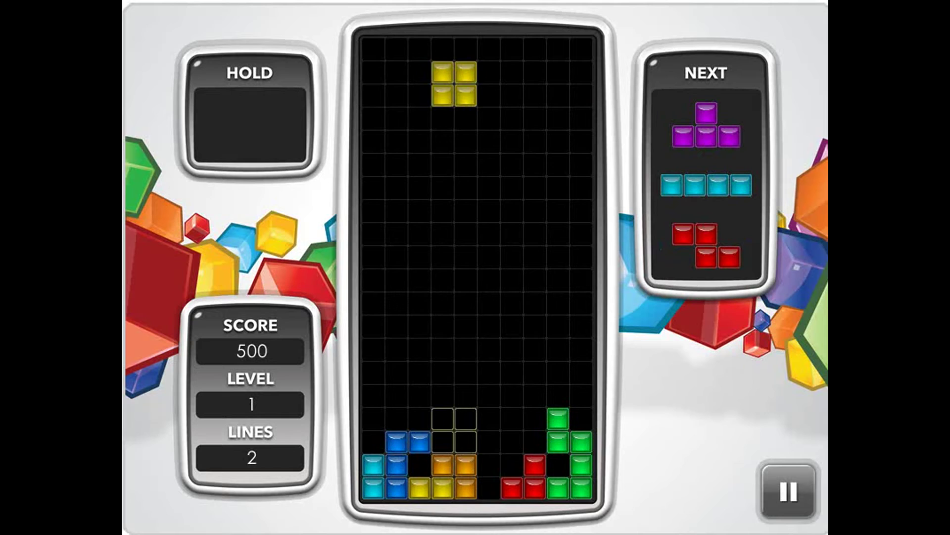
# Place an O, a T on the left wall, an I in a gap and a Z, then clear a third line with a J.
pyautogui.press('Right')
pyautogui.press('space')
pyautogui.press('Up')
pyautogui.press('Left')
pyautogui.press('Up')
pyautogui.press('Up')
pyautogui.press('Left')
pyautogui.press('Left')
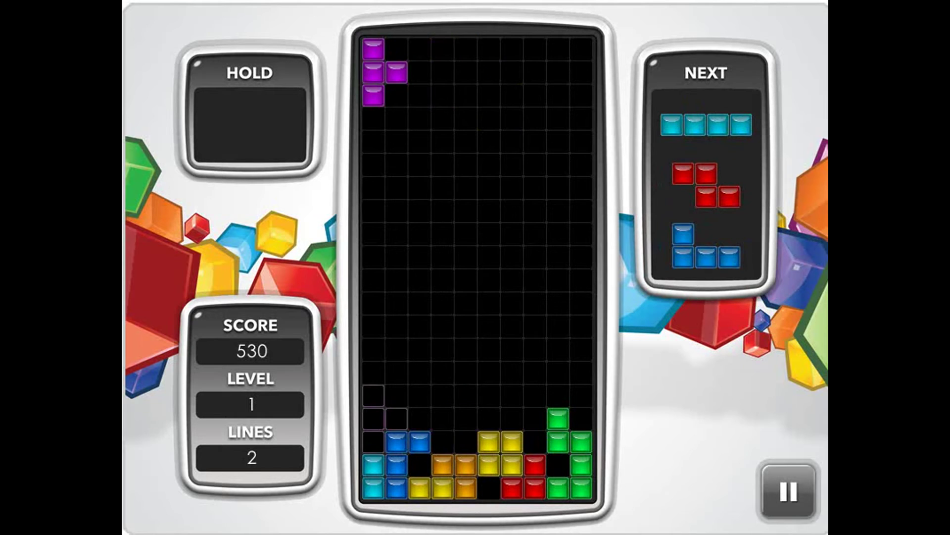
pyautogui.press('space')
pyautogui.press('Up')
pyautogui.press('Left')
pyautogui.press('Left')
pyautogui.press('Left')
pyautogui.press('Right')
pyautogui.press('Right')
pyautogui.press('Right')
pyautogui.press('space')
pyautogui.press('Up')
pyautogui.press('Up')
pyautogui.press('Left')
pyautogui.press('Left')
pyautogui.press('Left')
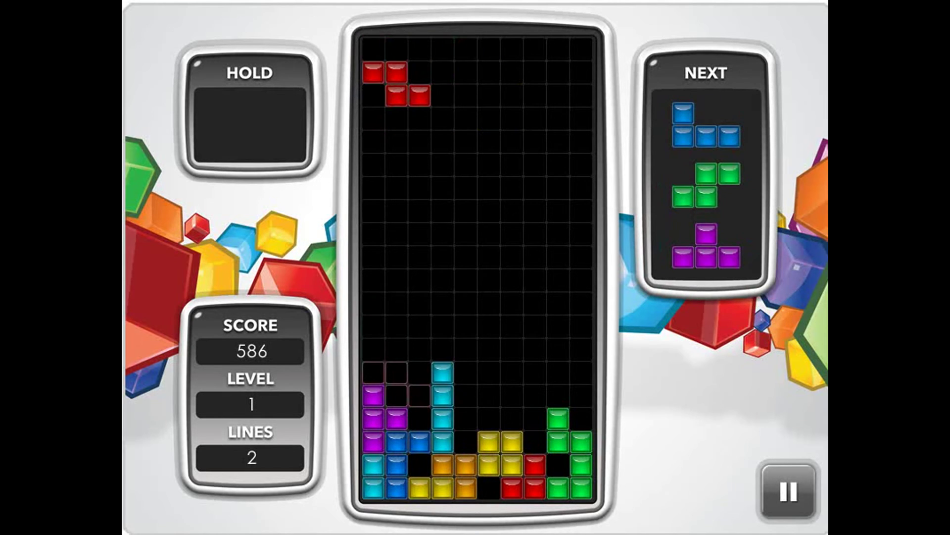
pyautogui.press('Up')
pyautogui.press('Right')
pyautogui.press('Right')
pyautogui.press('Right')
pyautogui.press('space')
pyautogui.press('Up')
pyautogui.press('Right')
pyautogui.press('Right')
pyautogui.press('Right')
pyautogui.press('space')
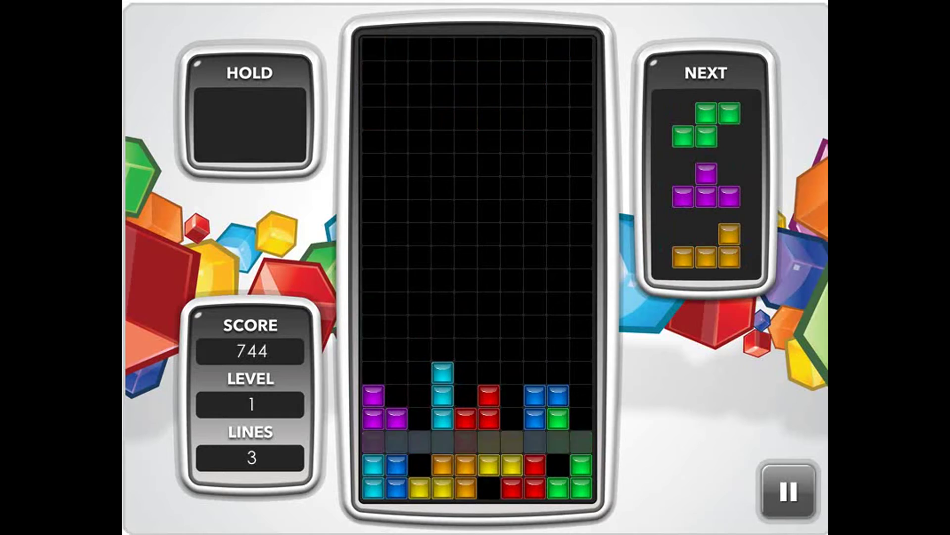
# Stack S, T, L and O pieces, then drop an I to clear two lines, five in total.
pyautogui.press('Up')
pyautogui.press('Right')
pyautogui.press('Right')
pyautogui.press('Right')
pyautogui.press('space')
pyautogui.press('Up')
pyautogui.press('Right')
pyautogui.press('Right')
pyautogui.press('Right')
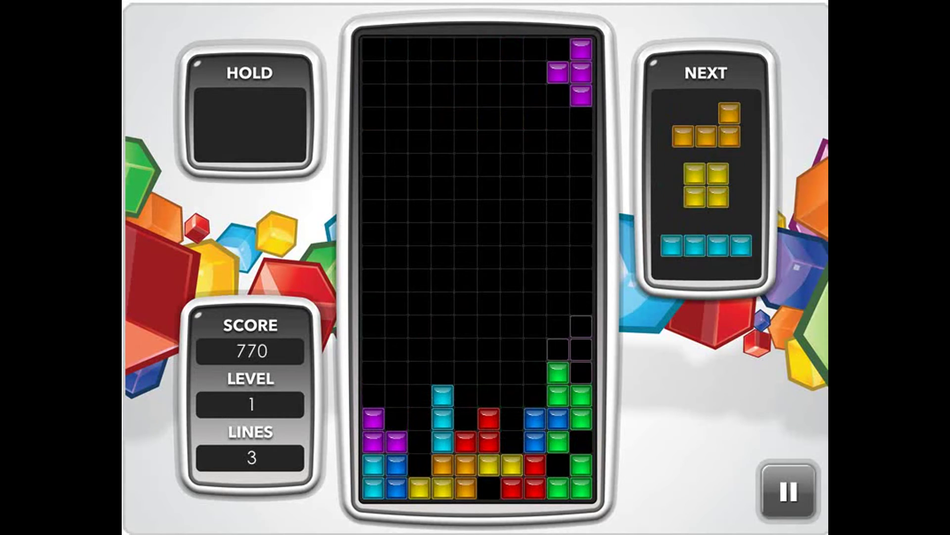
pyautogui.press('Up')
pyautogui.press('Left')
pyautogui.press('Left')
pyautogui.press('Left')
pyautogui.press('space')
pyautogui.press('Up')
pyautogui.press('Left')
pyautogui.press('space')
pyautogui.press('Left')
pyautogui.press('Left')
pyautogui.press('Left')
pyautogui.press('space')
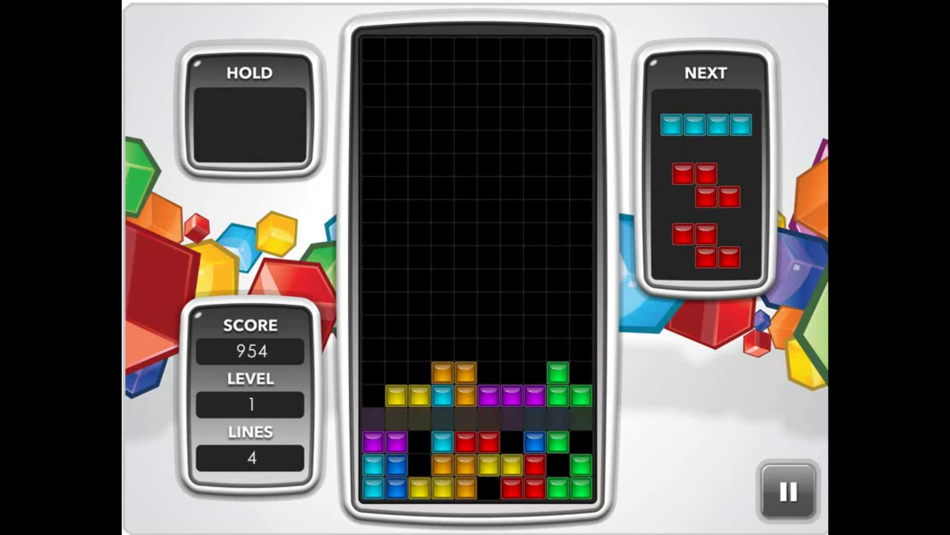
pyautogui.press('Up')
# Place two red Z pieces, an O and an S, then clear a sixth line with a T.
pyautogui.press('Left')
pyautogui.press('Left')
pyautogui.press('Left')
pyautogui.press('space')
pyautogui.press('Up')
pyautogui.press('Left')
pyautogui.press('Left')
pyautogui.press('space')
pyautogui.press('Up')
pyautogui.press('Left')
pyautogui.press('Left')
pyautogui.press('Right')
pyautogui.press('Right')
pyautogui.press('Right')
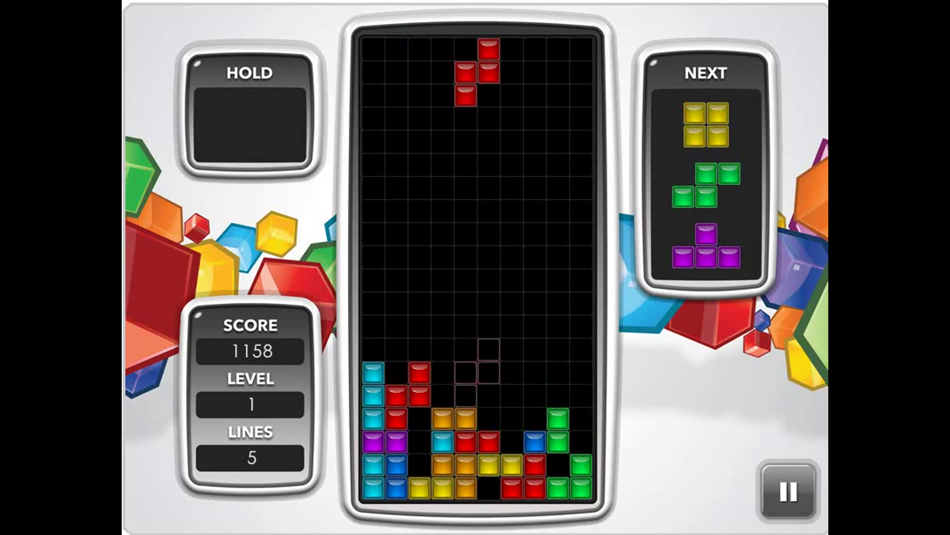
pyautogui.press('space')
pyautogui.press('space')
pyautogui.press('Up')
pyautogui.press('Right')
pyautogui.press('Right')
pyautogui.press('Right')
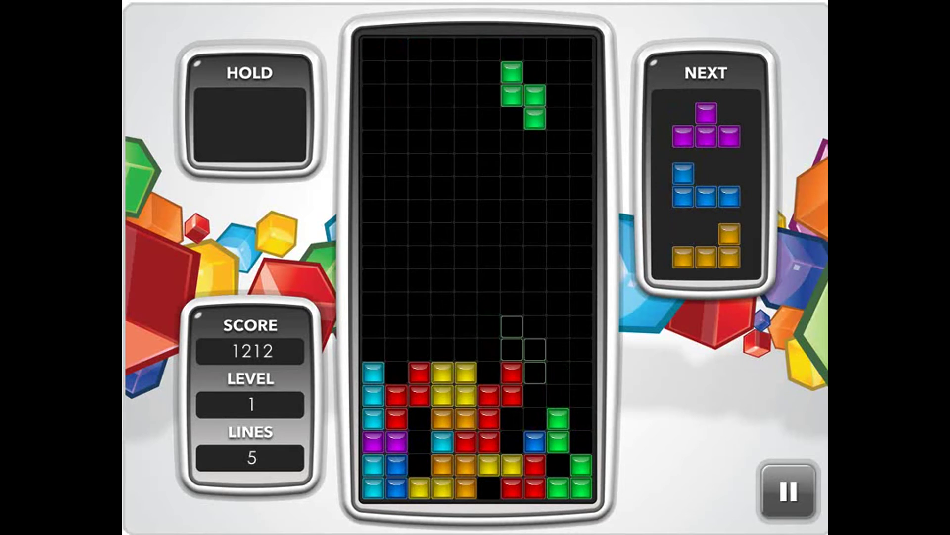
pyautogui.press('space')
pyautogui.press('Right')
pyautogui.press('Right')
pyautogui.press('Right')
pyautogui.press('space')
# Drop a J, an L at the left edge, an I along the right side, and an O into the gap.
pyautogui.press('Up')
pyautogui.press('Up')
pyautogui.press('Left')
pyautogui.press('Left')
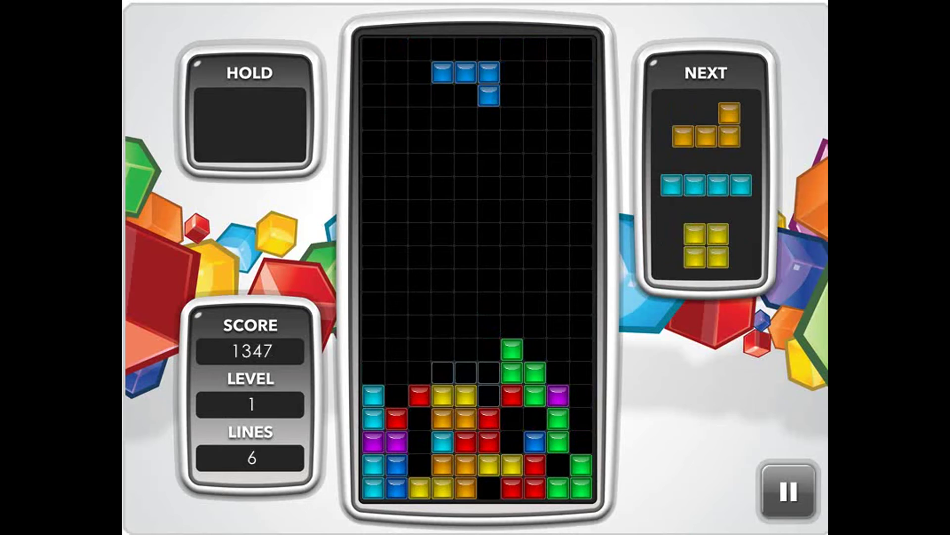
pyautogui.press('space')
pyautogui.press('Up')
pyautogui.press('Up')
pyautogui.press('Left')
pyautogui.press('Left')
pyautogui.press('Left')
pyautogui.press('Up')
pyautogui.press('Up')
pyautogui.press('space')
pyautogui.press('Up')
pyautogui.press('Left')
pyautogui.press('Left')
pyautogui.press('Left')
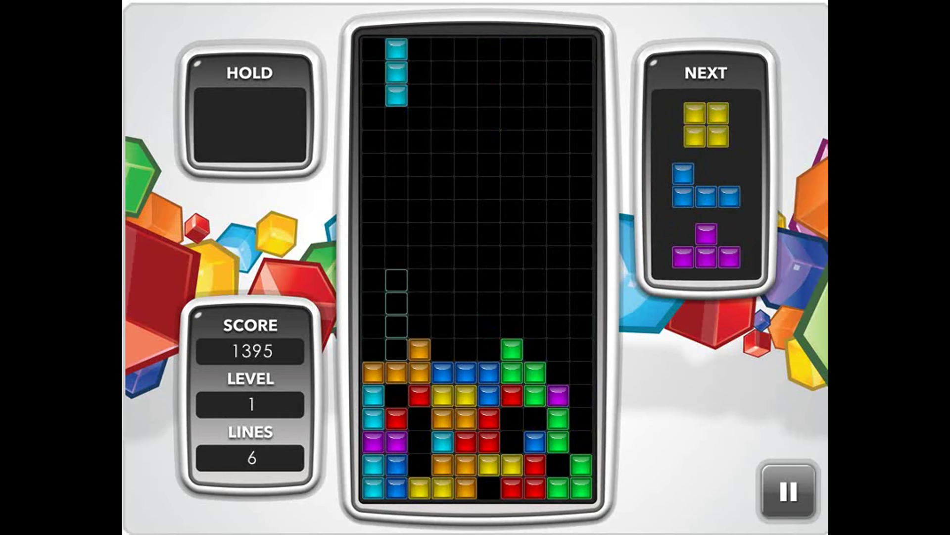
pyautogui.press('Right')
pyautogui.press('Right')
pyautogui.press('Right')
pyautogui.press('Right')
pyautogui.press('Right')
pyautogui.press('space')
pyautogui.press('Right')
pyautogui.press('Right')
pyautogui.press('Right')
pyautogui.press('Right')
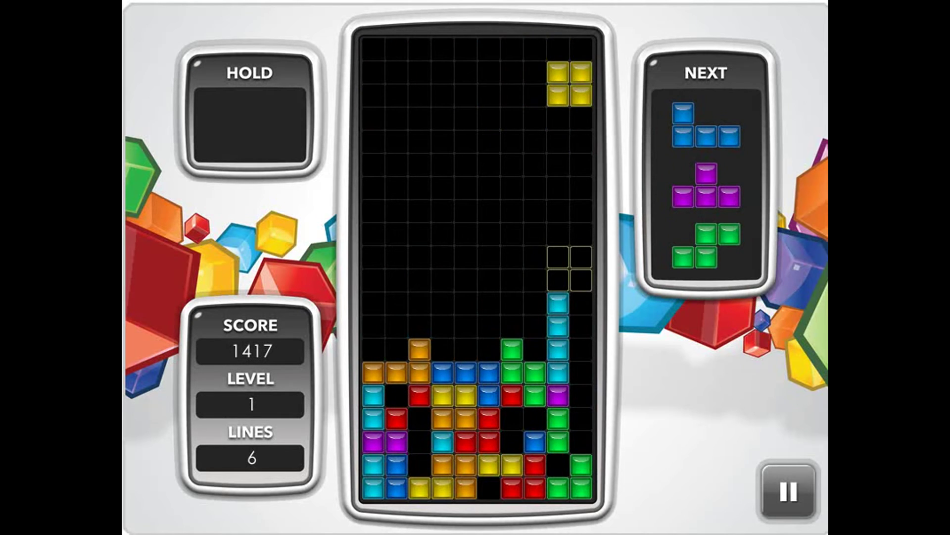
pyautogui.press('Left')
pyautogui.press('Left')
pyautogui.press('Left')
pyautogui.press('Right')
pyautogui.press('Right')
pyautogui.press('Right')
pyautogui.press('Left')
pyautogui.press('Left')
pyautogui.press('Left')
pyautogui.press('space')
# Stack a J, a T at the left wall, an S on columns 1-2, an I on the right and an L.
pyautogui.press('Up')
pyautogui.press('Left')
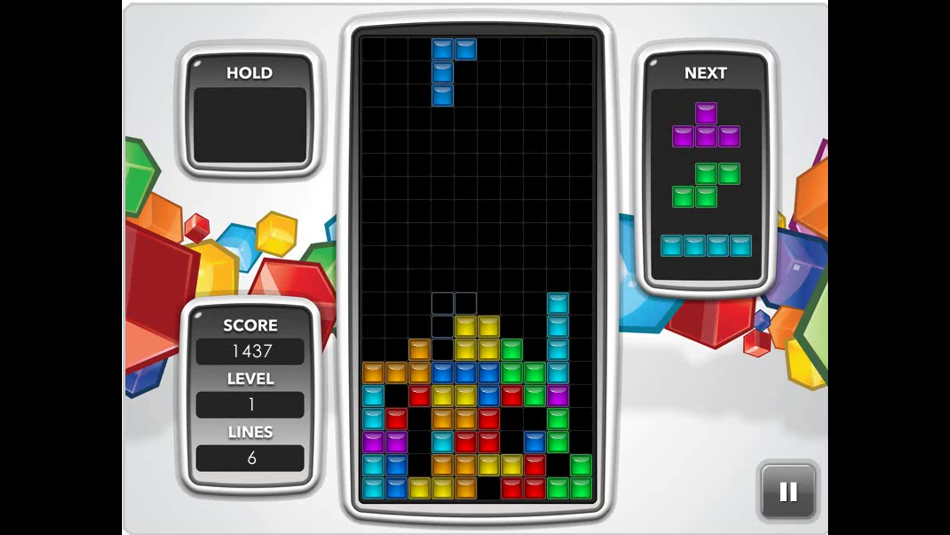
pyautogui.press('space')
pyautogui.press('Up')
pyautogui.press('Left')
pyautogui.press('Left')
pyautogui.press('Left')
pyautogui.press('Left')
pyautogui.press('space')
pyautogui.press('Up')
pyautogui.press('Left')
pyautogui.press('Left')
pyautogui.press('Left')
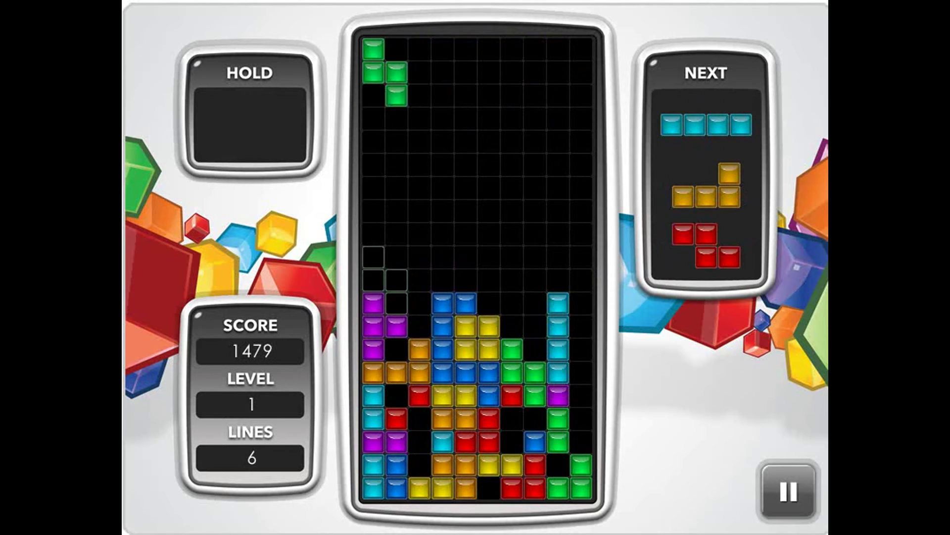
pyautogui.press('Right')
pyautogui.press('space')
pyautogui.press('Up')
pyautogui.press('Right')
pyautogui.press('Right')
pyautogui.press('space')
pyautogui.press('z')
pyautogui.press('Right')
pyautogui.press('Right')
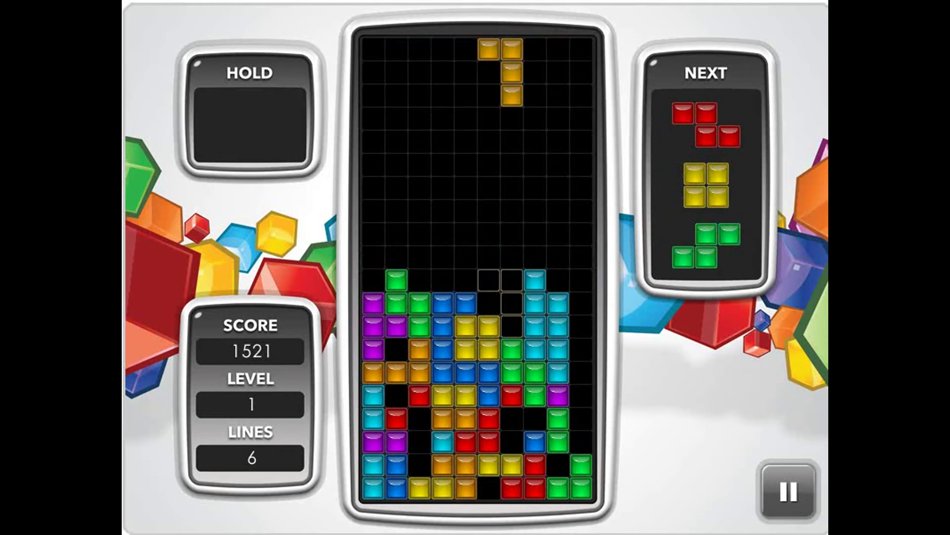
pyautogui.press('space')
# Place a Z on the right, an O, an S and an I along the left wall, then a Z, clearing a seventh line.
pyautogui.press('Up')
pyautogui.press('Up')
pyautogui.press('Right')
pyautogui.press('Right')
pyautogui.press('Right')
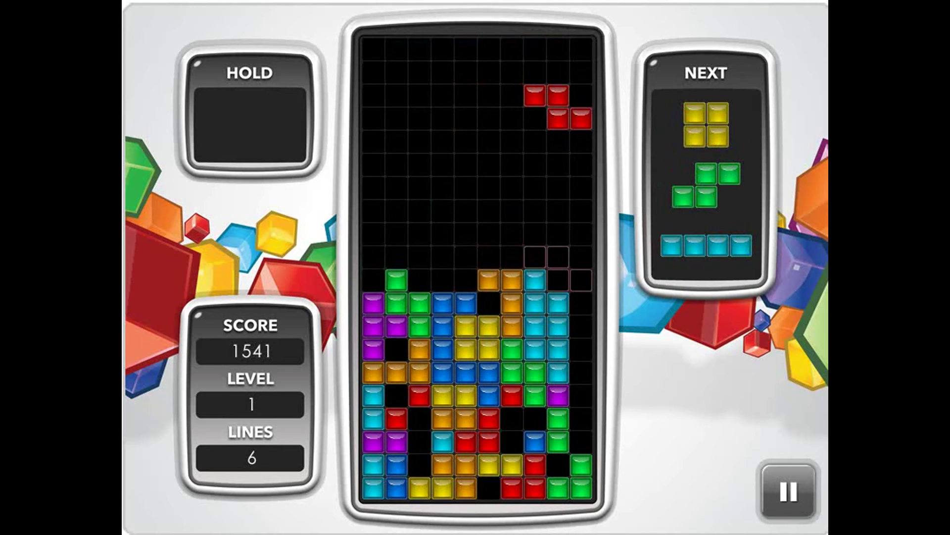
pyautogui.press('space')
pyautogui.press('Left')
pyautogui.press('space')
pyautogui.press('Up')
pyautogui.press('Left')
pyautogui.press('Left')
pyautogui.press('Left')
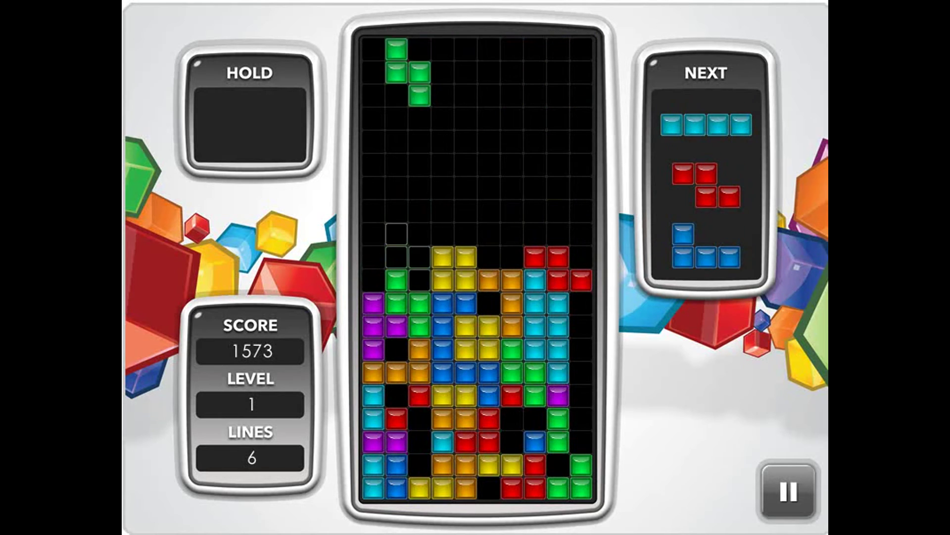
pyautogui.press('space')
pyautogui.press('Up')
pyautogui.press('Left')
pyautogui.press('Left')
pyautogui.press('Left')
pyautogui.press('space')
pyautogui.press('space')
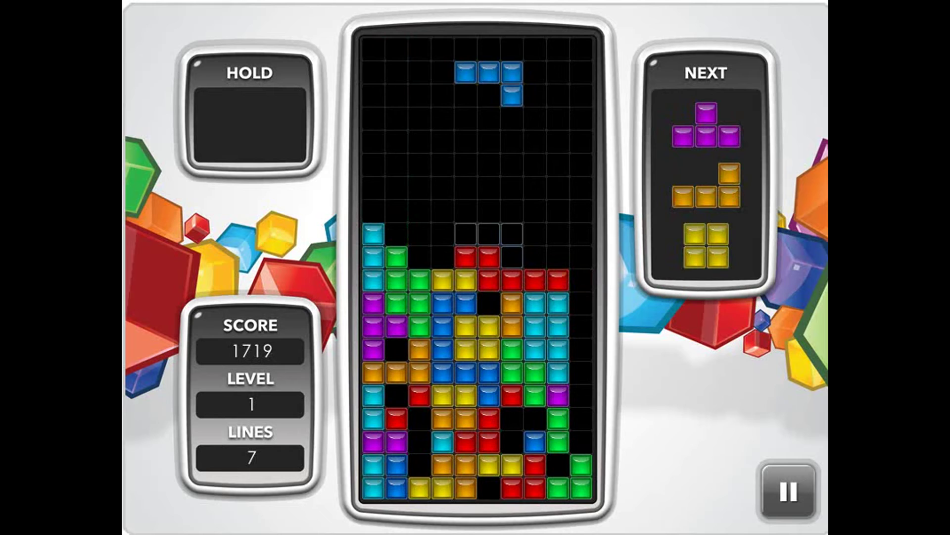
pyautogui.press('Up')
# Drop J, T, L and O pieces, then an I in the rightmost column to clear an eighth line.
pyautogui.press('Left')
pyautogui.press('Left')
pyautogui.press('space')
pyautogui.press('Up')
pyautogui.press('Up')
pyautogui.press('Up')
pyautogui.press('Left')
pyautogui.press('Left')
pyautogui.press('Up')
pyautogui.press('Right')
pyautogui.press('Right')
pyautogui.press('Right')
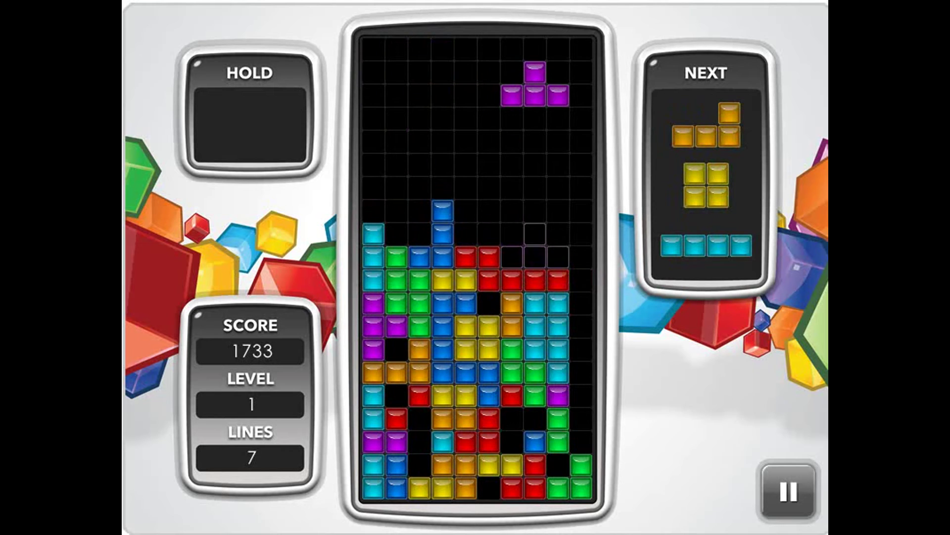
pyautogui.press('space')
pyautogui.press('Left')
pyautogui.press('Left')
pyautogui.press('space')
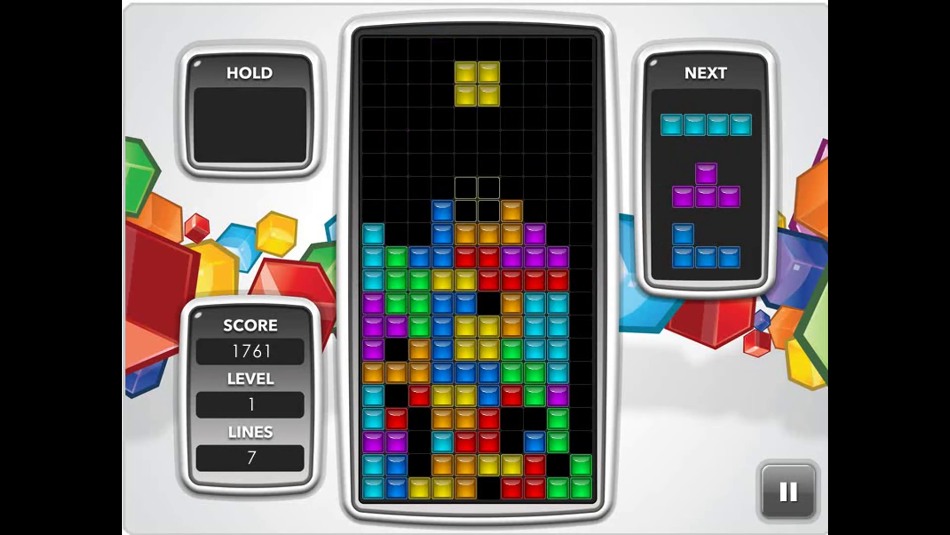
pyautogui.press('space')
pyautogui.press('Up')
pyautogui.press('Right')
pyautogui.press('Right')
pyautogui.press('Right')
pyautogui.press('Right')
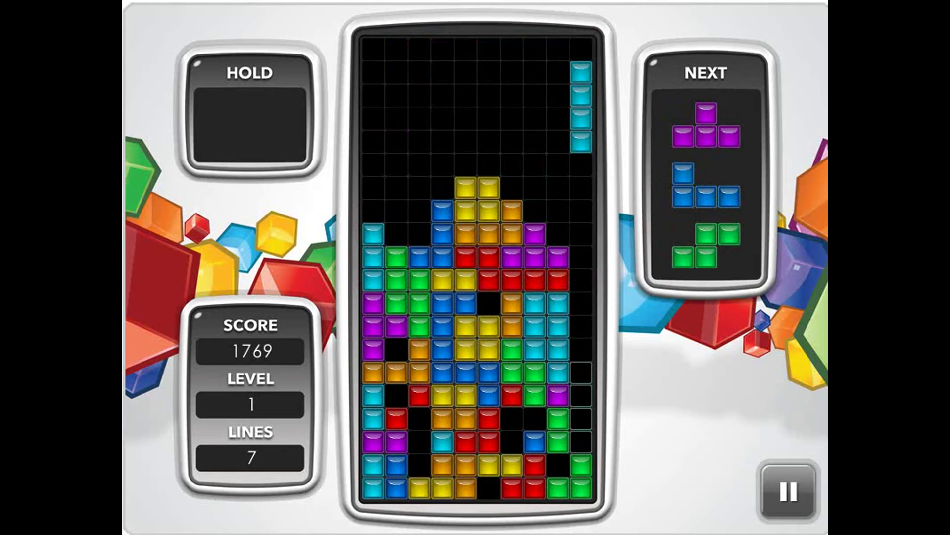
pyautogui.press('space')
# Place a purple T, a blue J and an upright green S onto the stack.
pyautogui.press('Up')
pyautogui.press('Up')
pyautogui.press('Up')
pyautogui.press('Right')
pyautogui.press('Right')
pyautogui.press('Right')
pyautogui.press('Left')
pyautogui.press('Left')
pyautogui.press('Left')
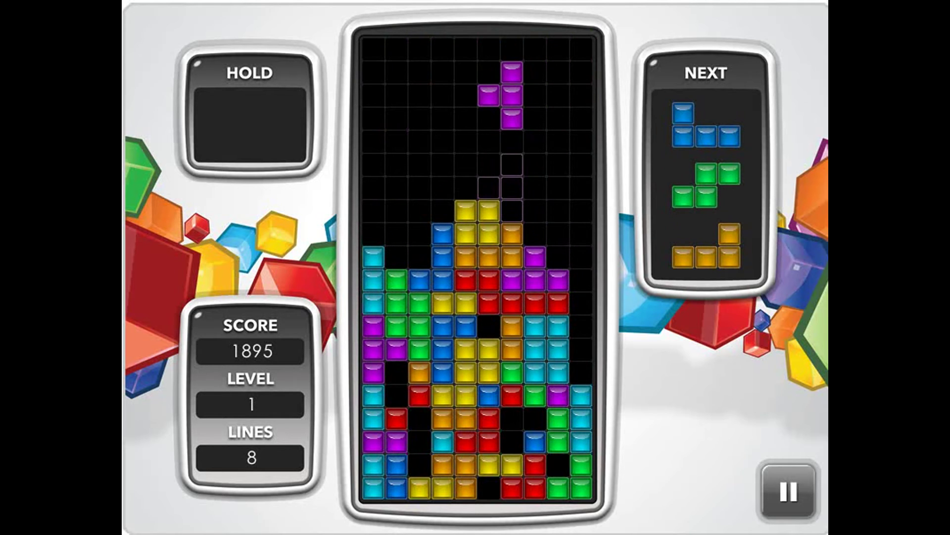
pyautogui.press('space')
pyautogui.press('Up')
pyautogui.press('Up')
pyautogui.press('Up')
pyautogui.press('Right')
pyautogui.press('Right')
pyautogui.press('Left')
pyautogui.press('Left')
pyautogui.press('Left')
pyautogui.press('Left')
pyautogui.press('space')
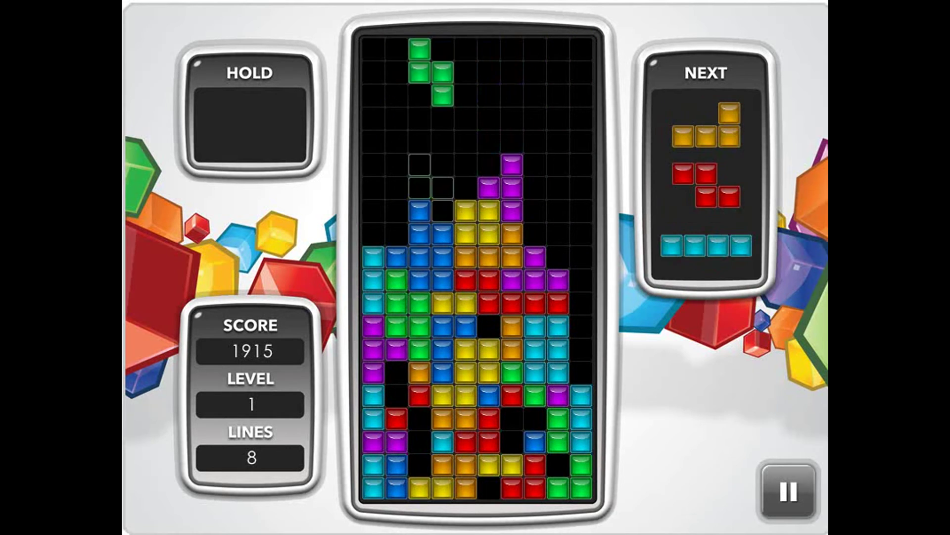
pyautogui.press('Up')
pyautogui.press('Left')
pyautogui.press('Up')
pyautogui.press('Right')
pyautogui.press('space')
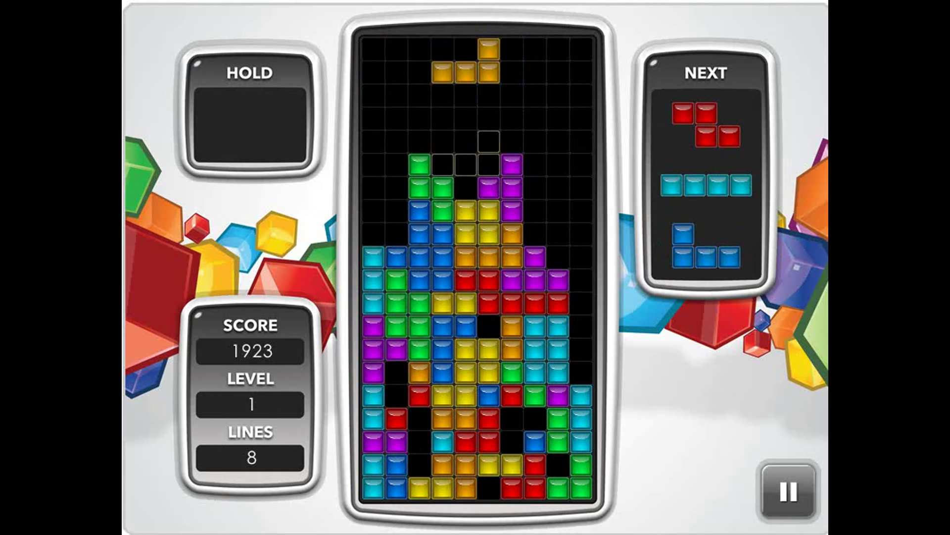
# Set an L on the left wall and a Z over the gap, then an I on the right, clearing lines nine and ten.
pyautogui.press('Up')
pyautogui.press('Left')
pyautogui.press('Left')
pyautogui.press('Left')
pyautogui.press('space')
pyautogui.press('Up')
pyautogui.press('Left')
pyautogui.press('Left')
pyautogui.press('Left')
pyautogui.press('Right')
pyautogui.press('Right')
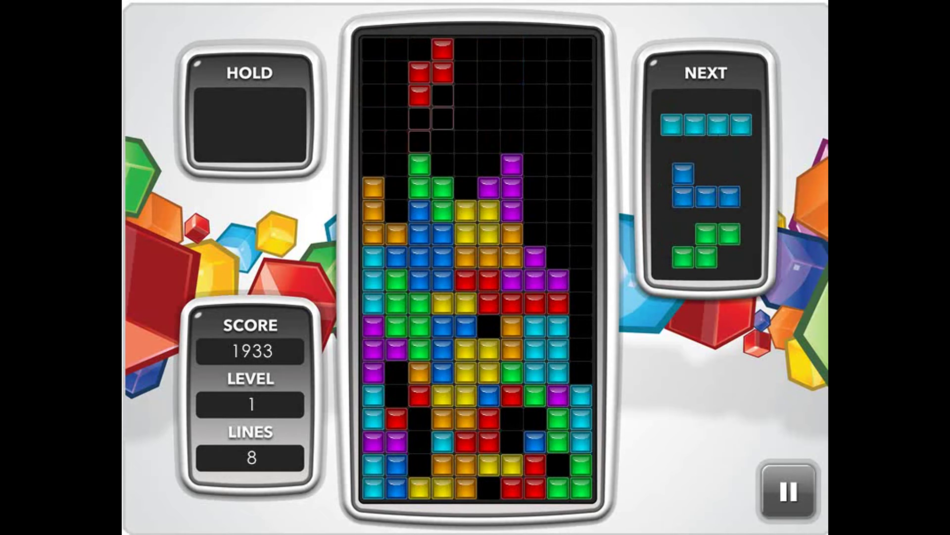
pyautogui.press('Left')
pyautogui.press('space')
pyautogui.press('Up')
pyautogui.press('Right')
pyautogui.press('Right')
pyautogui.press('Right')
pyautogui.press('Right')
# Drop a blue J, a green S on the right, a red Z and a purple T.
pyautogui.press('space')
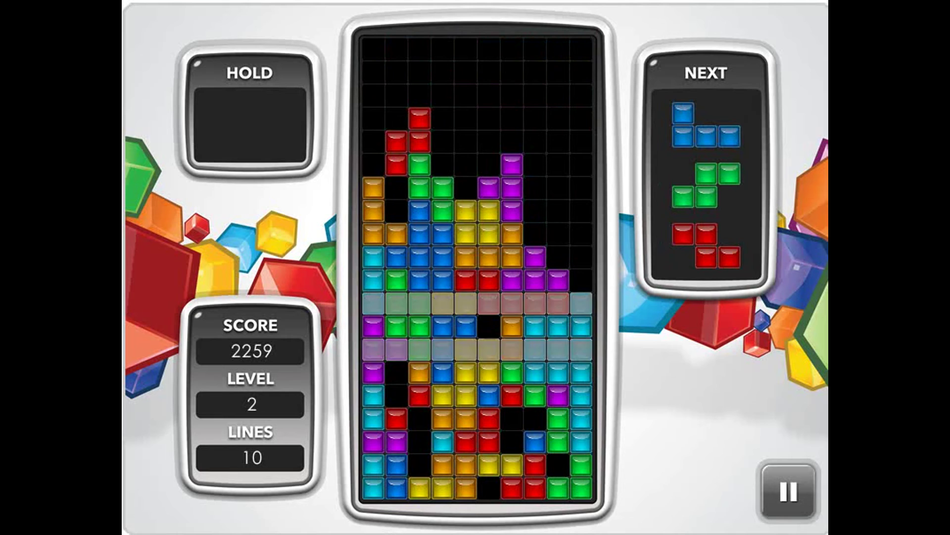
pyautogui.press('Up')
pyautogui.press('Right')
pyautogui.press('Right')
pyautogui.press('Right')
pyautogui.press('Up')
pyautogui.press('Up')
pyautogui.press('Up')
pyautogui.press('Left')
pyautogui.press('Left')
pyautogui.press('Left')
pyautogui.press('space')
pyautogui.press('Right')
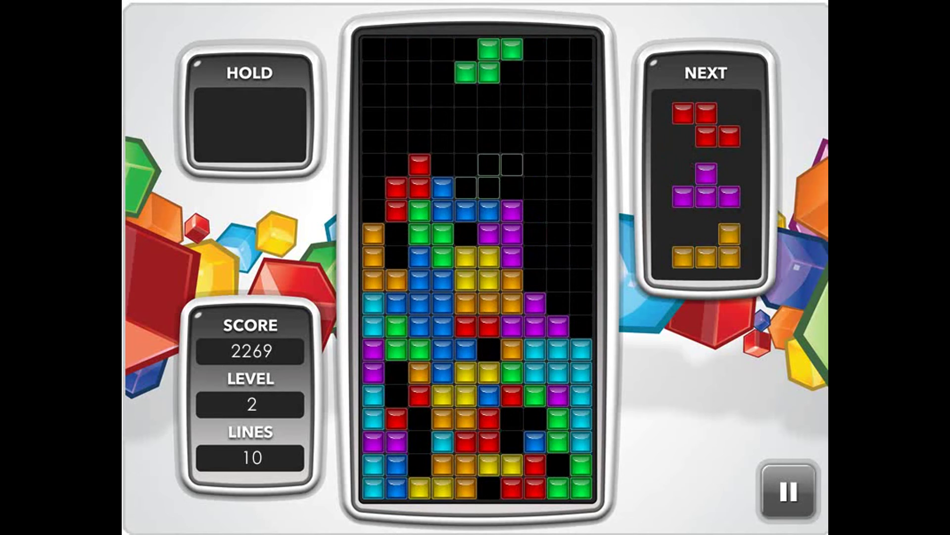
pyautogui.press('Up')
pyautogui.press('Right')
pyautogui.press('Right')
pyautogui.press('space')
pyautogui.press('Right')
pyautogui.press('Right')
pyautogui.press('Right')
pyautogui.press('Left')
pyautogui.press('Left')
pyautogui.press('Left')
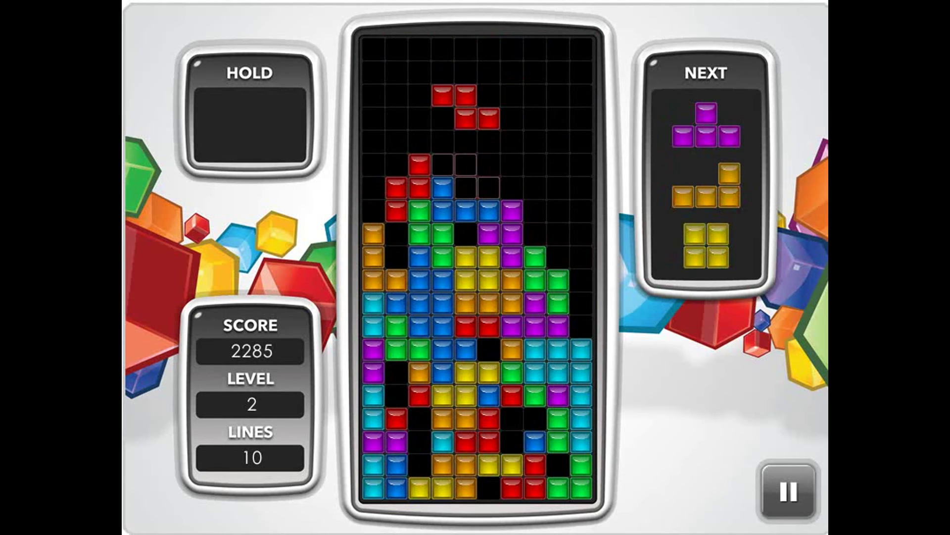
pyautogui.press('space')
pyautogui.press('Up')
pyautogui.press('Up')
pyautogui.press('Up')
pyautogui.press('Right')
pyautogui.press('space')
# Stack L, O, L, S and O pieces and a final T until the board tops out at 2,321 points.
pyautogui.press('Up')
pyautogui.press('Up')
pyautogui.press('Right')
pyautogui.press('Right')
pyautogui.press('Left')
pyautogui.press('Left')
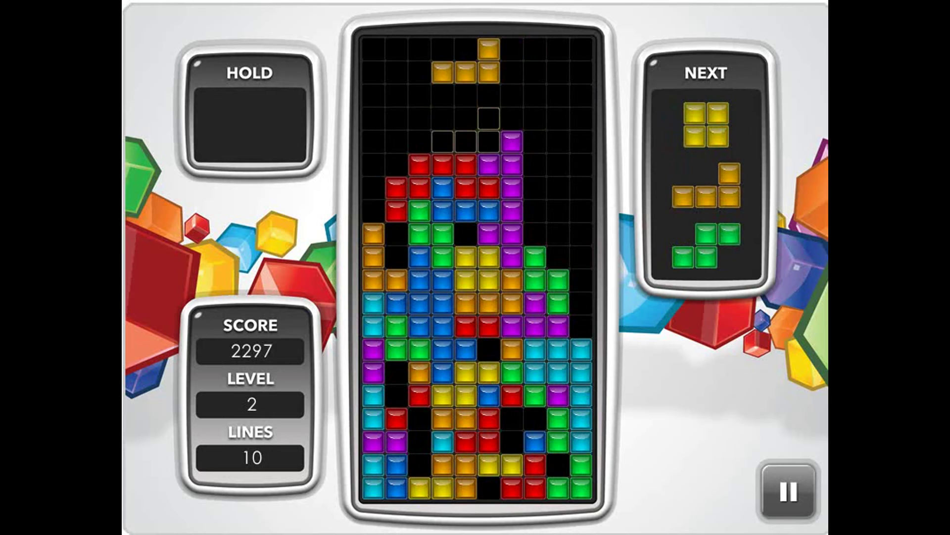
pyautogui.press('Left')
pyautogui.press('Left')
pyautogui.press('space')
pyautogui.press('Left')
pyautogui.press('Left')
pyautogui.press('Left')
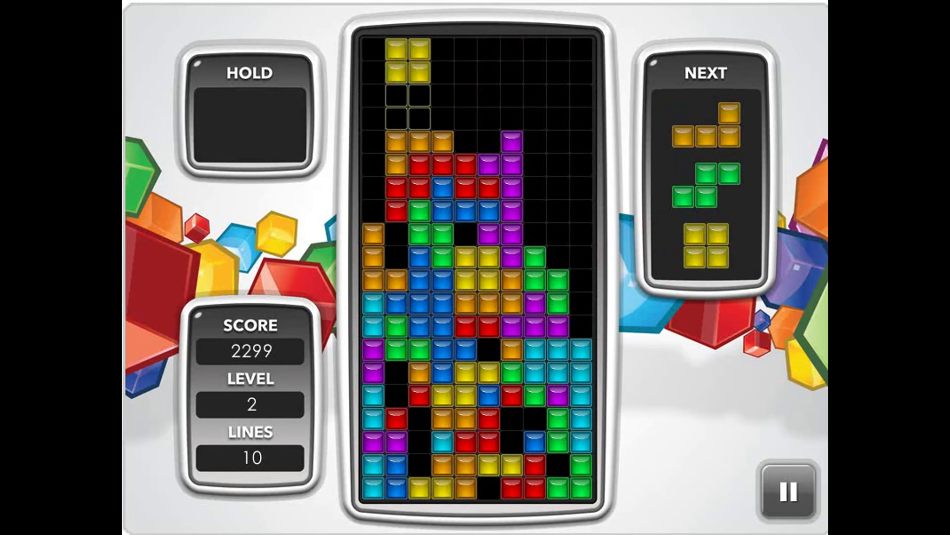
pyautogui.press('Right')
pyautogui.press('Right')
pyautogui.press('Right')
pyautogui.press('space')
pyautogui.press('Left')
pyautogui.press('Left')
pyautogui.press('Up')
pyautogui.press('Up')
pyautogui.press('Left')
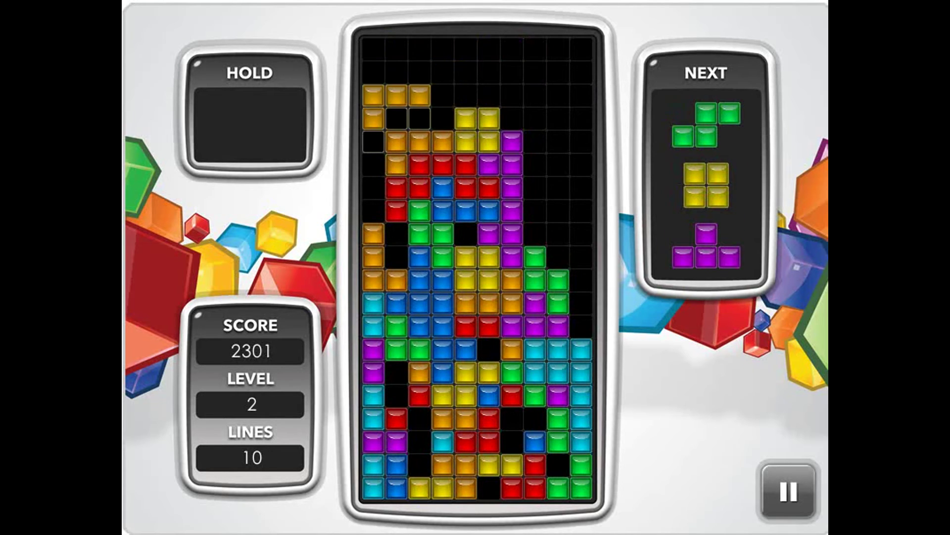
pyautogui.press('space')
pyautogui.press('Up')
pyautogui.press('Right')
pyautogui.press('Right')
pyautogui.press('Right')
pyautogui.press('Right')
pyautogui.press('Right')
pyautogui.press('Right')
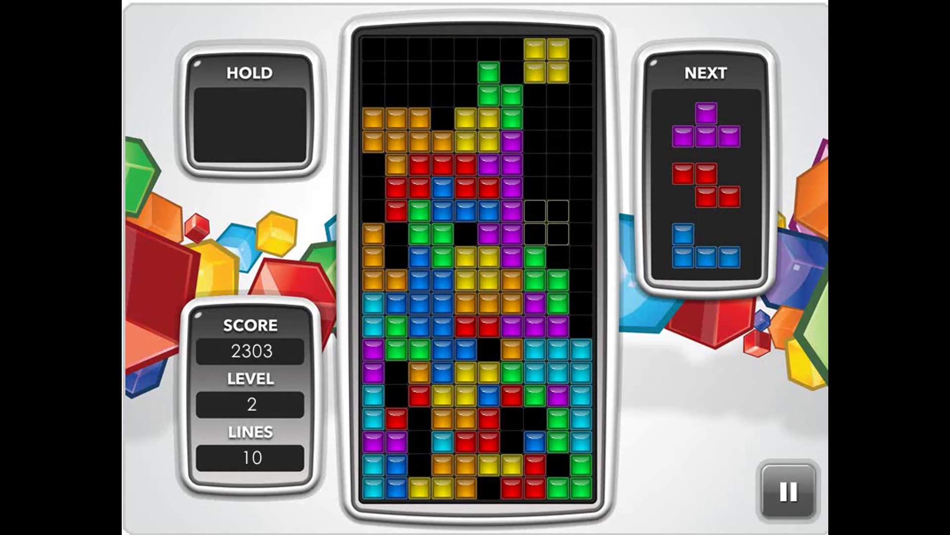
pyautogui.press('space')
pyautogui.press('Up')
pyautogui.press('Left')
pyautogui.press('Left')
pyautogui.press('Up')
pyautogui.press('Left')
pyautogui.press('Left')
pyautogui.press('Left')
pyautogui.press('space')
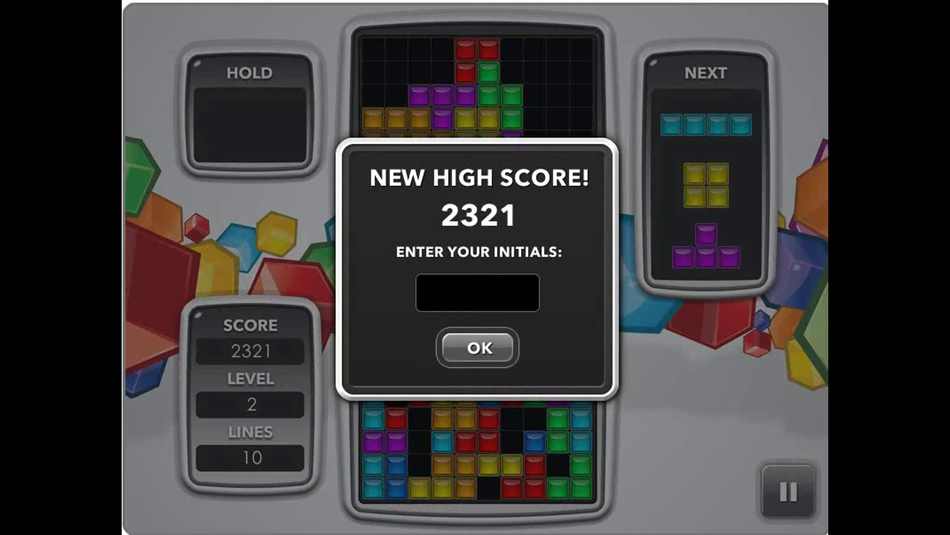
# Dismiss the New High Score prompt so a new round starts with a red Z piece.
pyautogui.press('Return')
pyautogui.press('Return')
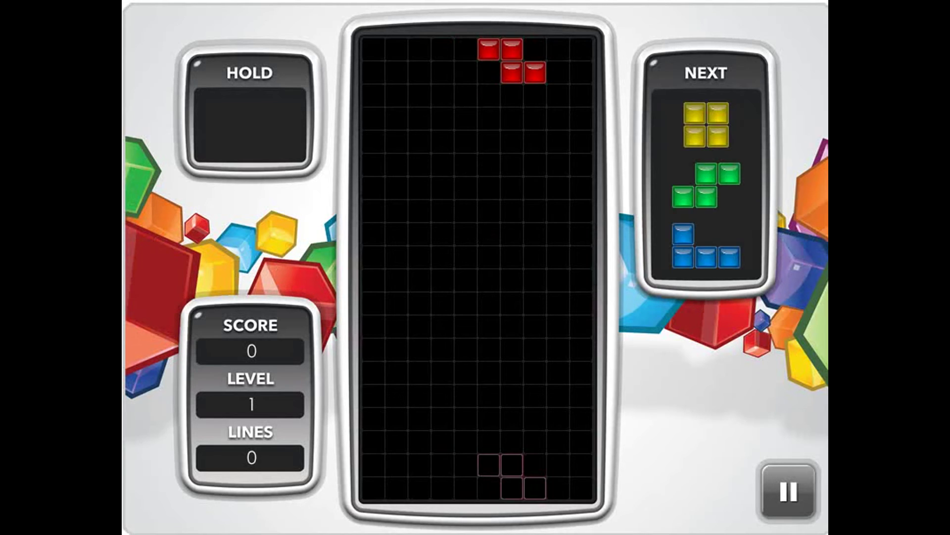
# Place the opening red Z and yellow O pieces on the empty board.
pyautogui.press('Right')
pyautogui.press('Right')
pyautogui.press('Right')
pyautogui.press('space')
pyautogui.press('Right')
pyautogui.press('Right')
pyautogui.press('Right')
pyautogui.press('Left')
pyautogui.press('Left')
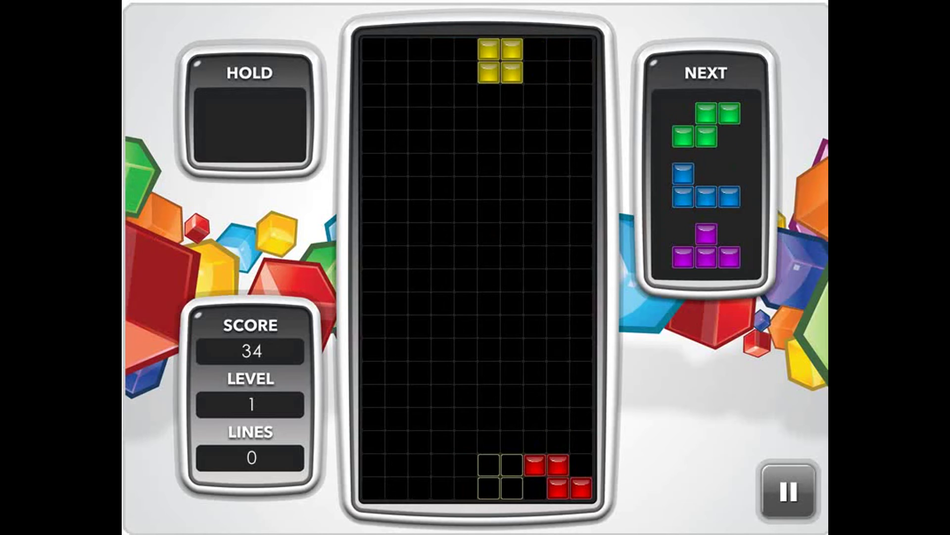
pyautogui.press('space')
# Stand the green S upright toward the right, then drop the blue J.
pyautogui.press('Left')
pyautogui.press('Left')
pyautogui.press('Left')
pyautogui.press('Right')
pyautogui.press('Right')
pyautogui.press('Right')
pyautogui.press('Up')
pyautogui.press('Right')
pyautogui.press('Right')
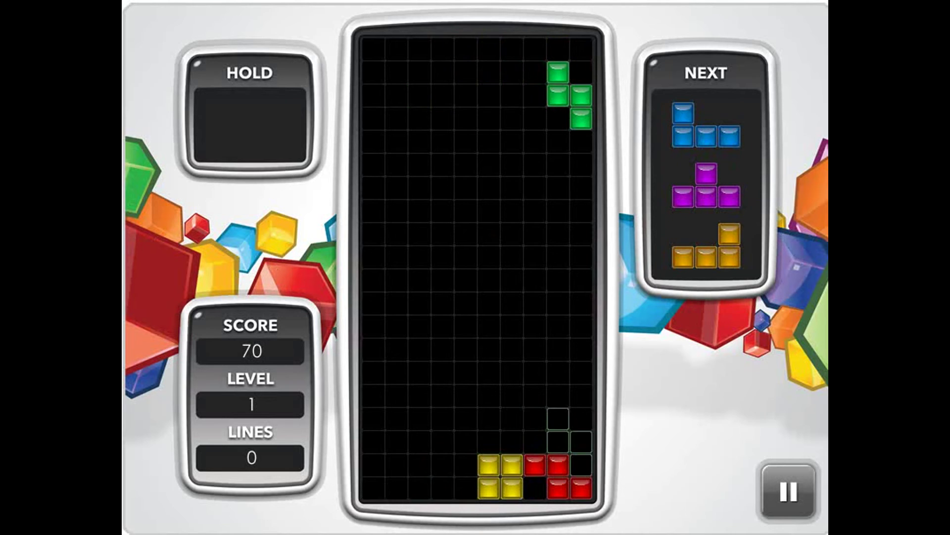
pyautogui.press('space')
pyautogui.press('space')
# Drop the purple T pointing left and lay the orange L flat on the left.
pyautogui.press('z')
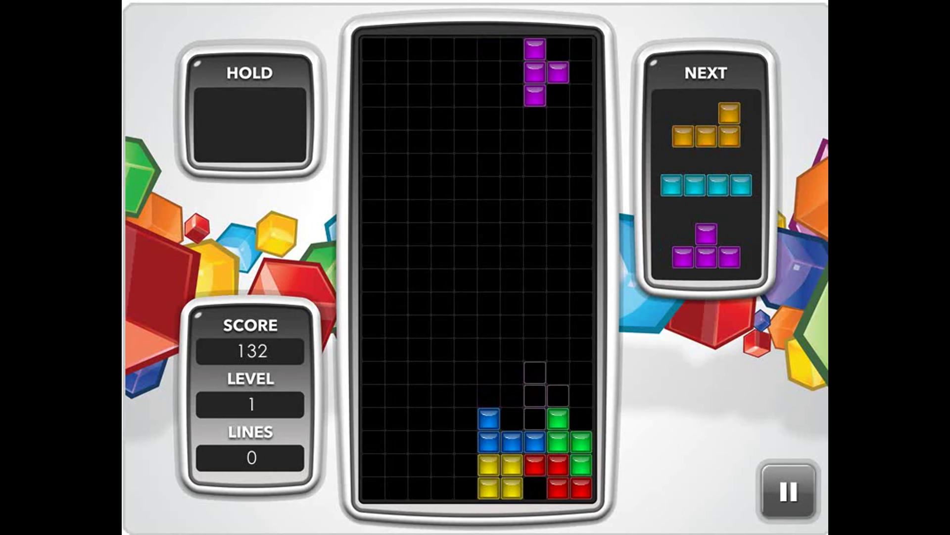
pyautogui.press('Up')
pyautogui.press('Up')
pyautogui.press('Right')
pyautogui.press('Right')
pyautogui.press('space')
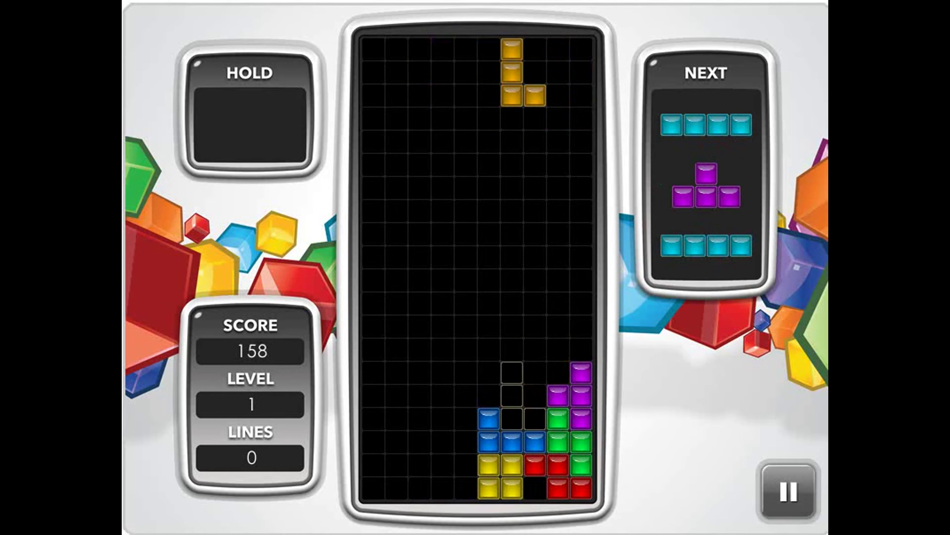
pyautogui.press('Up')
pyautogui.press('Up')
pyautogui.press('Up')
pyautogui.press('Left')
pyautogui.press('Left')
pyautogui.press('Left')
pyautogui.press('space')
# Stand the cyan I upright and bring it to the right column.
pyautogui.press('Up')
pyautogui.press('Left')
pyautogui.press('Left')
pyautogui.press('Left')
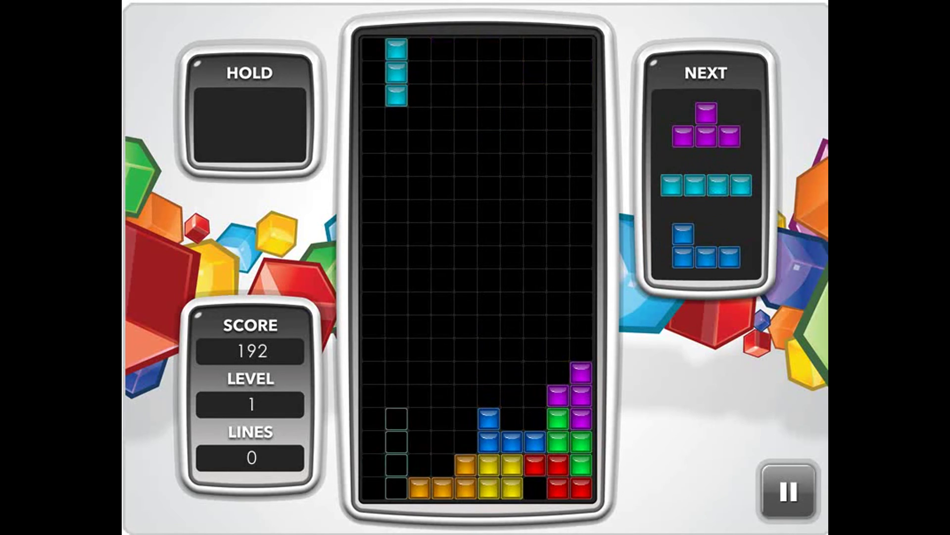
pyautogui.press('Right')
pyautogui.press('Right')
pyautogui.press('Right')
pyautogui.press('Right')
pyautogui.press('Right')
pyautogui.press('space')
# Settle the purple T after trying several rotations and column positions.
pyautogui.press('Up')
pyautogui.press('Up')
pyautogui.press('Up')
pyautogui.press('Right')
pyautogui.press('Right')
pyautogui.press('Right')
pyautogui.press('Left')
pyautogui.press('Left')
pyautogui.press('Left')
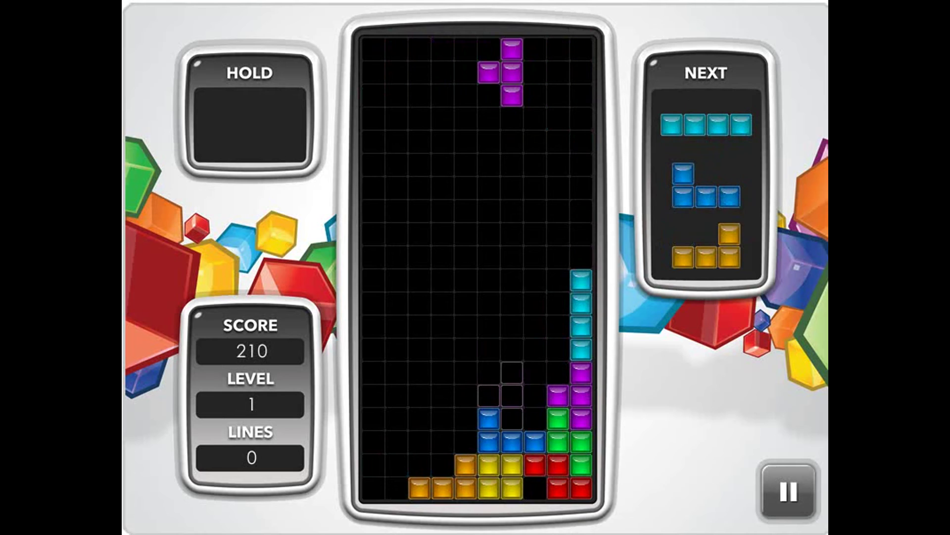
pyautogui.press('Up')
pyautogui.press('Up')
pyautogui.press('Up')
pyautogui.press('Up')
pyautogui.press('Up')
pyautogui.press('Up')
pyautogui.press('Left')
pyautogui.press('Left')
pyautogui.press('Left')
pyautogui.press('Left')
pyautogui.press('Left')
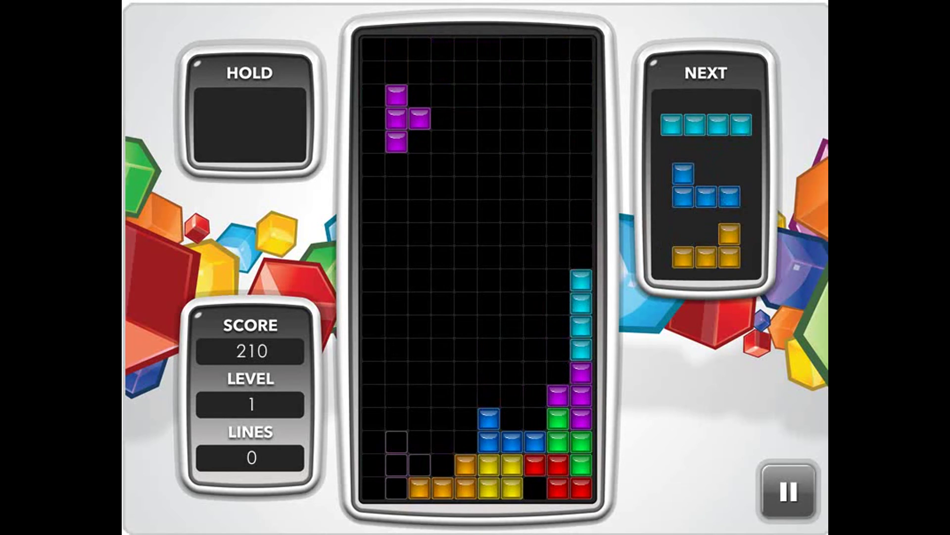
pyautogui.press('Left')
pyautogui.press('Right')
pyautogui.press('Right')
pyautogui.press('Right')
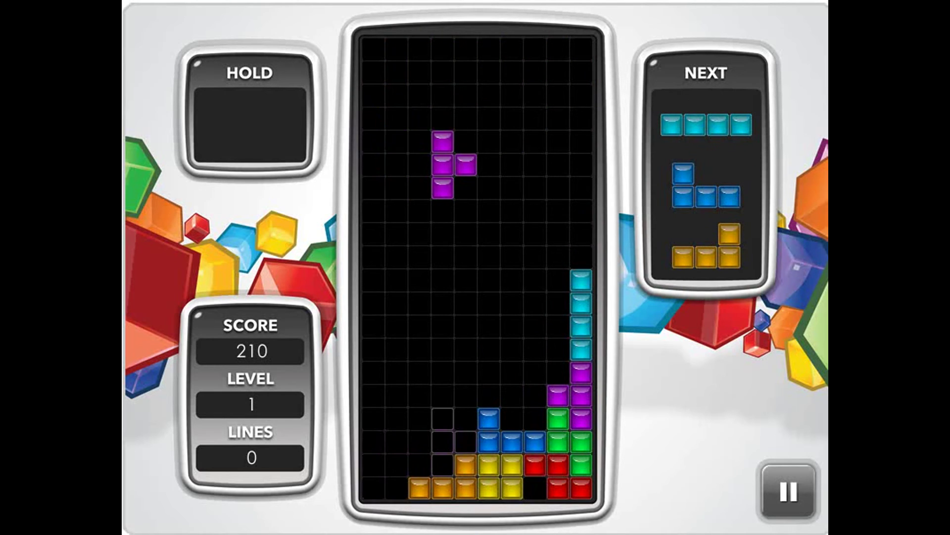
pyautogui.press('space')
# Drop an upright cyan I at the far left, then a blue J to clear a line.
pyautogui.press('Up')
pyautogui.press('Up')
pyautogui.press('Up')
pyautogui.press('Right')
pyautogui.press('Left')
pyautogui.press('Left')
pyautogui.press('Left')
pyautogui.press('space')
pyautogui.press('Up')
pyautogui.press('Left')
pyautogui.press('Left')
pyautogui.press('Left')
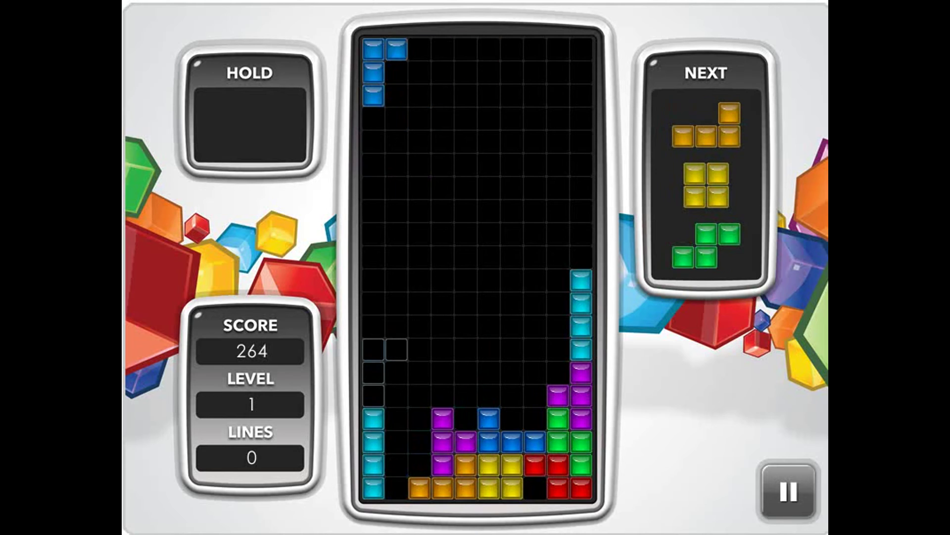
pyautogui.press('Right')
pyautogui.press('space')
# Clear a line with the orange L on the left, then place the yellow O.
pyautogui.press('Up')
pyautogui.press('Up')
pyautogui.press('Up')
pyautogui.press('Left')
pyautogui.press('Left')
pyautogui.press('space')
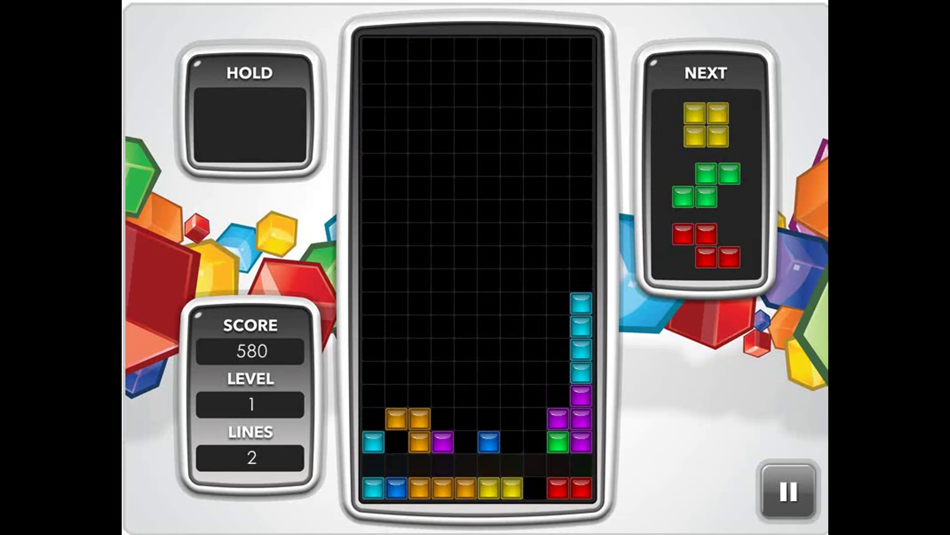
pyautogui.press('Left')
pyautogui.press('Left')
pyautogui.press('Left')
pyautogui.press('Left')
pyautogui.press('Right')
pyautogui.press('Right')
pyautogui.press('Right')
pyautogui.press('Right')
pyautogui.press('space')
# Place the green S and upright red Z, then clear a line with a far-left cyan I.
pyautogui.press('Up')
pyautogui.press('Right')
pyautogui.press('Right')
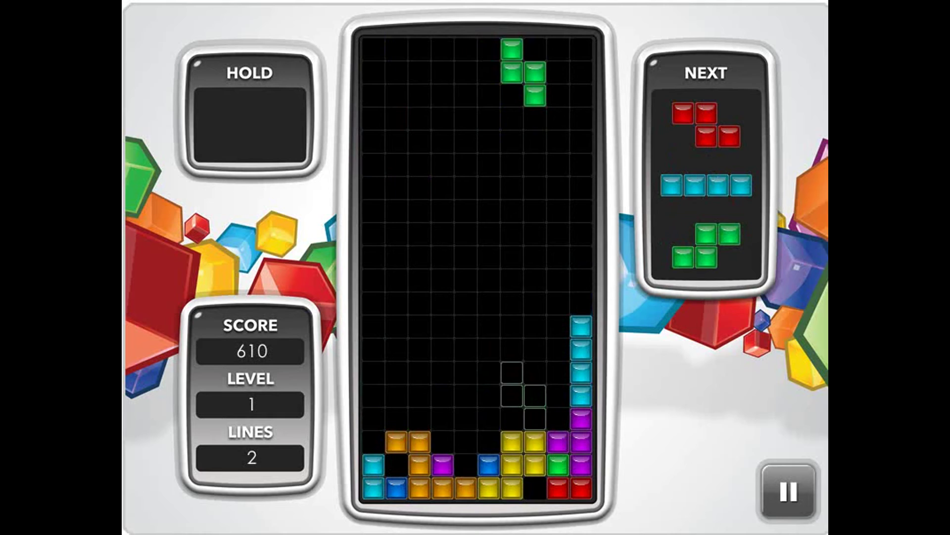
pyautogui.press('Left')
pyautogui.press('Left')
pyautogui.press('Left')
pyautogui.press('space')
pyautogui.press('Up')
pyautogui.press('Right')
pyautogui.press('space')
pyautogui.press('Up')
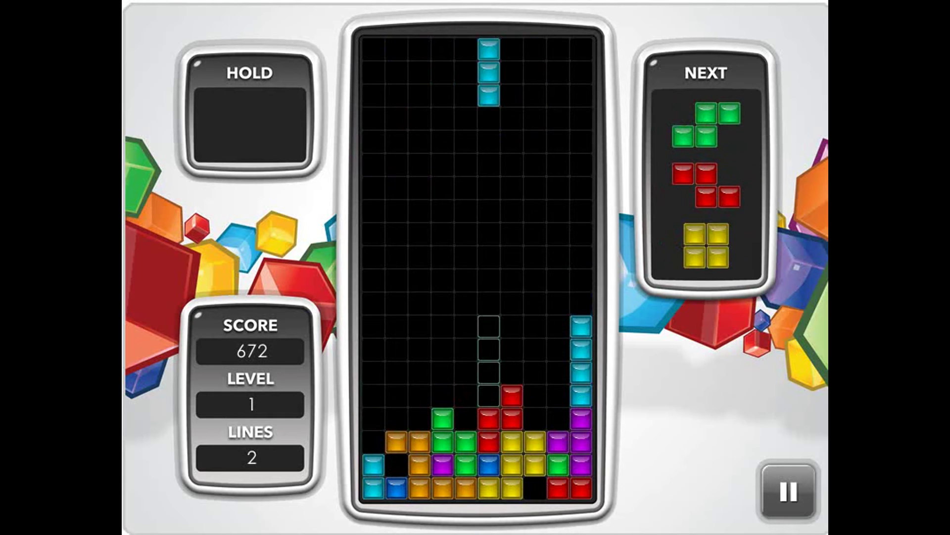
pyautogui.press('Left')
pyautogui.press('Left')
pyautogui.press('Left')
pyautogui.press('Left')
pyautogui.press('Left')
pyautogui.press('space')
# Settle the green S upright, shifted to the right, after several rotations.
pyautogui.press('Up')
pyautogui.press('Left')
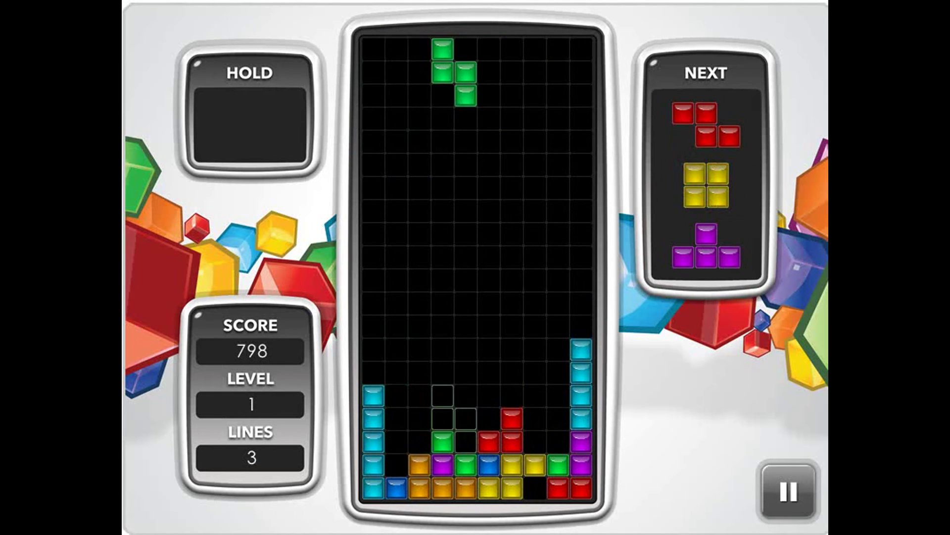
pyautogui.press('Up')
pyautogui.press('Left')
pyautogui.press('Up')
pyautogui.press('Right')
pyautogui.press('Right')
pyautogui.press('space')
# Drop a quick run of red Z, green S, yellow O and purple T pieces.
pyautogui.press('Up')
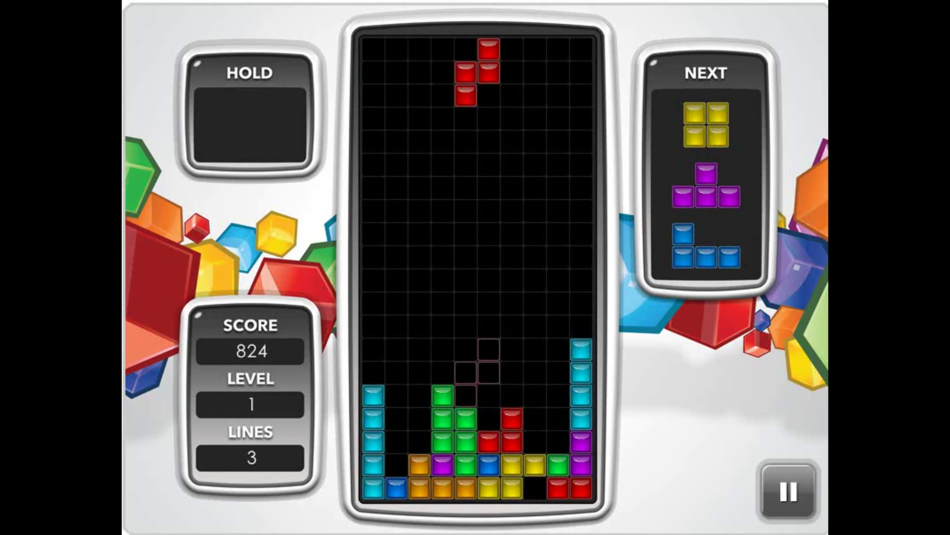
pyautogui.press('Right')
pyautogui.press('space')
pyautogui.press('Left')
pyautogui.press('Left')
pyautogui.press('space')
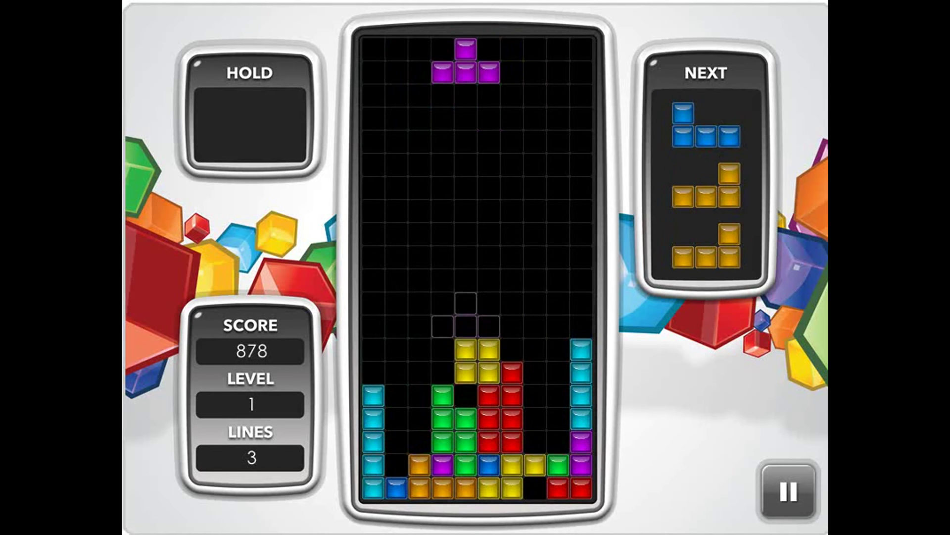
pyautogui.press('Up')
pyautogui.press('Up')
pyautogui.press('Up')
pyautogui.press('Left')
pyautogui.press('Left')
pyautogui.press('Left')
pyautogui.press('space')
# Fit the blue J into place and drop the first orange L.
pyautogui.press('Up')
pyautogui.press('Left')
pyautogui.press('Left')
pyautogui.press('Left')
pyautogui.press('Right')
pyautogui.press('Right')
pyautogui.press('Right')
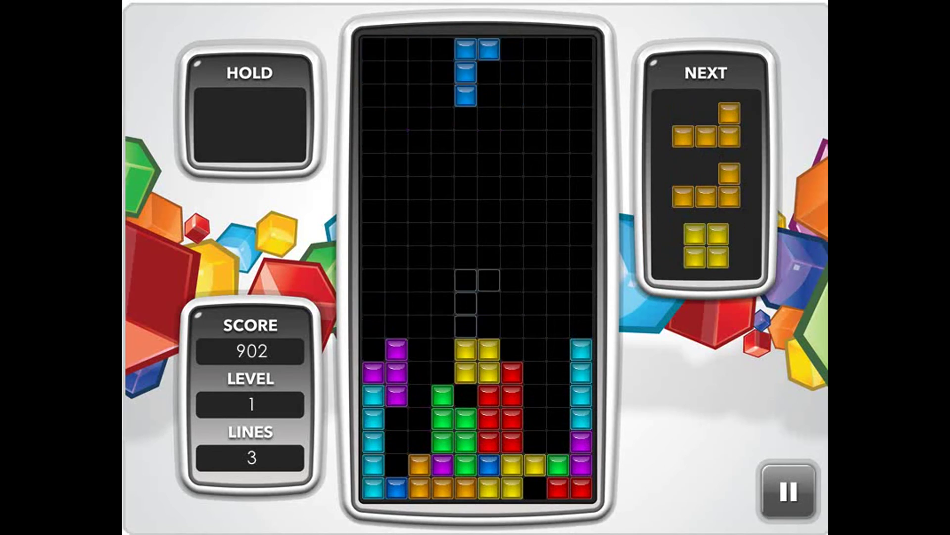
pyautogui.press('Left')
pyautogui.press('Left')
pyautogui.press('space')
pyautogui.press('Up')
pyautogui.press('Left')
pyautogui.press('Left')
pyautogui.press('space')
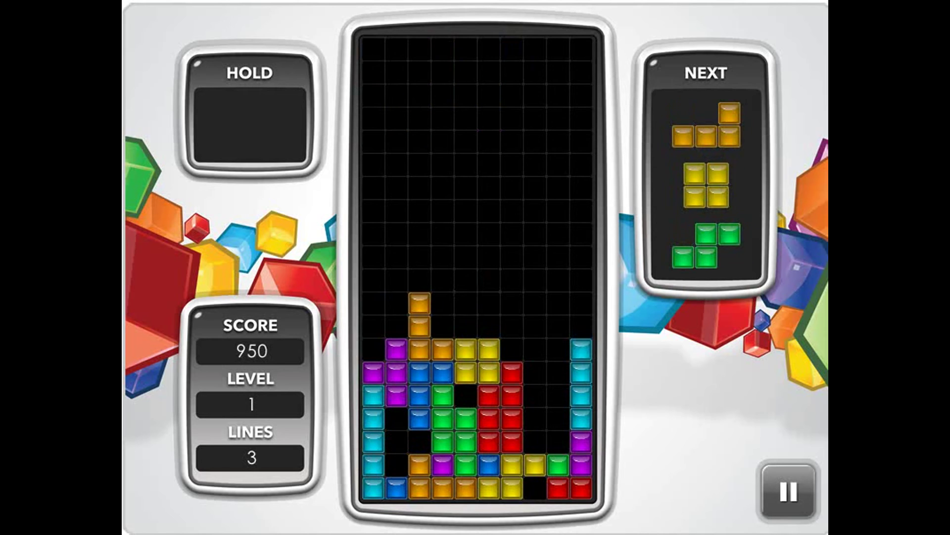
# Place an orange L, clear a line with the yellow O, add S and I, reaching 1294.
pyautogui.press('Up')
pyautogui.press('Up')
pyautogui.press('Up')
pyautogui.press('Right')
pyautogui.press('Right')
pyautogui.press('Right')
pyautogui.press('space')
pyautogui.press('Right')
pyautogui.press('Right')
pyautogui.press('Right')
pyautogui.press('space')
pyautogui.press('Up')
pyautogui.press('Right')
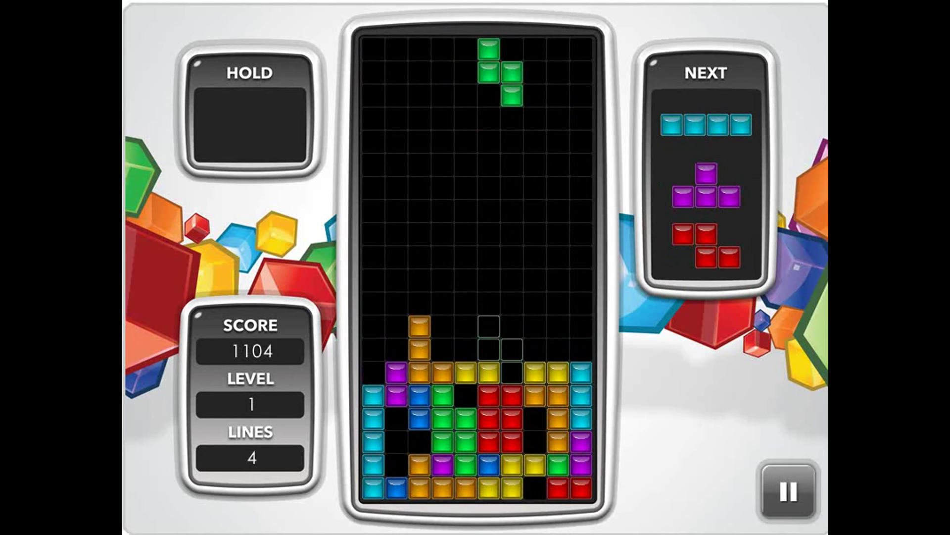
pyautogui.press('space')
pyautogui.press('Up')
pyautogui.press('Left')
pyautogui.press('space')
# Rapidly drop purple T, red Z and blue J pieces toward the left.
pyautogui.press('Up')
pyautogui.press('Up')
pyautogui.press('Up')
pyautogui.press('Left')
pyautogui.press('space')
pyautogui.press('Up')
pyautogui.press('Left')
pyautogui.press('Left')
pyautogui.press('Left')
pyautogui.press('space')
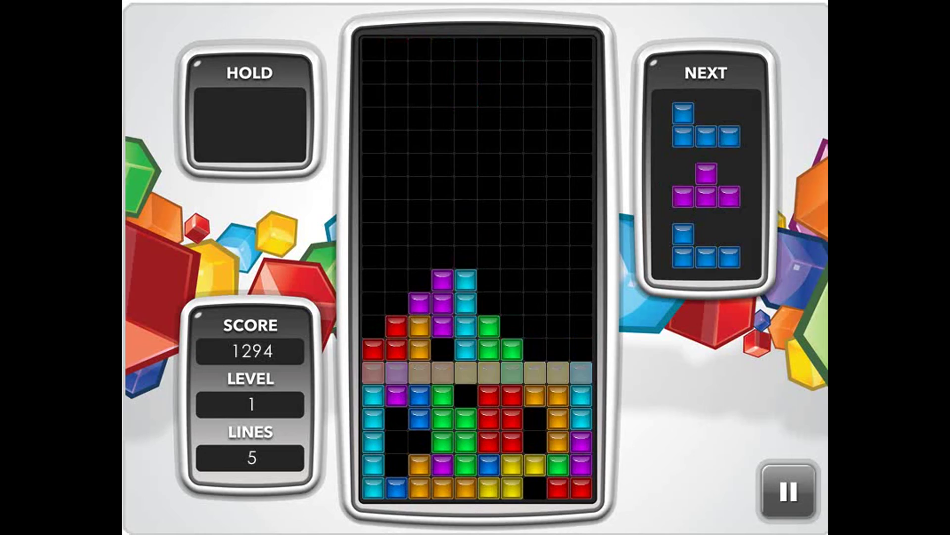
pyautogui.press('Up')
pyautogui.press('Left')
pyautogui.press('Left')
pyautogui.press('Left')
# Clear a line with a purple T, then drop a blue J.
pyautogui.press('space')
pyautogui.press('Up')
pyautogui.press('Up')
pyautogui.press('Left')
pyautogui.press('Left')
pyautogui.press('space')
pyautogui.press('Up')
pyautogui.press('Up')
pyautogui.press('Left')
pyautogui.press('space')
# Drop the orange L and upright cyan I on the right, then the green S.
pyautogui.press('Up')
pyautogui.press('Right')
pyautogui.press('Right')
pyautogui.press('space')
pyautogui.press('Up')
pyautogui.press('Right')
pyautogui.press('Right')
pyautogui.press('Right')
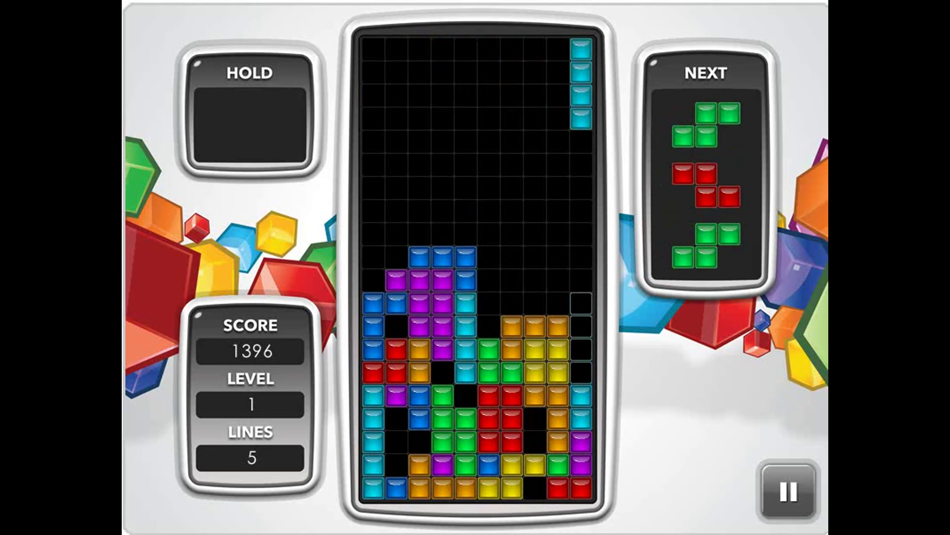
pyautogui.press('space')
pyautogui.press('Up')
pyautogui.press('space')
# Clear a line with the red Z and keep dropping S, O and Z pieces.
pyautogui.press('Up')
pyautogui.press('Right')
pyautogui.press('Right')
pyautogui.press('space')
pyautogui.press('Up')
pyautogui.press('Right')
pyautogui.press('space')
# Drop L, J, T and I pieces until the stack nears the top at 1,694 points.
pyautogui.press('Right')
pyautogui.press('Right')
pyautogui.press('space')
pyautogui.press('Up')
pyautogui.press('Left')
pyautogui.press('Left')
pyautogui.press('Left')
pyautogui.press('space')
pyautogui.press('Up')
pyautogui.press('Up')
pyautogui.press('Left')
pyautogui.press('Left')
pyautogui.press('space')
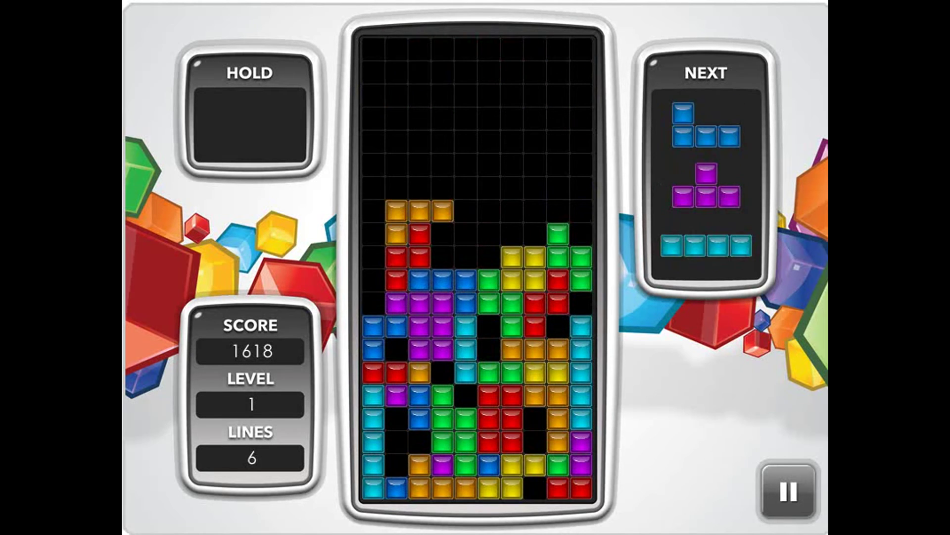
pyautogui.press('Up')
pyautogui.press('Left')
pyautogui.press('Left')
pyautogui.press('Left')
pyautogui.press('space')
pyautogui.press('Left')
pyautogui.press('Left')
pyautogui.press('Left')
pyautogui.press('space')
pyautogui.press('Up')
pyautogui.press('Left')
pyautogui.press('space')
pyautogui.press('space')
pyautogui.press('space')
pyautogui.press('space')
pyautogui.press('space')
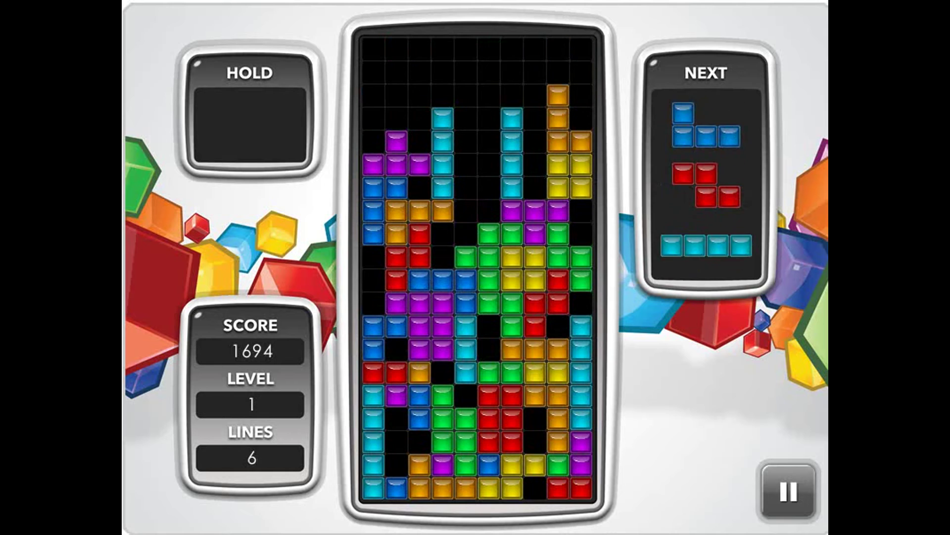
pyautogui.press('space')
pyautogui.press('space')
pyautogui.press('space')
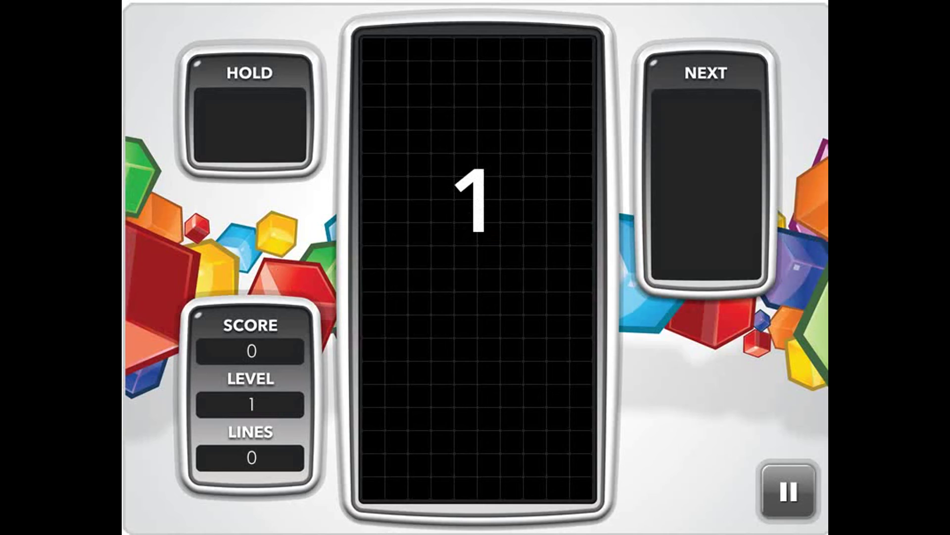
# Drop the opening cyan I piece and set the orange L piece beside it.
pyautogui.press('Left')
pyautogui.press('Up')
pyautogui.press('Up')
pyautogui.press('Right')
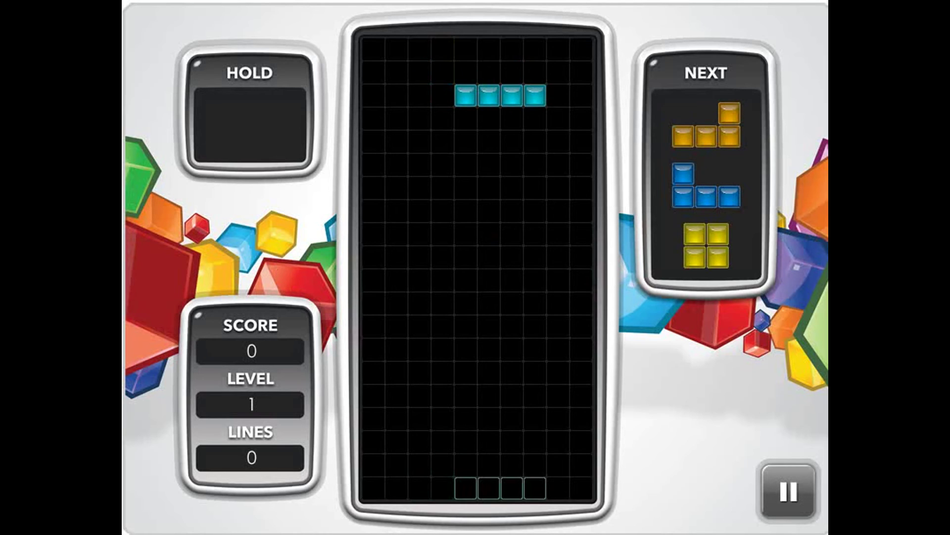
pyautogui.press('space')
pyautogui.press('Right')
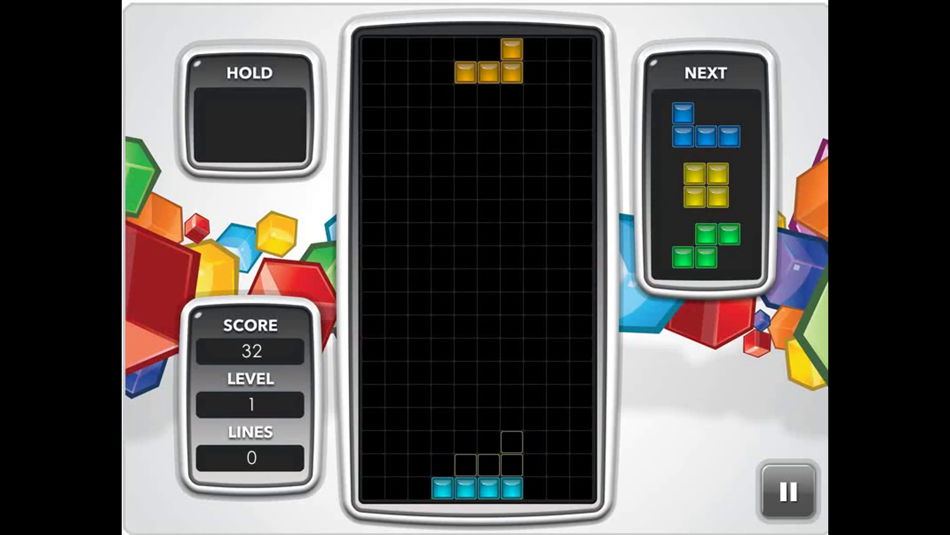
pyautogui.press('Left')
pyautogui.press('Left')
pyautogui.press('Left')
pyautogui.press('Right')
pyautogui.press('Right')
# Steer the blue J piece to the right edge and drop it to clear a line.
pyautogui.press('Left')
pyautogui.press('Left')
pyautogui.press('space')
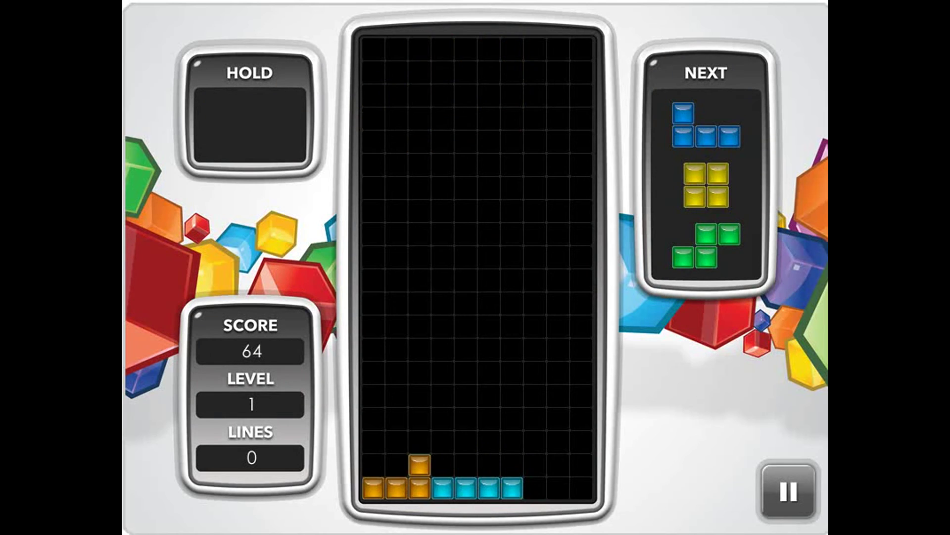
pyautogui.press('Left')
pyautogui.press('Left')
pyautogui.press('Right')
pyautogui.press('Right')
pyautogui.press('Right')
pyautogui.press('Right')
pyautogui.press('Right')
pyautogui.press('space')
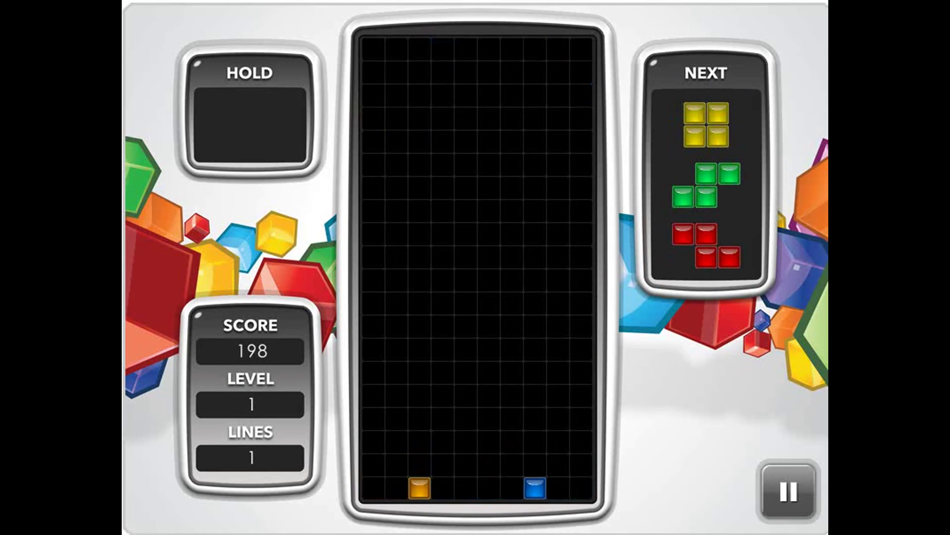
pyautogui.press('Right')
# Drop the yellow O piece, the green S at the left, and the red Z at the right.
pyautogui.press('Left')
pyautogui.press('space')
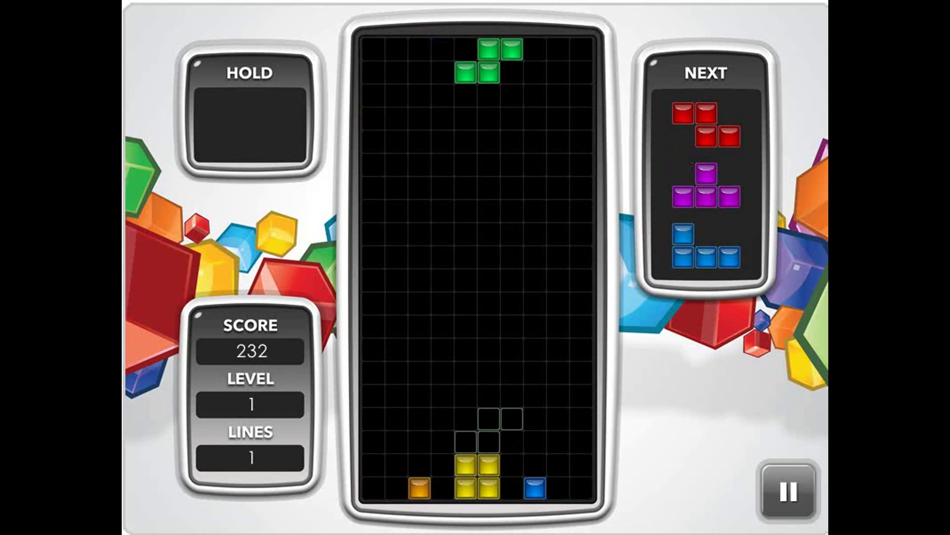
pyautogui.press('Up')
pyautogui.press('Left')
pyautogui.press('Left')
pyautogui.press('Left')
pyautogui.press('Left')
pyautogui.press('Up')
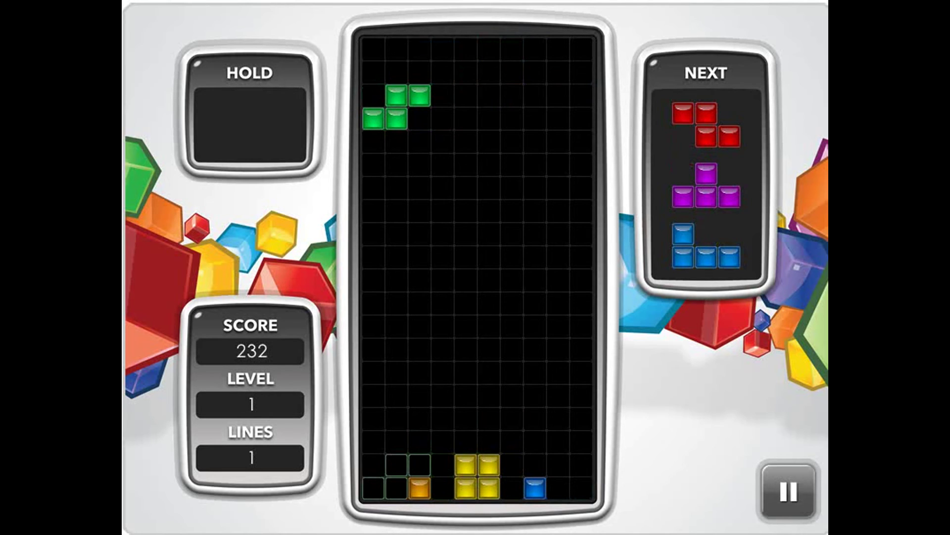
pyautogui.press('space')
pyautogui.press('Right')
pyautogui.press('Right')
pyautogui.press('Right')
pyautogui.press('space')
# Rotate and shuffle the purple T piece, then drop it onto the stack.
pyautogui.press('Up')
pyautogui.press('Right')
pyautogui.press('Right')
pyautogui.press('Right')
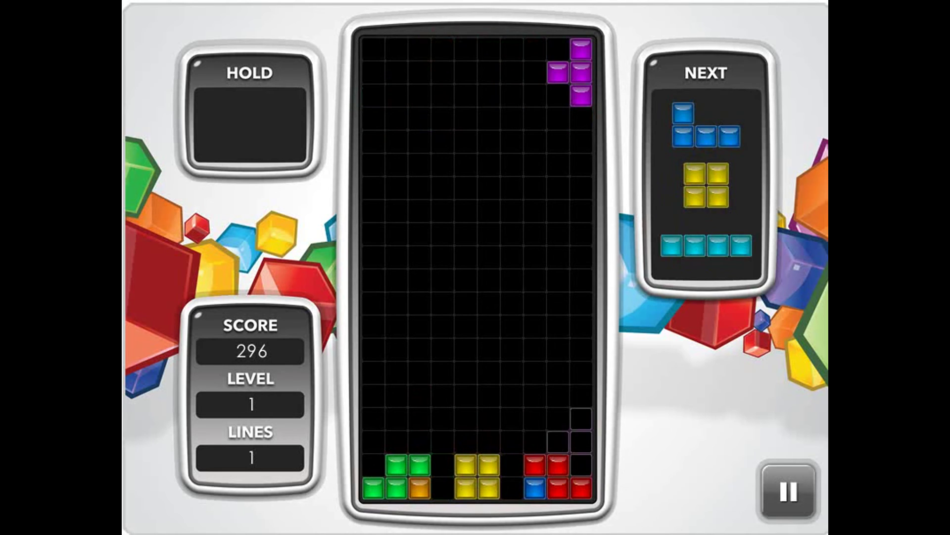
pyautogui.press('Up')
pyautogui.press('Left')
pyautogui.press('Left')
pyautogui.press('Left')
pyautogui.press('Up')
pyautogui.press('Left')
pyautogui.press('Left')
pyautogui.press('Left')
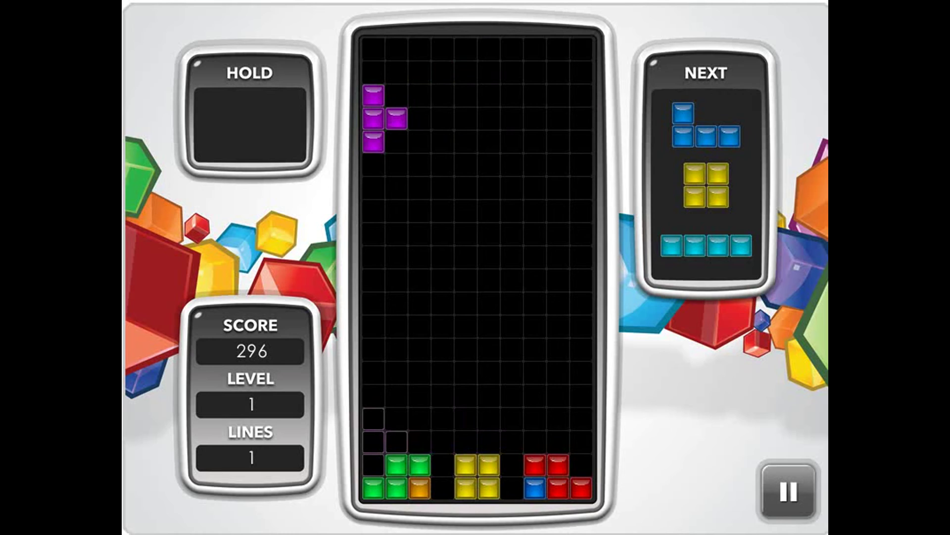
pyautogui.press('Up')
pyautogui.press('Right')
pyautogui.press('Right')
# Rotate the blue J piece and drop it against the left wall.
pyautogui.press('space')
pyautogui.press('Up')
pyautogui.press('Up')
pyautogui.press('Right')
pyautogui.press('Right')
pyautogui.press('Up')
pyautogui.press('Up')
pyautogui.press('Up')
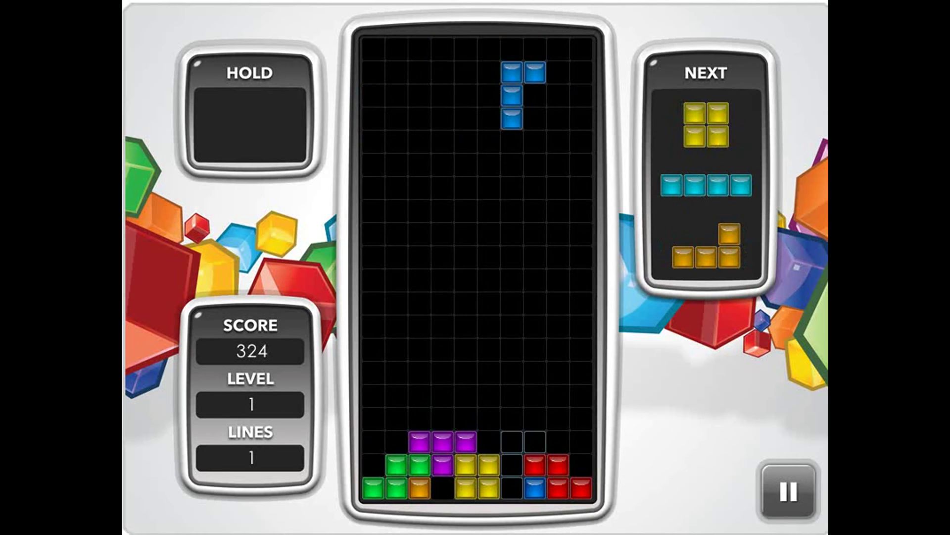
pyautogui.press('Left')
pyautogui.press('Left')
pyautogui.press('Left')
pyautogui.press('Left')
pyautogui.press('space')
# Drop the yellow O piece at bottom right and the cyan I piece upright.
pyautogui.press('Right')
pyautogui.press('Right')
pyautogui.press('Right')
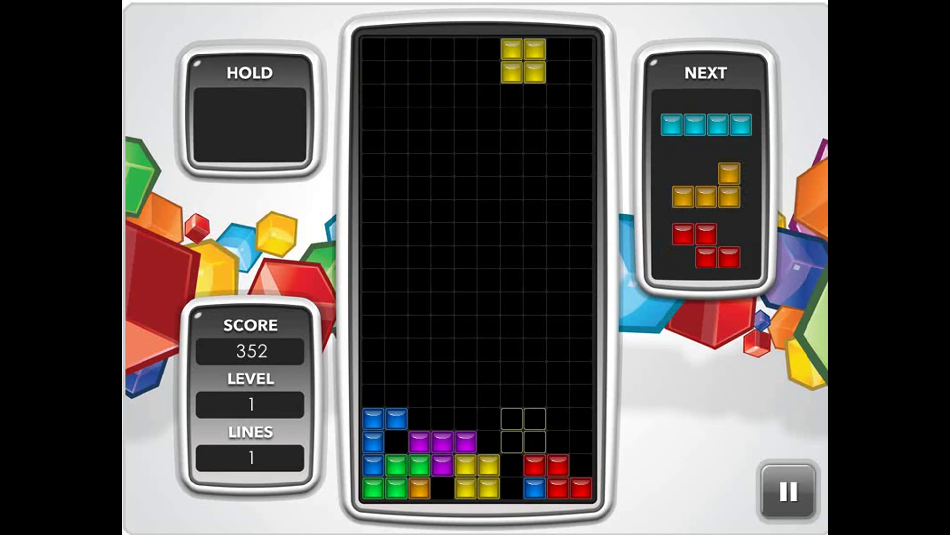
pyautogui.press('Left')
pyautogui.press('Left')
pyautogui.press('Left')
pyautogui.press('Right')
pyautogui.press('Right')
pyautogui.press('Right')
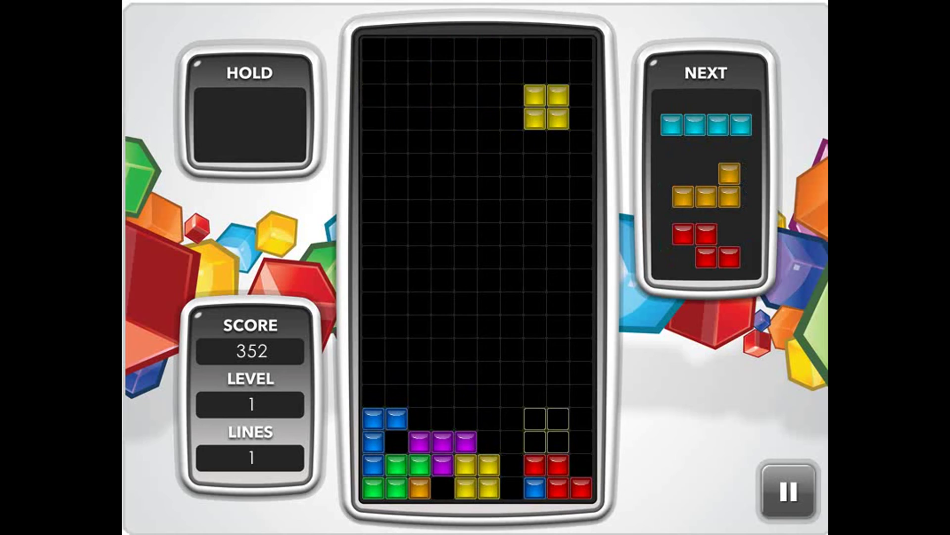
pyautogui.press('space')
pyautogui.press('Up')
pyautogui.press('space')
# Drop the final L, Z, S and T pieces until the stack tops out at 632 points.
pyautogui.press('Up')
pyautogui.press('space')
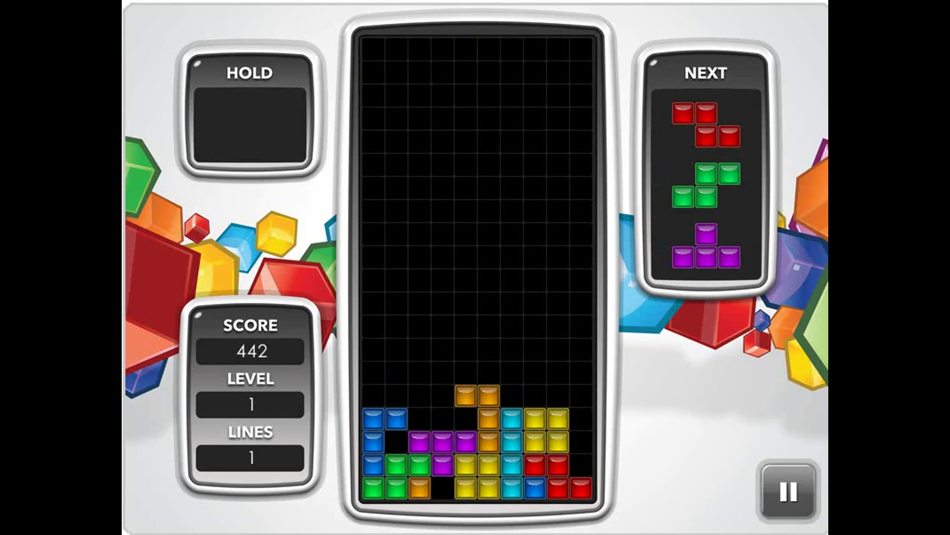
pyautogui.press('Left')
pyautogui.press('Left')
pyautogui.press('Left')
pyautogui.press('space')
pyautogui.press('Up')
pyautogui.press('space')
pyautogui.press('Up')
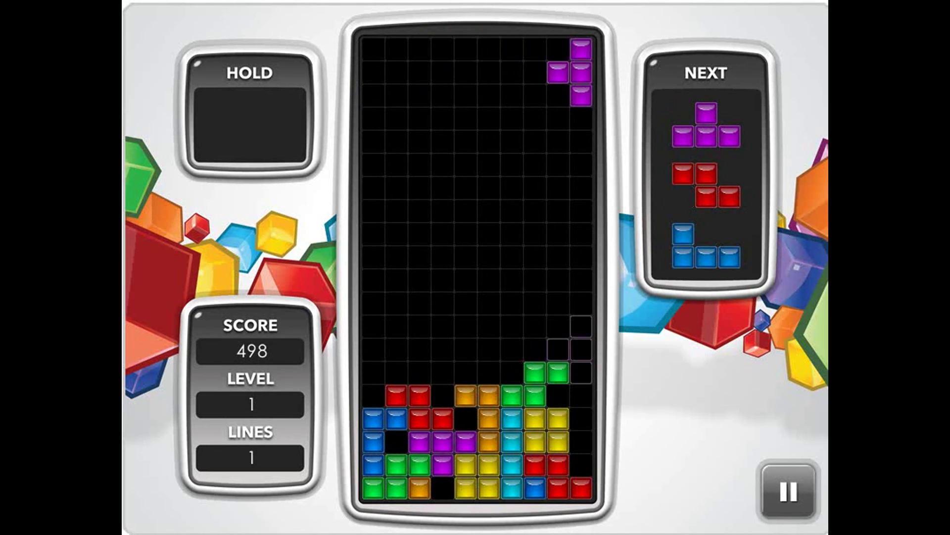
pyautogui.press('space')
pyautogui.press('space')
pyautogui.press('space')
pyautogui.press('space')
pyautogui.press('space')
pyautogui.press('space')
pyautogui.press('space')
pyautogui.press('Up')
pyautogui.press('space')
pyautogui.press('Up')
pyautogui.press('space')
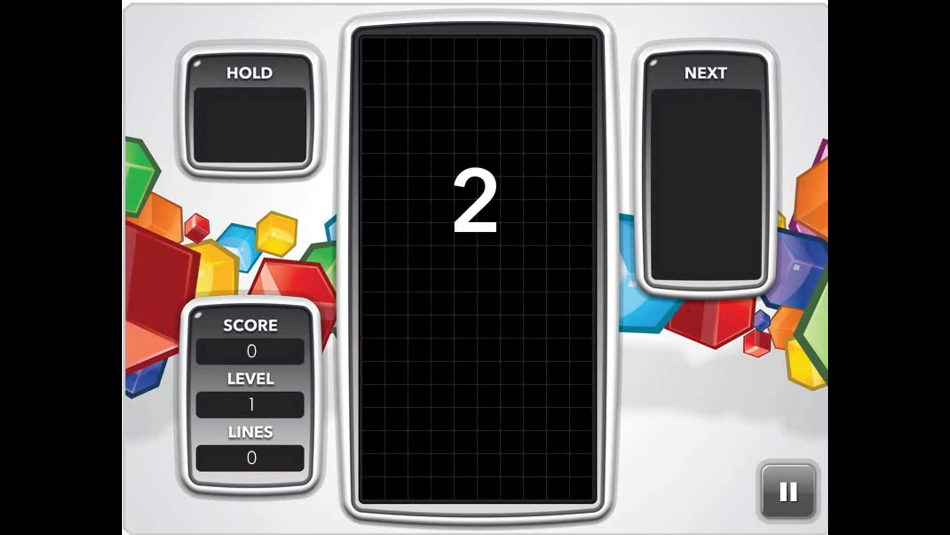
# Hard-drop the cyan I piece, then rotate the red Z and drop it at the left.
pyautogui.press('space')
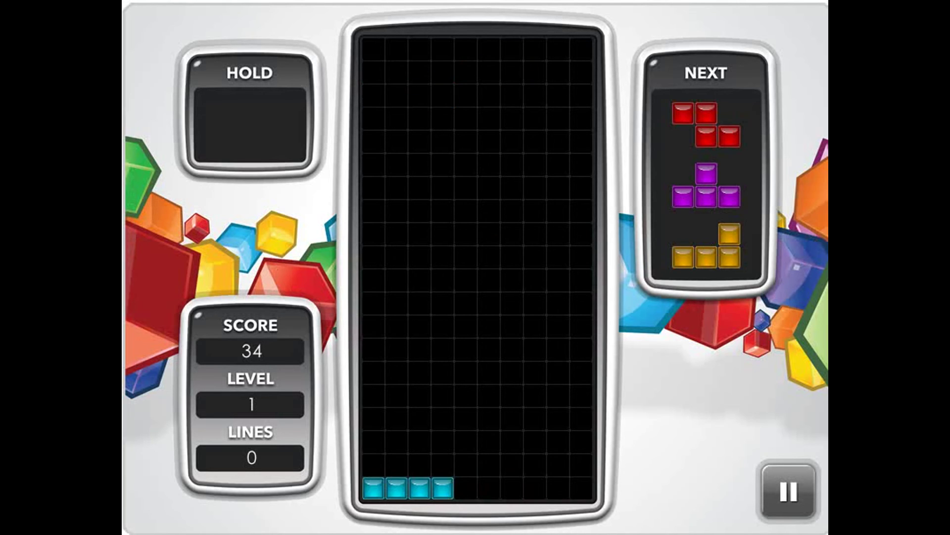
pyautogui.press('Right')
pyautogui.press('Right')
pyautogui.press('Right')
pyautogui.press('Right')
pyautogui.press('Right')
pyautogui.press('Left')
pyautogui.press('Left')
pyautogui.press('Left')
pyautogui.press('Up')
pyautogui.press('Left')
pyautogui.press('Left')
pyautogui.press('Left')
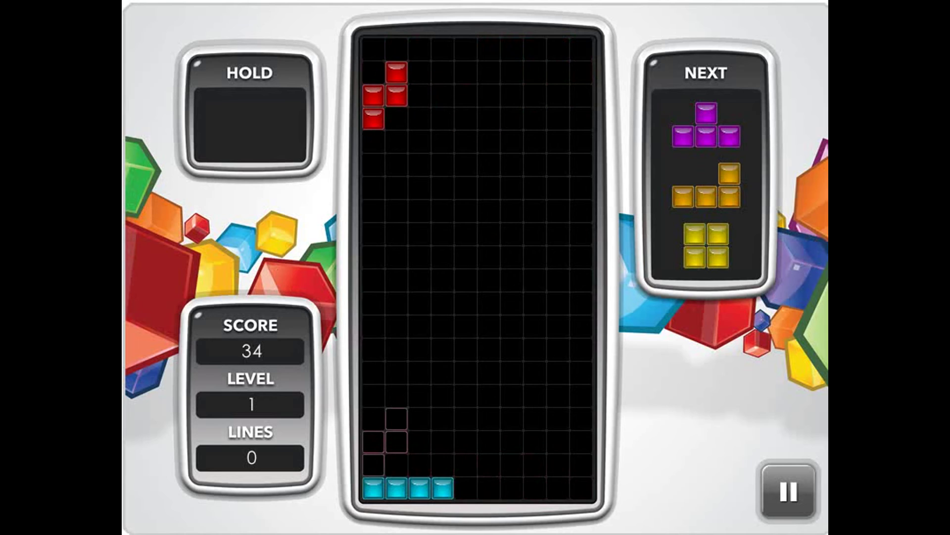
pyautogui.press('space')
# Tuck the purple T under the Z overhang and drop the upside-down orange L at the left wall.
pyautogui.press('Left')
pyautogui.press('Down')
pyautogui.press('Down')
pyautogui.press('Down')
pyautogui.press('Left')
pyautogui.press('Up')
pyautogui.press('Up')
pyautogui.press('Left')
pyautogui.press('Left')
pyautogui.press('Left')
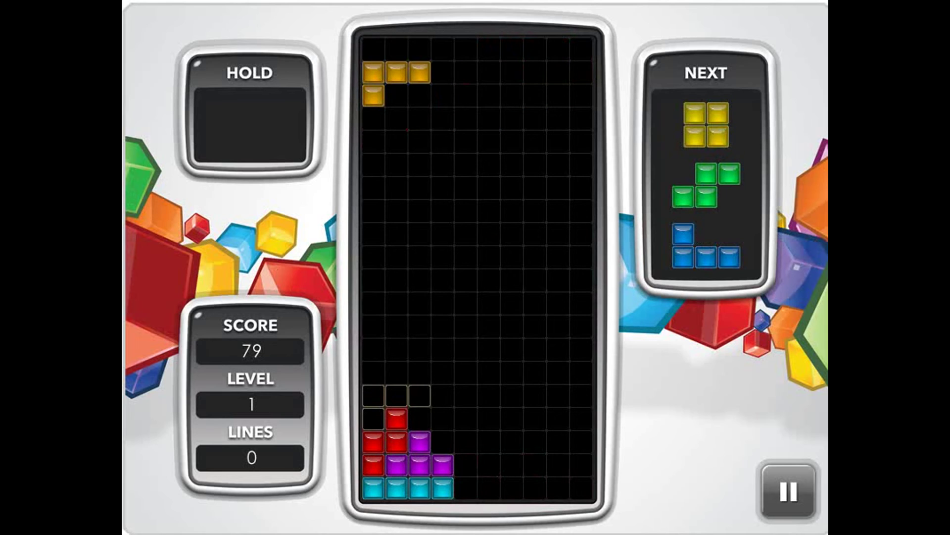
pyautogui.press('space')
# Drop the yellow O piece against the left wall.
pyautogui.press('Left')
pyautogui.press('Left')
pyautogui.press('Right')
pyautogui.press('Right')
pyautogui.press('Left')
pyautogui.press('Left')
pyautogui.press('Left')
pyautogui.press('space')
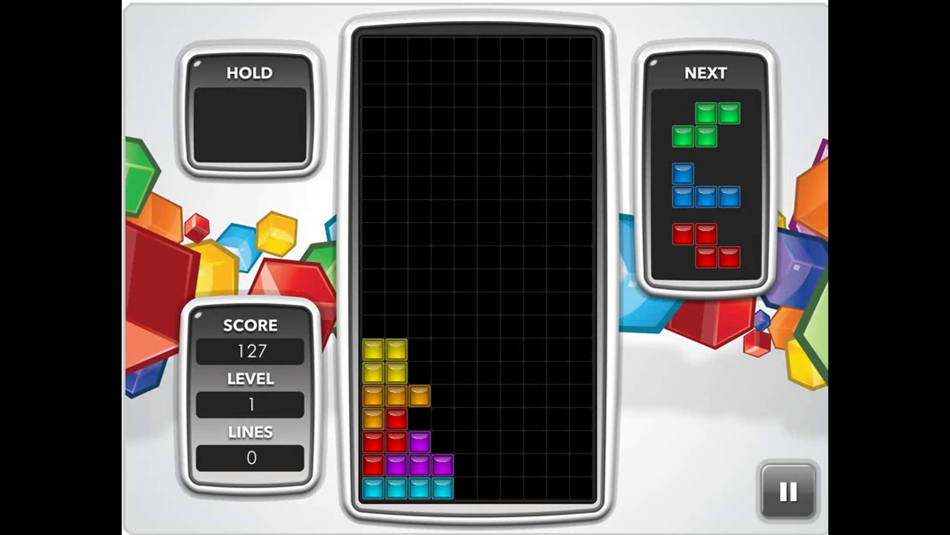
# Rotate the green S piece upright and land it at the left.
pyautogui.press('Up')
pyautogui.press('Left')
pyautogui.press('Left')
pyautogui.press('Up')
pyautogui.press('Left')
pyautogui.press('Left')
pyautogui.press('Up')
# Rotate the blue J piece and drop it against the left wall.
pyautogui.press('Right')
pyautogui.press('Right')
pyautogui.press('space')
pyautogui.press('Up')
pyautogui.press('Up')
pyautogui.press('Left')
pyautogui.press('Left')
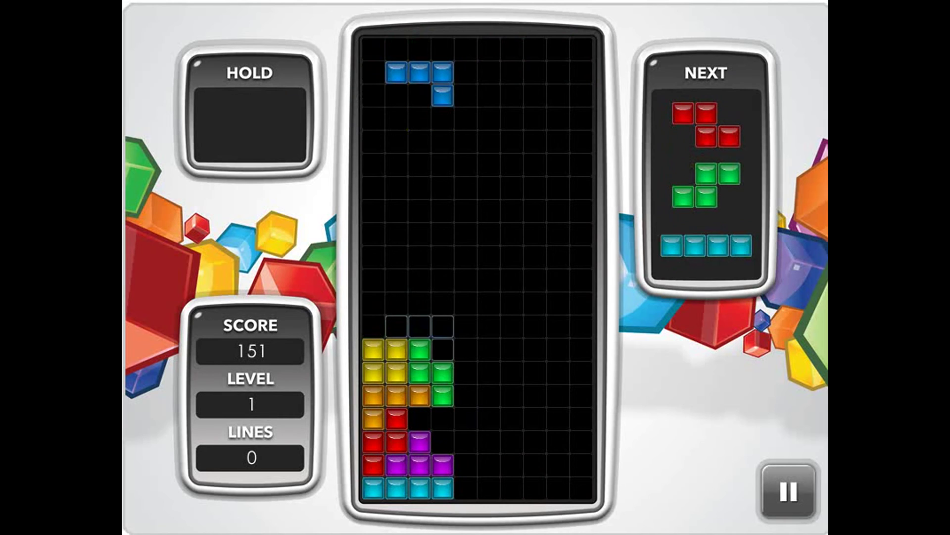
pyautogui.press('Up')
pyautogui.press('Up')
pyautogui.press('Left')
pyautogui.press('space')
# Rotate the red Z piece, line it up on the stack and drop it.
pyautogui.press('Left')
pyautogui.press('Left')
pyautogui.press('Left')
pyautogui.press('Up')
pyautogui.press('Right')
pyautogui.press('Right')
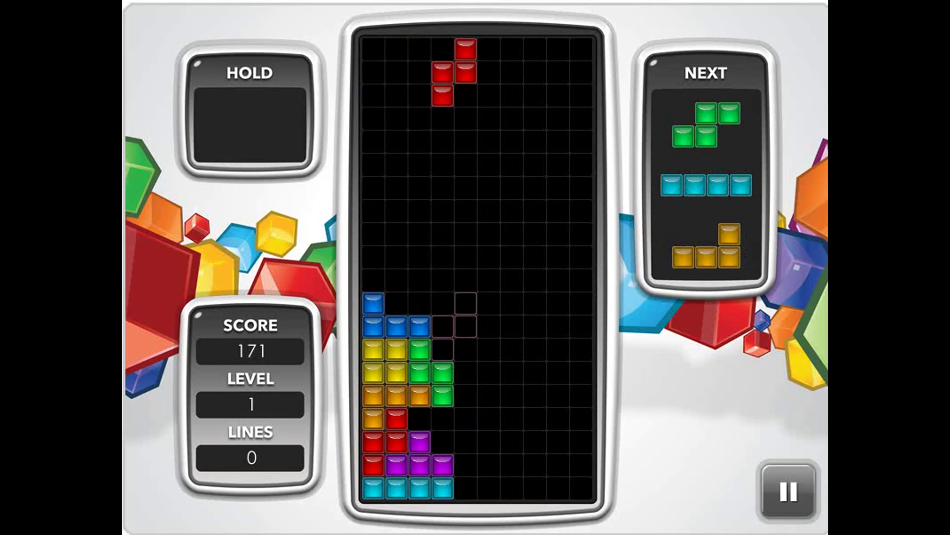
pyautogui.press('Up')
pyautogui.press('Left')
pyautogui.press('Left')
pyautogui.press('space')
# Drop the green S piece and bring an upright cyan I toward the left wall.
pyautogui.press('Up')
pyautogui.press('Right')
pyautogui.press('Left')
pyautogui.press('space')
pyautogui.press('Up')
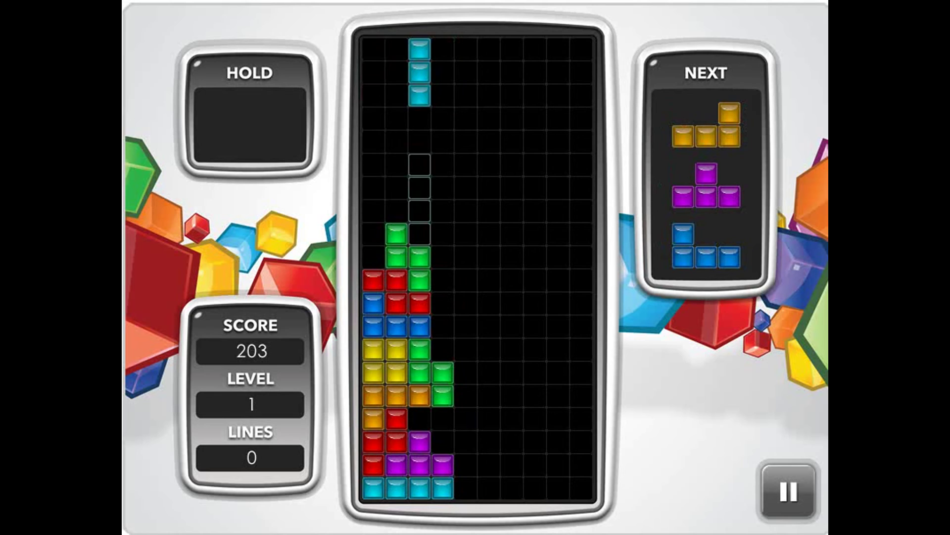
pyautogui.press('Left')
pyautogui.press('Left')
# Drop the I and L pieces onto the left stack.
pyautogui.press('space')
pyautogui.press('Up')
pyautogui.press('Up')
pyautogui.press('Up')
pyautogui.press('Left')
pyautogui.press('Left')
pyautogui.press('Left')
pyautogui.press('Up')
pyautogui.press('Right')
pyautogui.press('Right')
# Steer the new T piece toward the left wall.
pyautogui.press('Up')
pyautogui.press('Up')
pyautogui.press('Up')
pyautogui.press('Left')
pyautogui.press('Left')
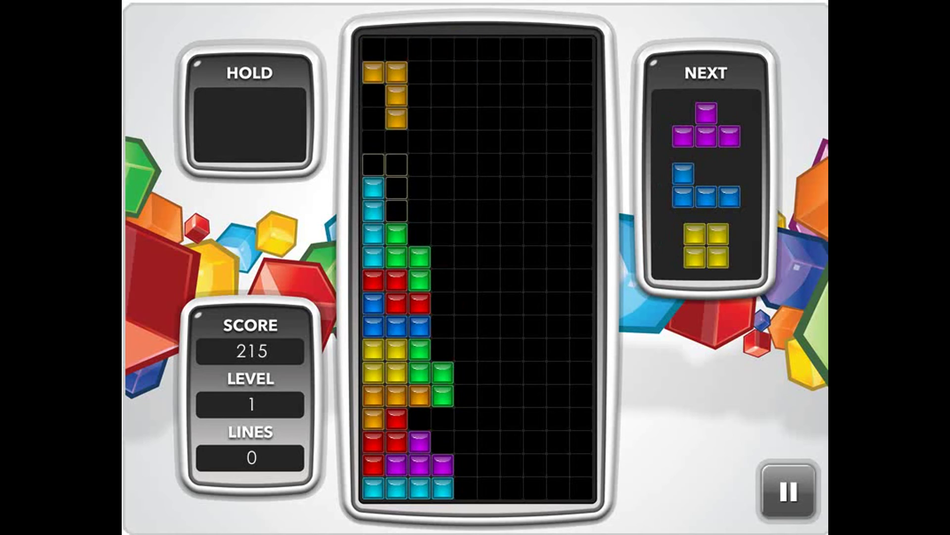
pyautogui.press('space')
pyautogui.press('Left')
pyautogui.press('Left')
pyautogui.press('Left')
# Rotate the T piece and slide it toward the centre.
pyautogui.press('Up')
pyautogui.press('Up')
pyautogui.press('Right')
pyautogui.press('Right')
pyautogui.press('Up')
pyautogui.press('Up')
pyautogui.press('Left')
pyautogui.press('Left')
pyautogui.press('Right')
pyautogui.press('Right')
pyautogui.press('Right')
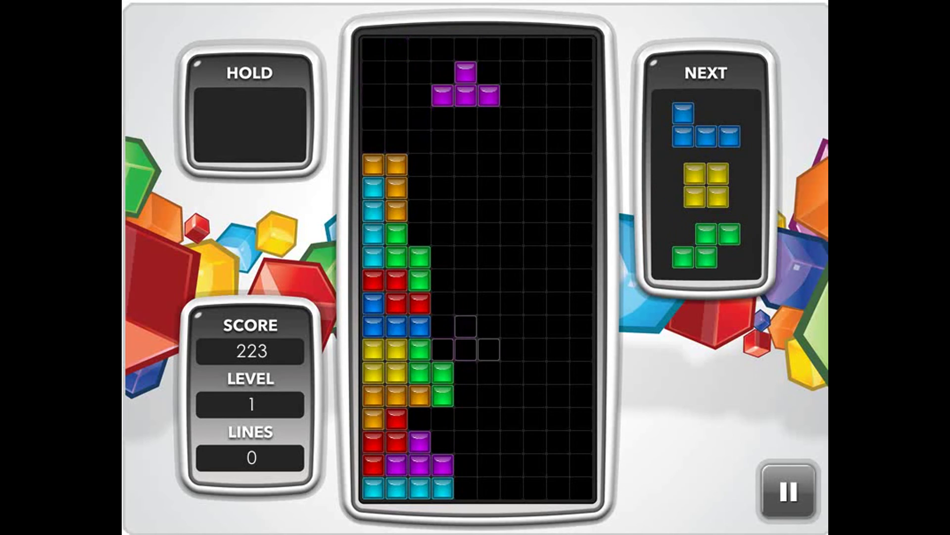
pyautogui.press('Right')
# Drop the T and J pieces near the bottom.
pyautogui.press('space')
pyautogui.press('Up')
pyautogui.press('Left')
pyautogui.press('space')
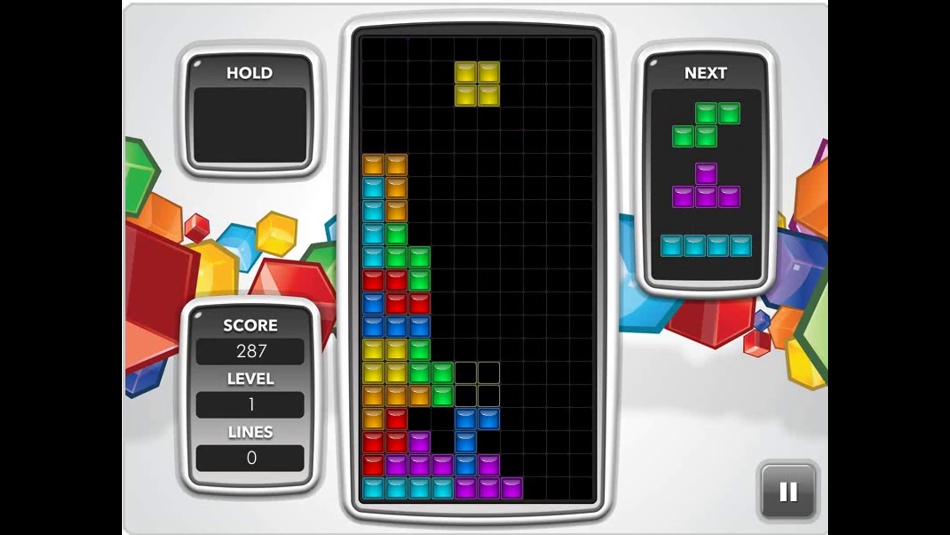
# Drop the O, S and T pieces in turn.
pyautogui.press('space')
pyautogui.press('space')
pyautogui.press('Up')
pyautogui.press('Left')
pyautogui.press('space')
pyautogui.press('Up')
pyautogui.press('Left')
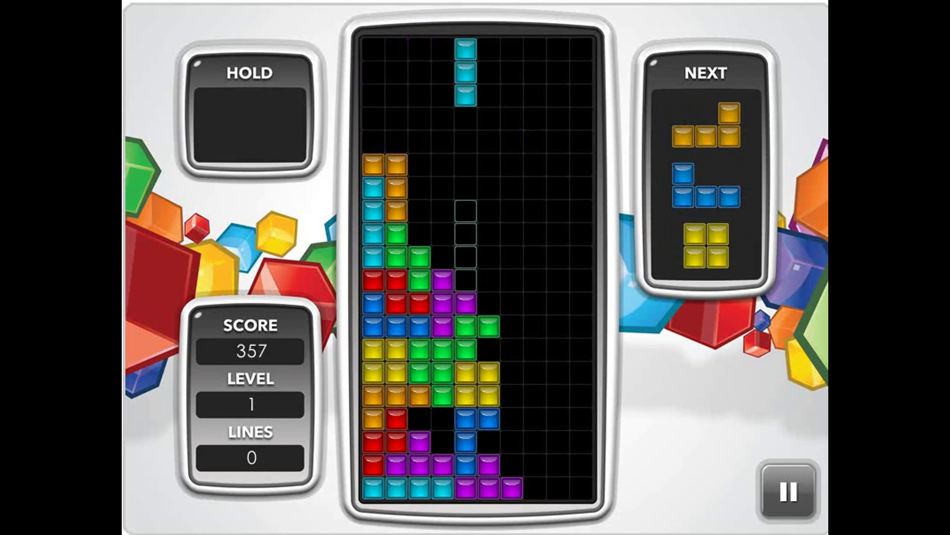
# Drop the I, L and J pieces into place.
pyautogui.press('space')
pyautogui.press('Up')
pyautogui.press('Up')
pyautogui.press('Up')
pyautogui.press('Left')
pyautogui.press('space')
pyautogui.press('Left')
pyautogui.press('space')
pyautogui.press('Left')
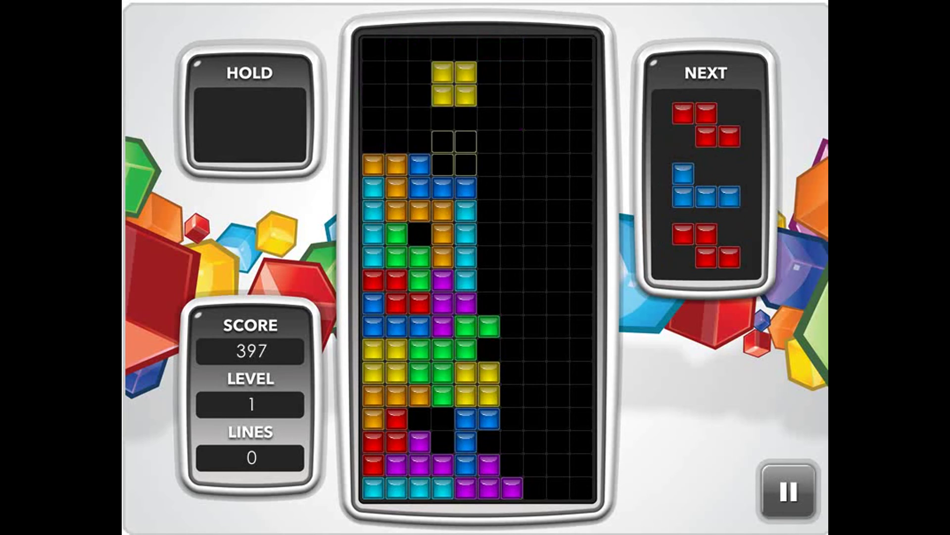
# Drop the O piece, then land the Z and J pieces on the stack.
pyautogui.press('space')
pyautogui.press('Left')
pyautogui.press('Left')
pyautogui.press('Left')
pyautogui.press('space')
pyautogui.press('Left')
pyautogui.press('Left')
pyautogui.press('Left')
pyautogui.press('Right')
pyautogui.press('Right')
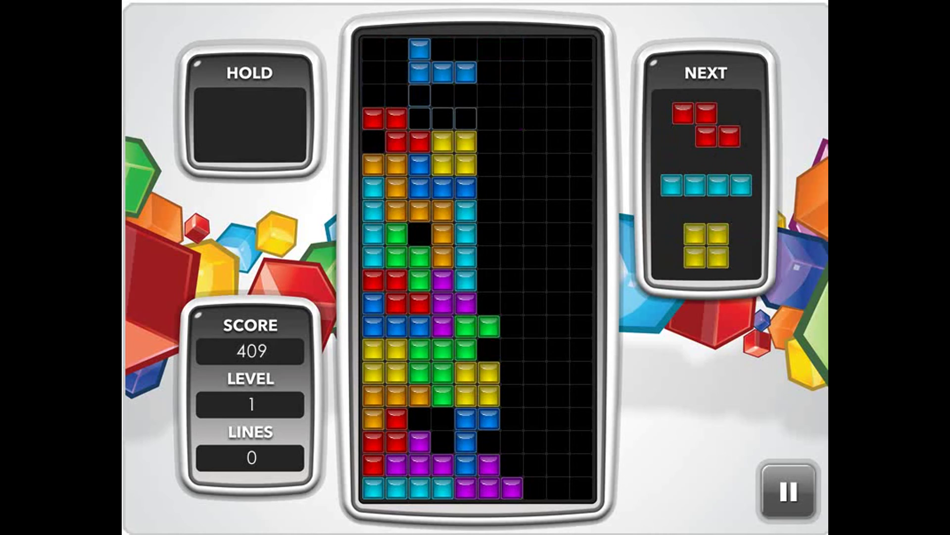
pyautogui.press('space')
pyautogui.press('Left')
# Drop a rotated Z on the right, then an upright I into its column.
pyautogui.press('Right')
pyautogui.press('Right')
pyautogui.press('Right')
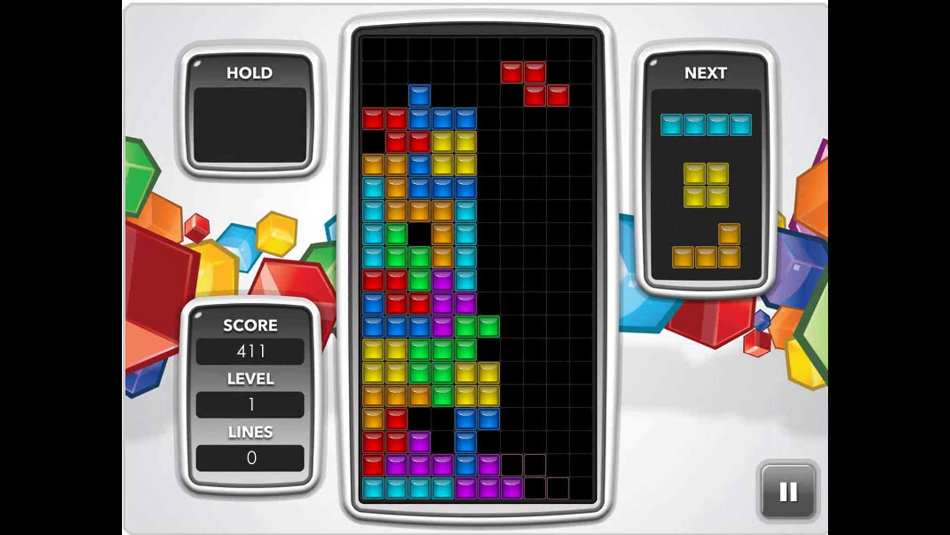
pyautogui.press('Up')
pyautogui.press('space')
pyautogui.press('Up')
pyautogui.press('Right')
pyautogui.press('Right')
pyautogui.press('space')
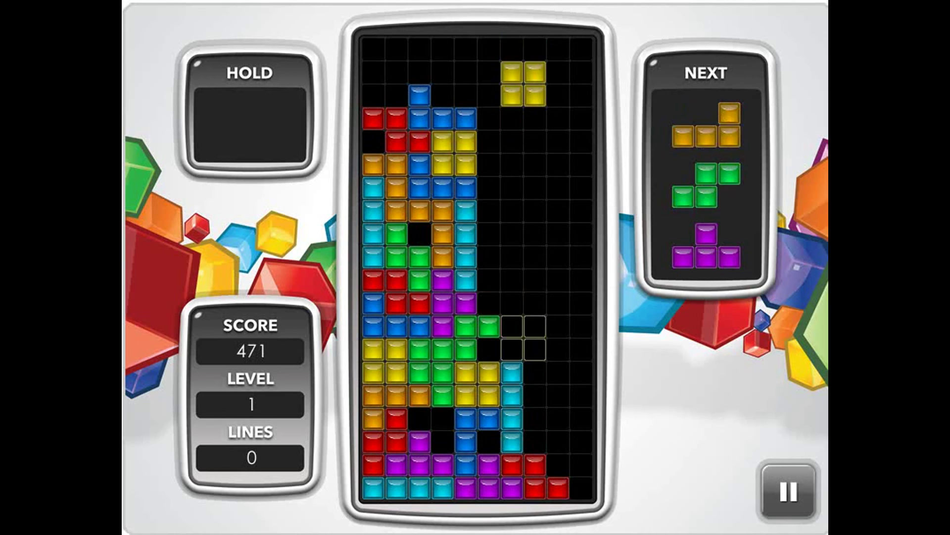
pyautogui.press('space')
# Drop the O, L and S pieces, then an upright T piece.
pyautogui.press('space')
pyautogui.press('space')
pyautogui.press('Up')
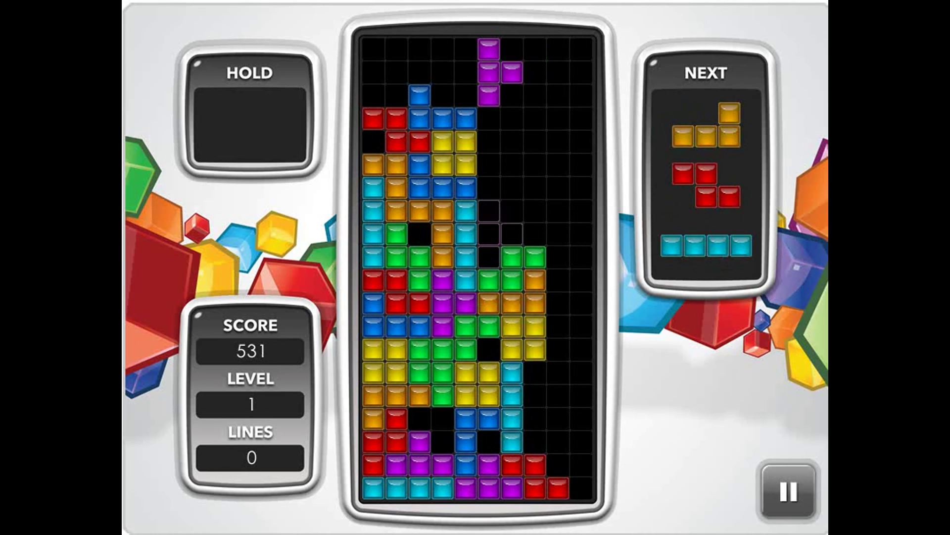
pyautogui.press('space')
pyautogui.press('Up')
# Place the rotated L and the Z pieces on the right side.
pyautogui.press('Right')
pyautogui.press('Up')
pyautogui.press('Up')
pyautogui.press('Right')
pyautogui.press('Right')
pyautogui.press('space')
pyautogui.press('Right')
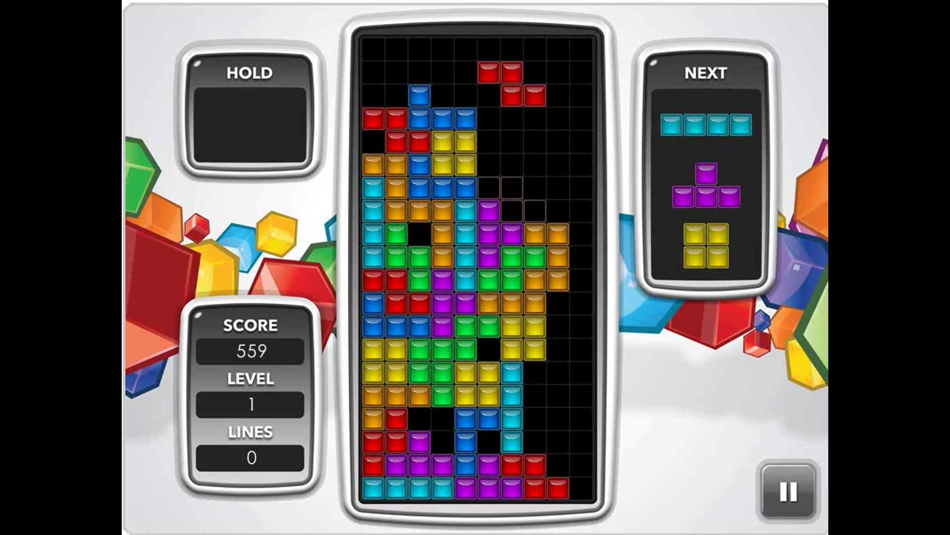
pyautogui.press('space')
# Drop an upright I piece into the right well.
pyautogui.press('Up')
pyautogui.press('Right')
pyautogui.press('Right')
pyautogui.press('Left')
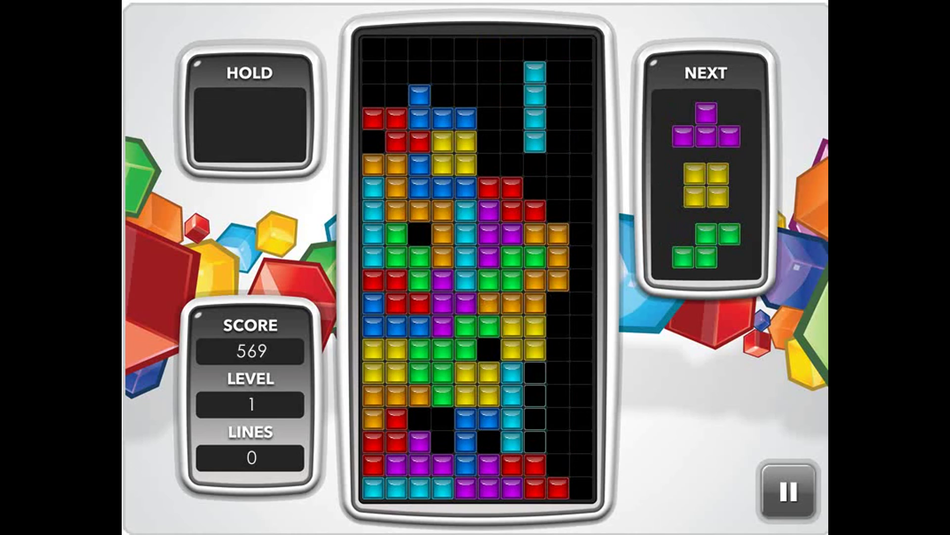
pyautogui.press('Left')
pyautogui.press('Right')
pyautogui.press('space')
# Drop an upright T piece, then the O piece one column left.
pyautogui.press('Up')
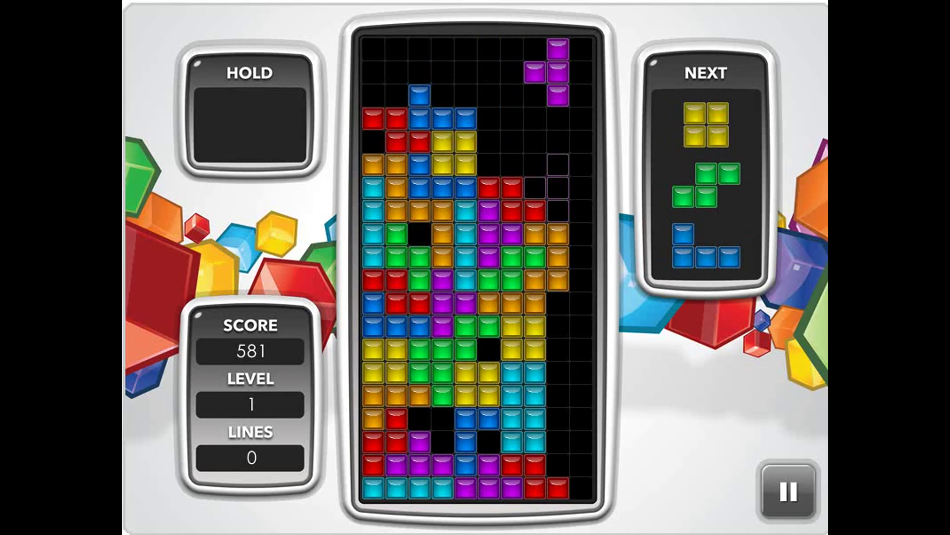
pyautogui.press('space')
pyautogui.press('Left')
pyautogui.press('space')
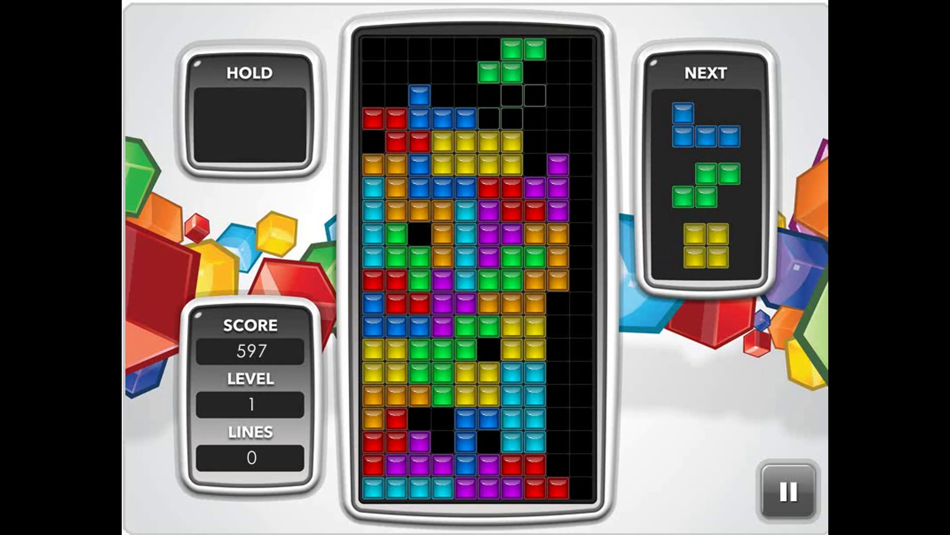
# Rotate the S piece and land it in place.
pyautogui.press('Up')
pyautogui.press('Right')
pyautogui.press('Right')
pyautogui.press('Up')
pyautogui.press('Left')
pyautogui.press('Left')
# Rotate the J piece and drop it into the right gap.
pyautogui.press('Up')
pyautogui.press('Right')
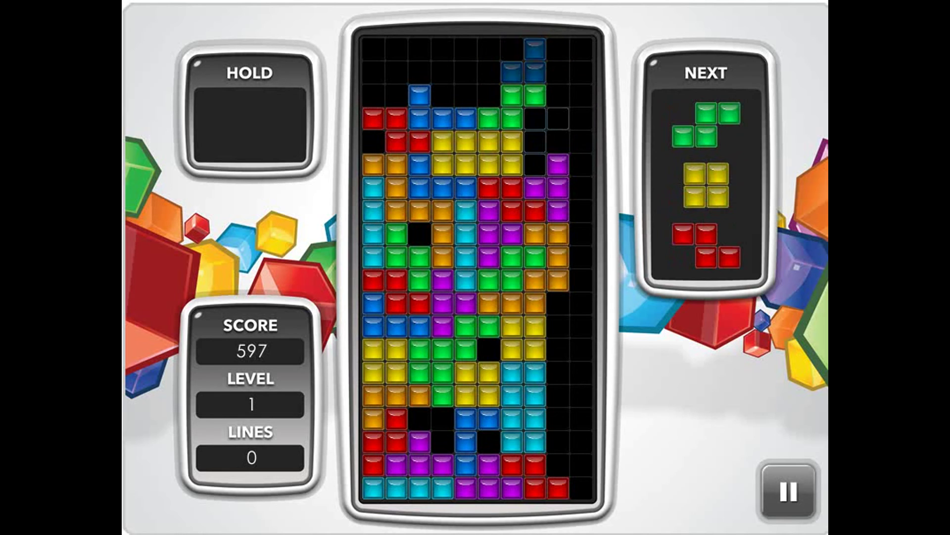
pyautogui.press('Up')
pyautogui.press('Up')
pyautogui.press('space')
pyautogui.press('Up')
pyautogui.press('Right')
pyautogui.press('Right')
pyautogui.press('Right')
# Clear a line with the S piece, then land O and Z until Game Over.
pyautogui.press('space')
pyautogui.press('Right')
pyautogui.press('Right')
pyautogui.press('Right')
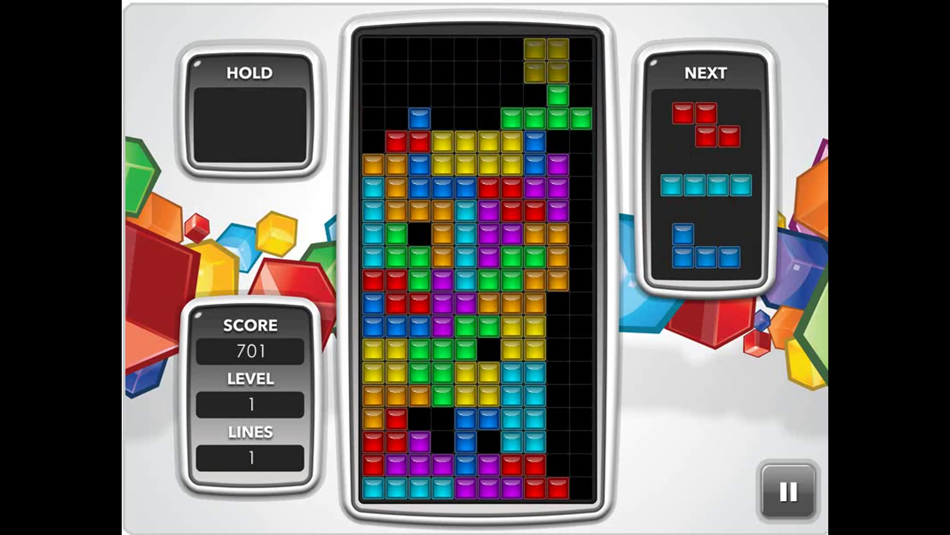
pyautogui.press('space')
pyautogui.press('space')
pyautogui.press('Up')
pyautogui.press('Left')
pyautogui.press('Left')
pyautogui.press('Left')
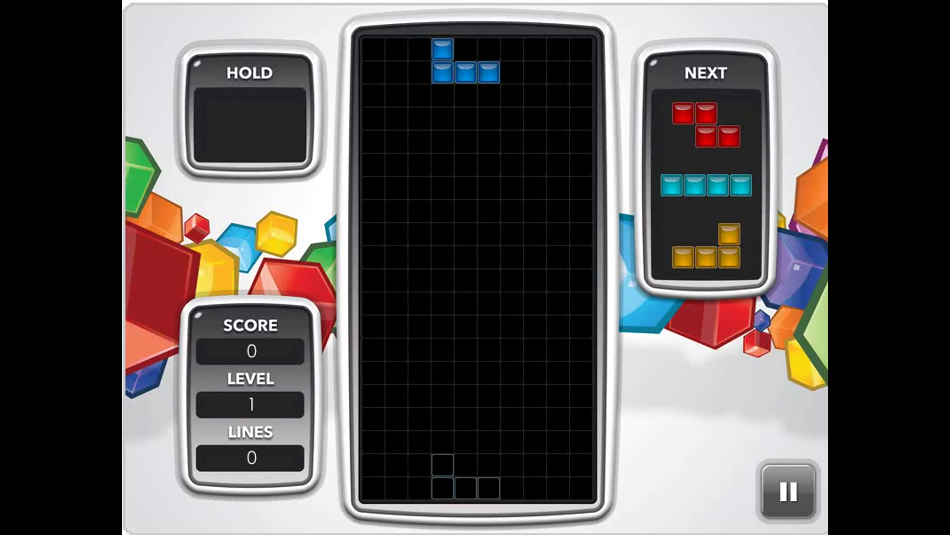
# Drop the opening J, Z, flat I and L pieces across the bottom of the well.
pyautogui.press('space')
pyautogui.press('Right')
pyautogui.press('Right')
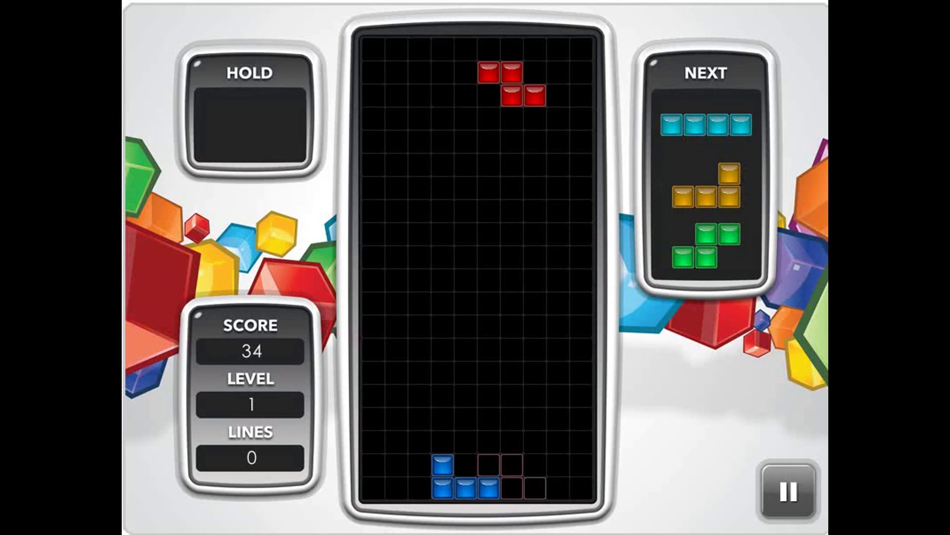
pyautogui.press('Left')
pyautogui.press('Left')
pyautogui.press('space')
pyautogui.press('Up')
pyautogui.press('Right')
pyautogui.press('Right')
pyautogui.press('Right')
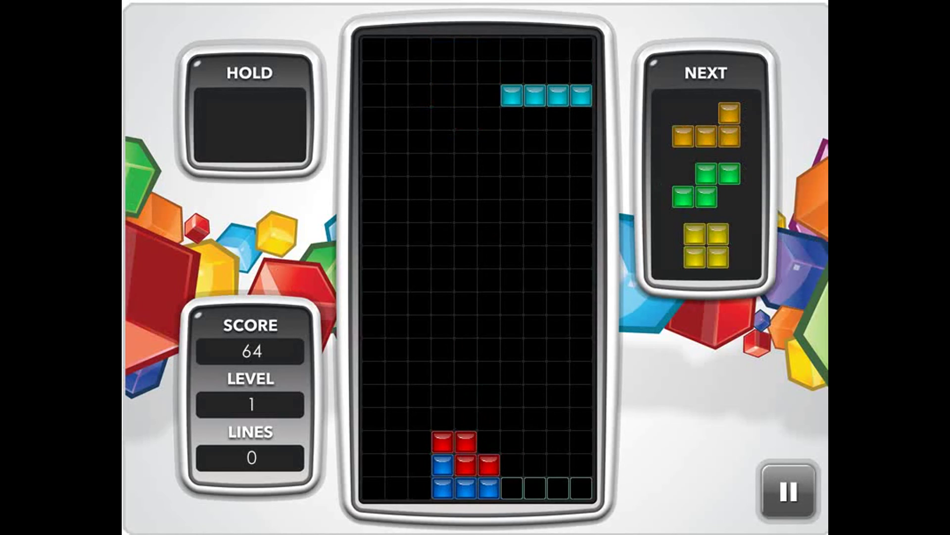
pyautogui.press('space')
pyautogui.press('space')
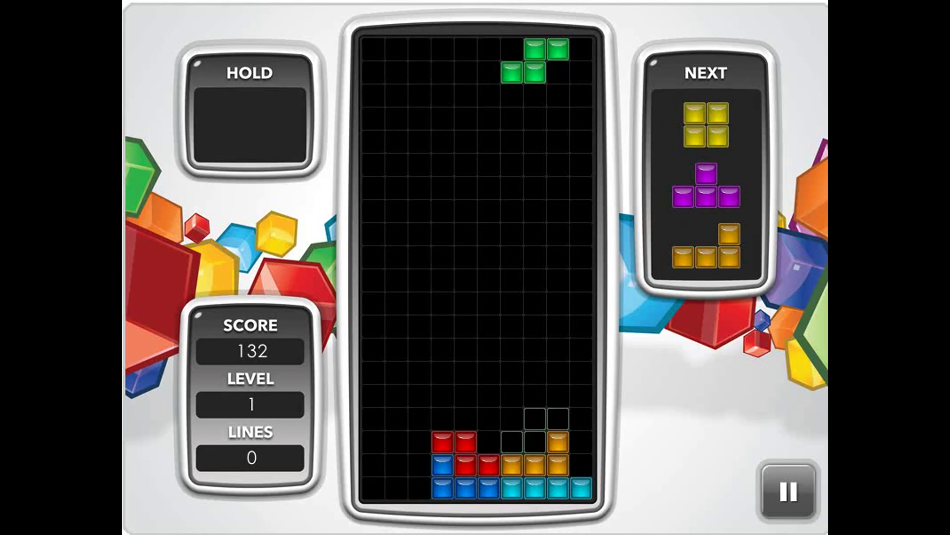
# Rotate the S piece and drop it against the left wall.
pyautogui.press('Up')
pyautogui.press('Left')
pyautogui.press('Left')
pyautogui.press('Left')
pyautogui.press('Up')
pyautogui.press('Left')
pyautogui.press('Left')
pyautogui.press('Left')
pyautogui.press('space')
# Drop the following pieces one by one into the left columns.
pyautogui.press('Left')
pyautogui.press('Left')
pyautogui.press('Left')
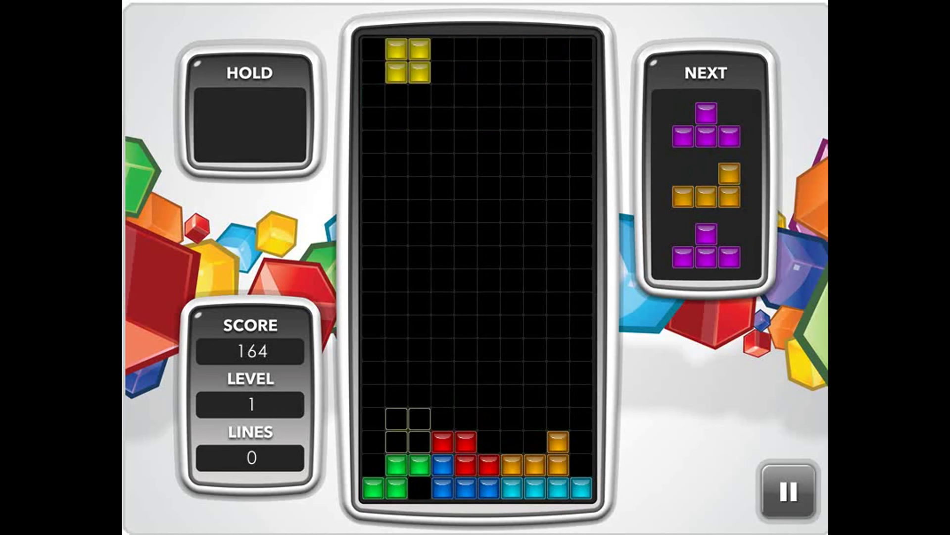
pyautogui.press('space')
pyautogui.press('Left')
pyautogui.press('Left')
pyautogui.press('Left')
pyautogui.press('space')
pyautogui.press('Up')
pyautogui.press('Up')
pyautogui.press('Left')
pyautogui.press('Left')
pyautogui.press('Left')
pyautogui.press('Up')
pyautogui.press('Up')
pyautogui.press('Up')
pyautogui.press('space')
pyautogui.press('Up')
pyautogui.press('Left')
pyautogui.press('Left')
pyautogui.press('Left')
# Rotate and drop the T, I, S, J and Z pieces, shifting later ones right.
pyautogui.press('space')
pyautogui.press('Up')
pyautogui.press('Left')
pyautogui.press('Left')
pyautogui.press('Left')
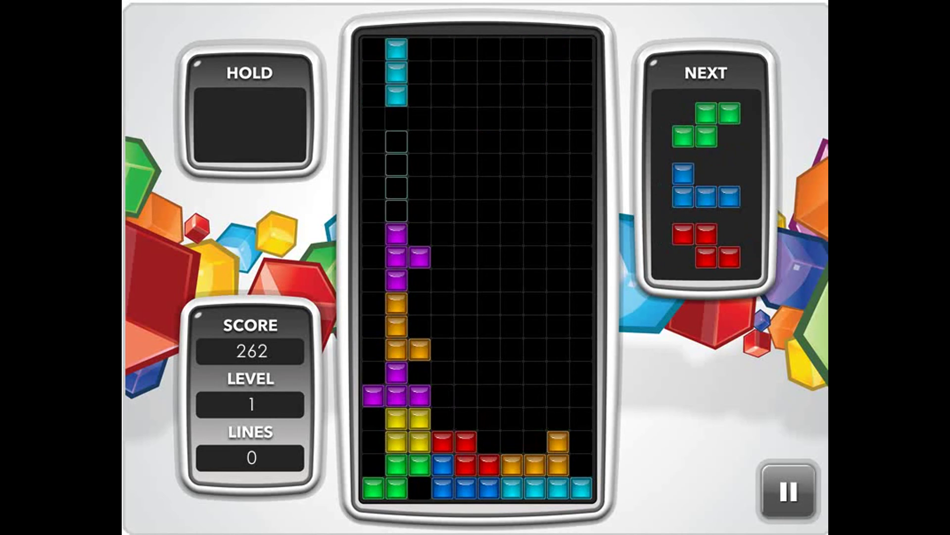
pyautogui.press('space')
pyautogui.press('Up')
pyautogui.press('space')
pyautogui.press('Up')
pyautogui.press('Up')
pyautogui.press('Up')
pyautogui.press('Right')
pyautogui.press('Right')
pyautogui.press('Right')
pyautogui.press('space')
pyautogui.press('Up')
pyautogui.press('Right')
pyautogui.press('Right')
pyautogui.press('Right')
pyautogui.press('space')
# Place the O, I, S and L pieces on the growing stack.
pyautogui.press('Right')
pyautogui.press('Right')
pyautogui.press('Right')
pyautogui.press('space')
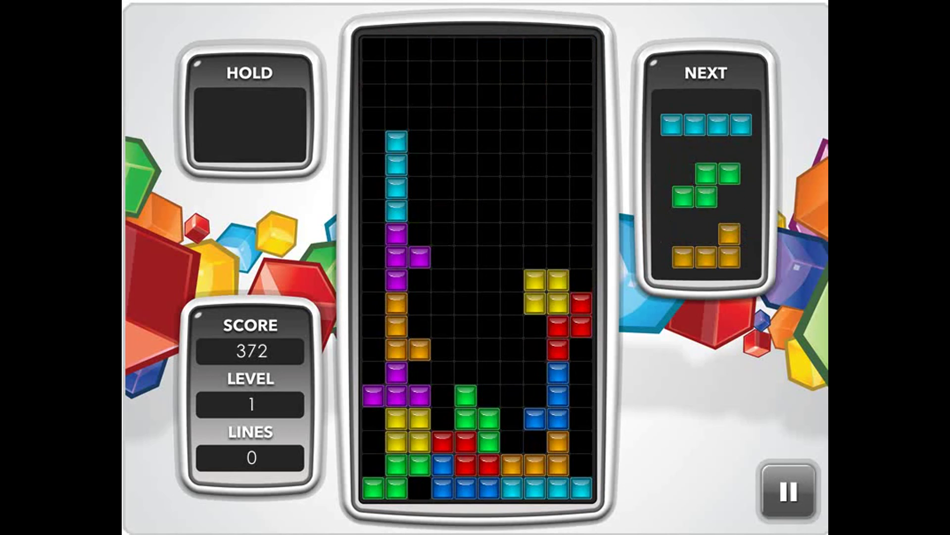
pyautogui.press('Up')
pyautogui.press('Left')
pyautogui.press('space')
pyautogui.press('Up')
pyautogui.press('Left')
pyautogui.press('Left')
pyautogui.press('Left')
pyautogui.press('space')
pyautogui.press('Up')
pyautogui.press('Up')
pyautogui.press('Right')
pyautogui.press('Right')
pyautogui.press('space')
# Place the J, Z, T and O pieces on the stack.
pyautogui.press('Up')
pyautogui.press('Right')
pyautogui.press('Right')
pyautogui.press('space')
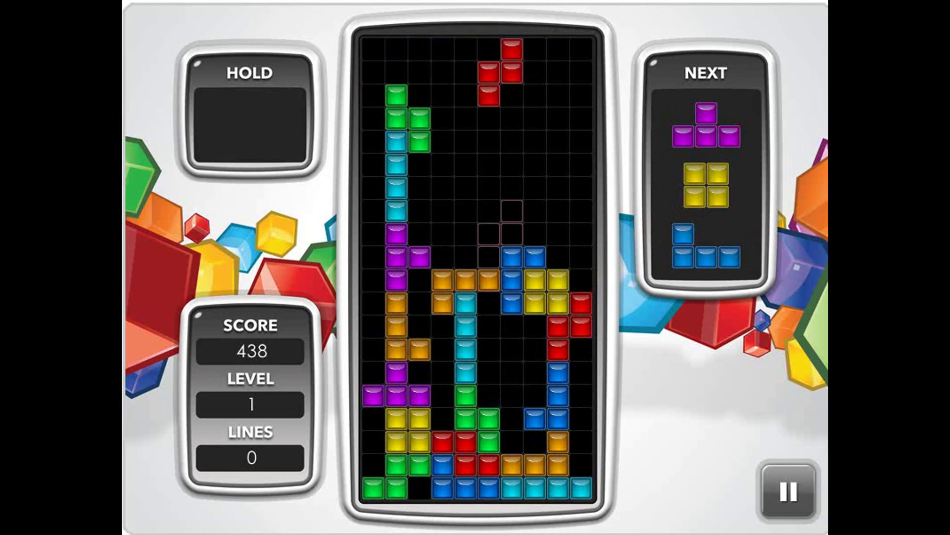
pyautogui.press('Up')
pyautogui.press('Right')
pyautogui.press('Right')
pyautogui.press('Right')
pyautogui.press('space')
pyautogui.press('Up')
pyautogui.press('Right')
pyautogui.press('Right')
pyautogui.press('Right')
pyautogui.press('Up')
pyautogui.press('Up')
pyautogui.press('Up')
pyautogui.press('Left')
pyautogui.press('Left')
pyautogui.press('Left')
pyautogui.press('space')
pyautogui.press('Left')
pyautogui.press('Left')
pyautogui.press('space')
pyautogui.press('Up')
pyautogui.press('Up')
# Rotate and drop the J, L, T, S and I pieces.
pyautogui.press('Left')
pyautogui.press('Right')
pyautogui.press('Right')
pyautogui.press('space')
pyautogui.press('Up')
pyautogui.press('Right')
pyautogui.press('Right')
pyautogui.press('Right')
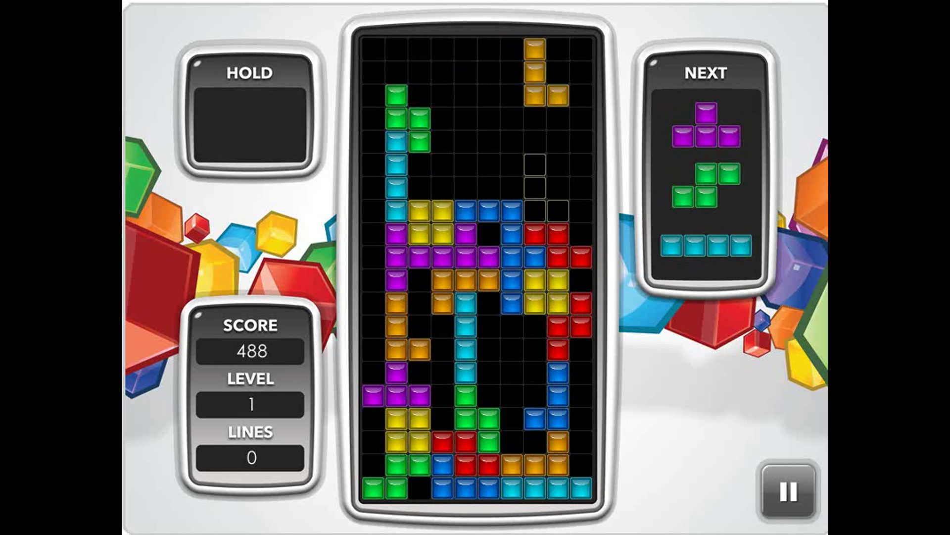
pyautogui.press('space')
pyautogui.press('Up')
pyautogui.press('Up')
pyautogui.press('Up')
pyautogui.press('Right')
pyautogui.press('Right')
pyautogui.press('Right')
pyautogui.press('space')
pyautogui.press('Up')
pyautogui.press('Left')
pyautogui.press('Left')
pyautogui.press('Left')
pyautogui.press('space')
pyautogui.press('space')
# Drop the final Z, O, T and O pieces until the stack reaches the top.
pyautogui.press('Up')
pyautogui.press('Right')
pyautogui.press('Right')
pyautogui.press('space')
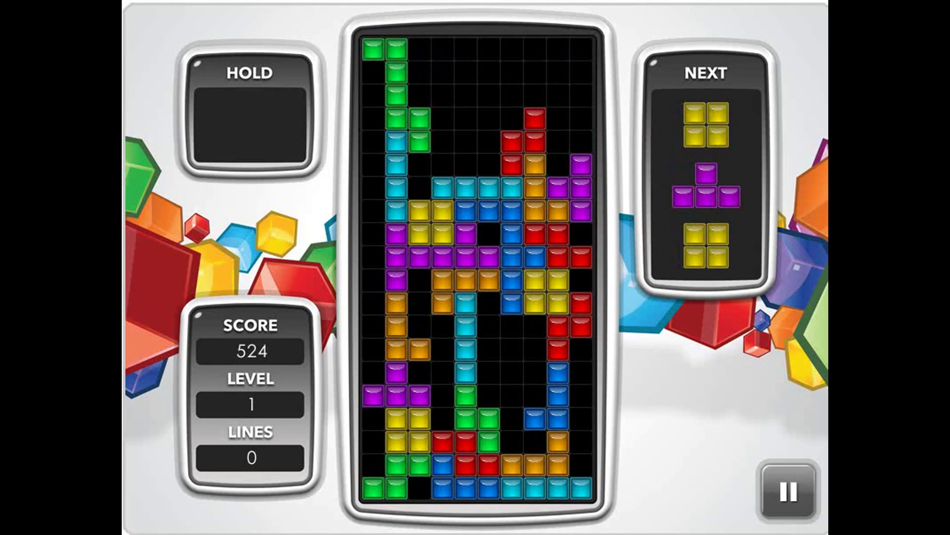
pyautogui.press('Right')
pyautogui.press('Right')
pyautogui.press('Right')
pyautogui.press('space')
pyautogui.press('Right')
pyautogui.press('Right')
pyautogui.press('Right')
pyautogui.press('Up')
pyautogui.press('Up')
pyautogui.press('Up')
pyautogui.press('Left')
pyautogui.press('Left')
pyautogui.press('Left')
pyautogui.press('space')
pyautogui.press('Right')
pyautogui.press('space')
pyautogui.press('Up')
pyautogui.press('Left')
pyautogui.press('space')
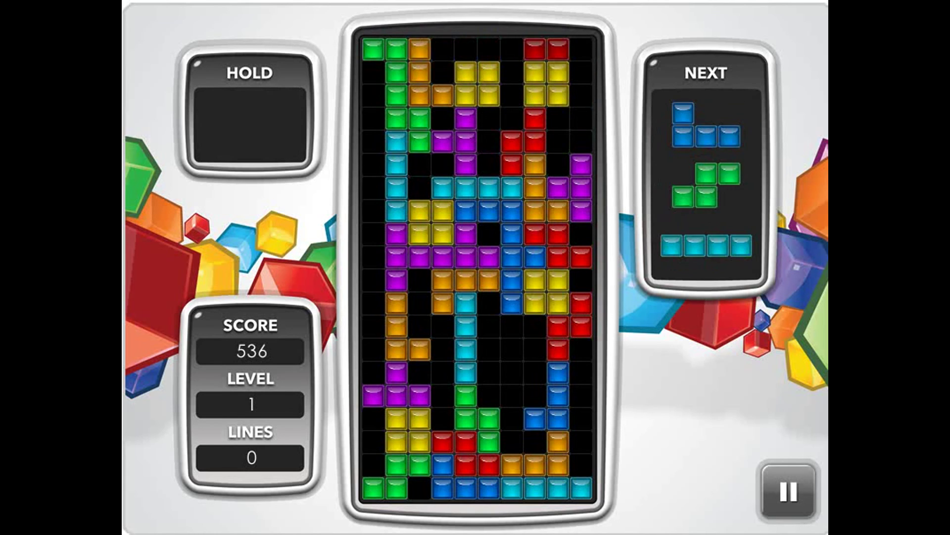
pyautogui.press('space')
pyautogui.press('Right')
pyautogui.press('Right')
pyautogui.press('Right')
pyautogui.press('space')
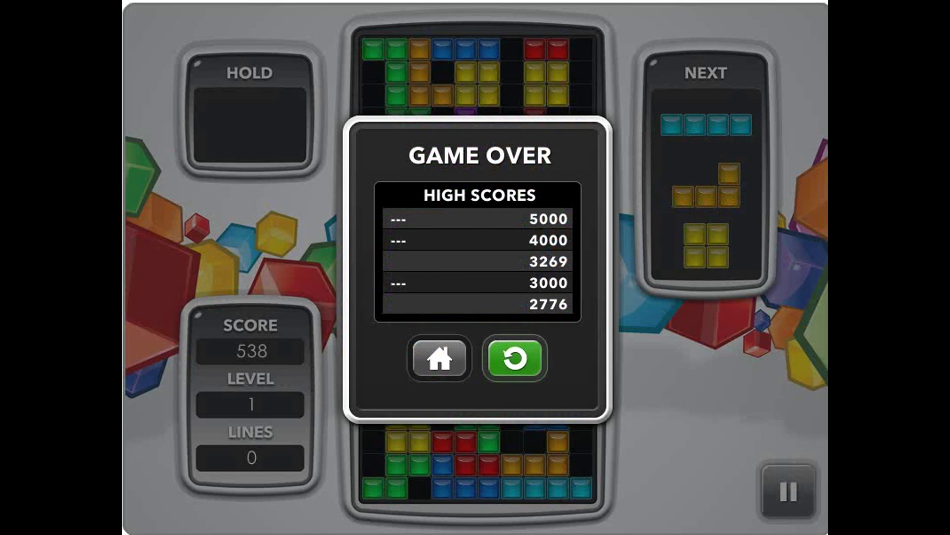